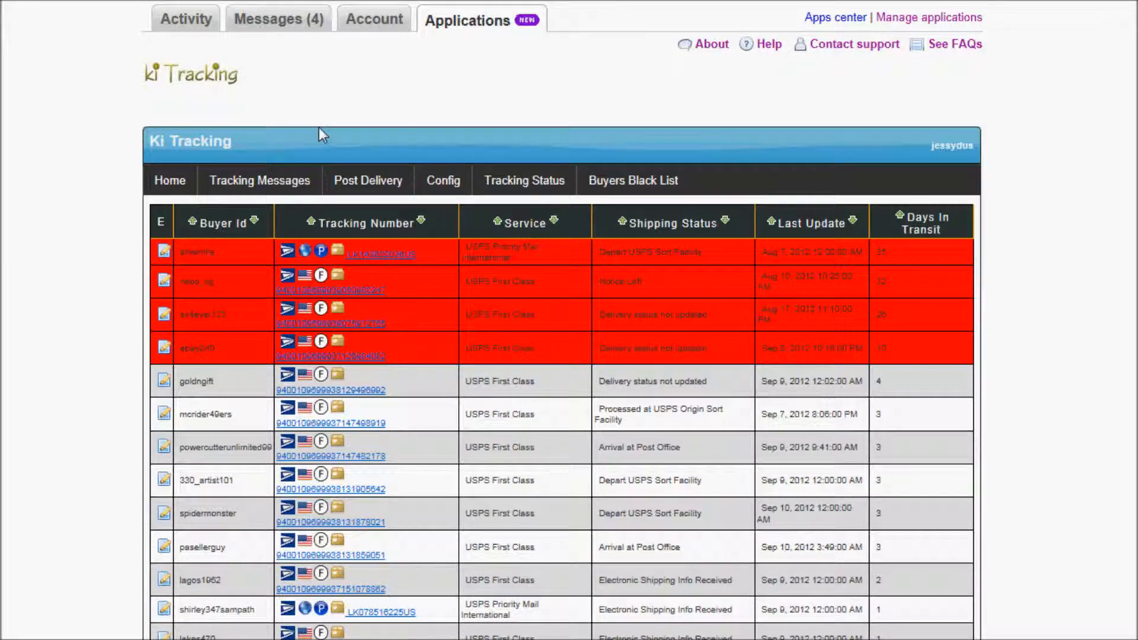
Open a new blank browser tab next to the Ki Tracking tab.
click(525, 1)
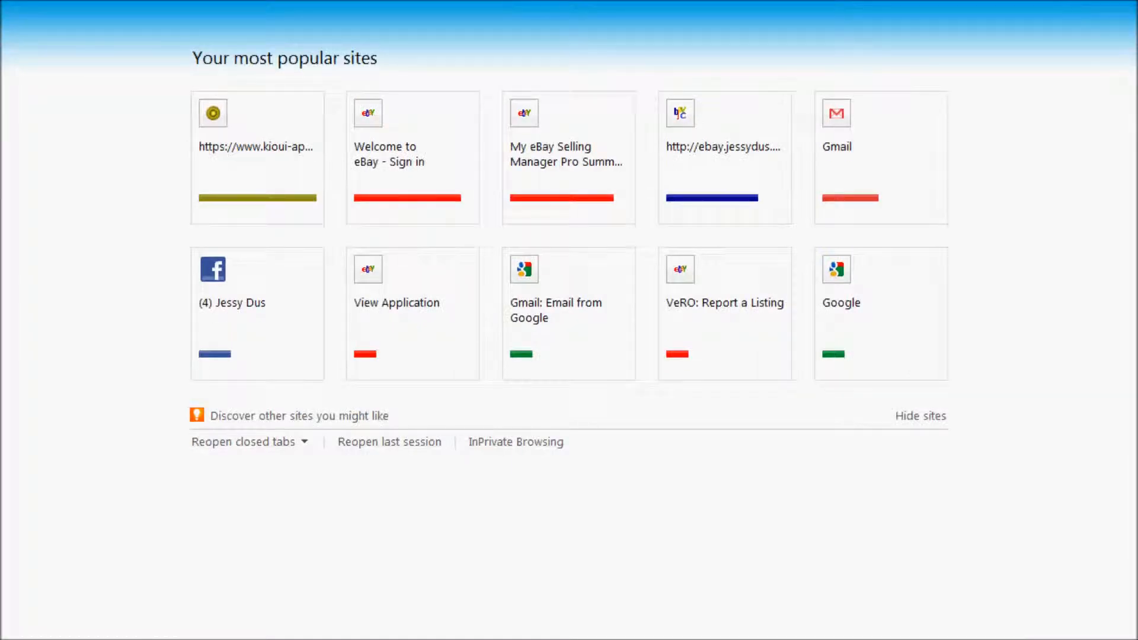
Load the wig store's eBay page and capture a screenshot of it with Alt+PrtScn.
text(www)
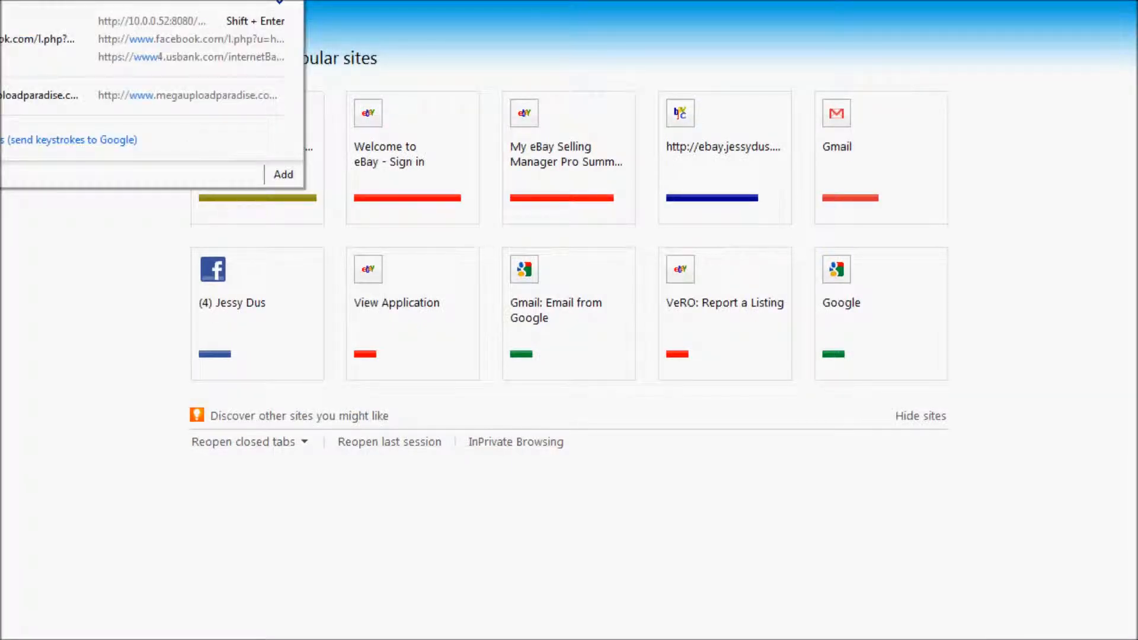
text(j)
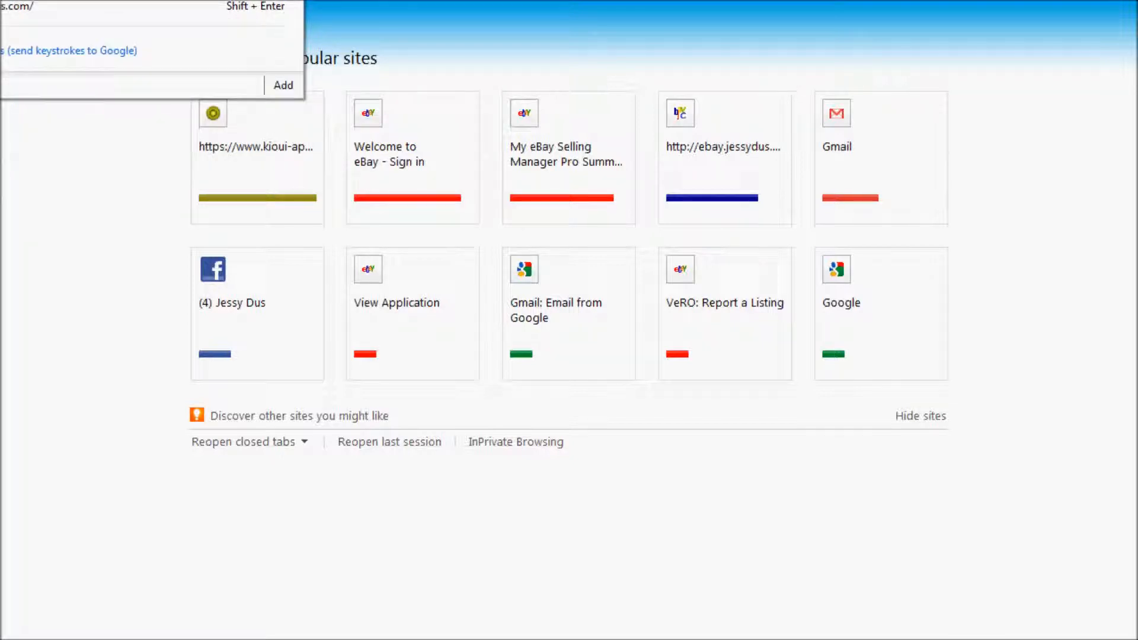
key(Return)
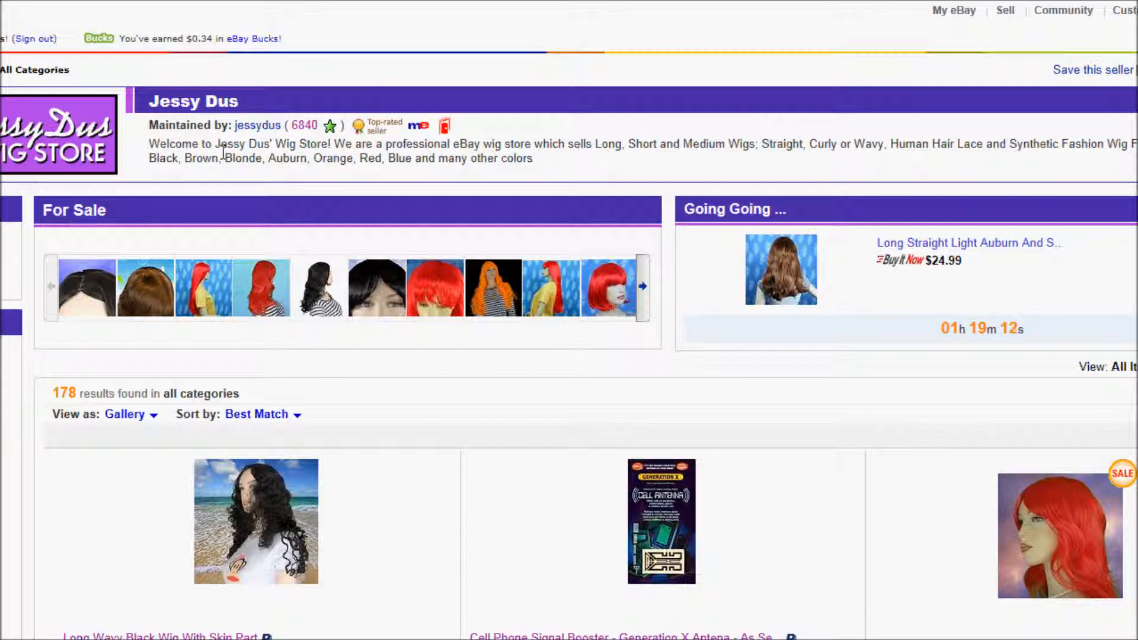
key(alt)
key(super)
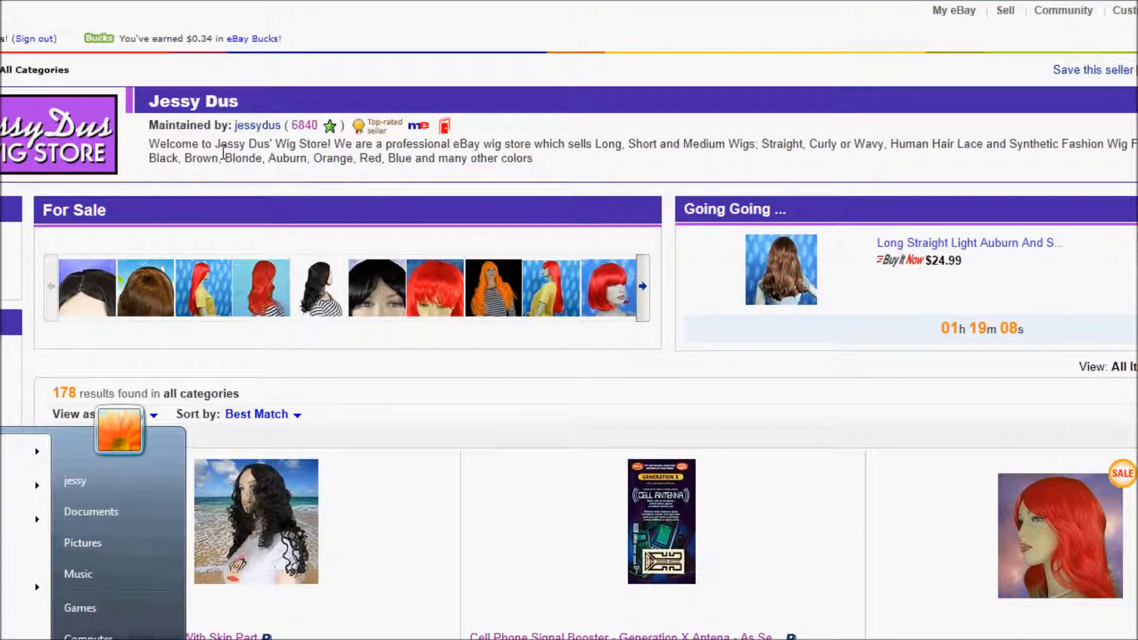
key(Escape)
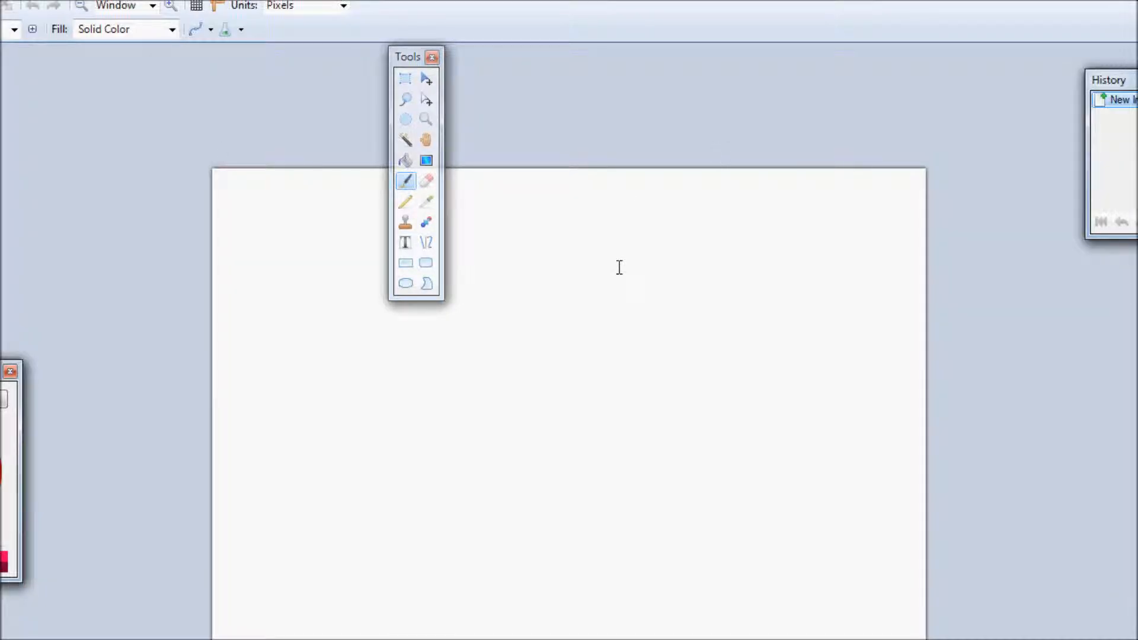
Paste the store screenshot into an expanded canvas and crop it to the logo and welcome banner.
key(ctrl+v)
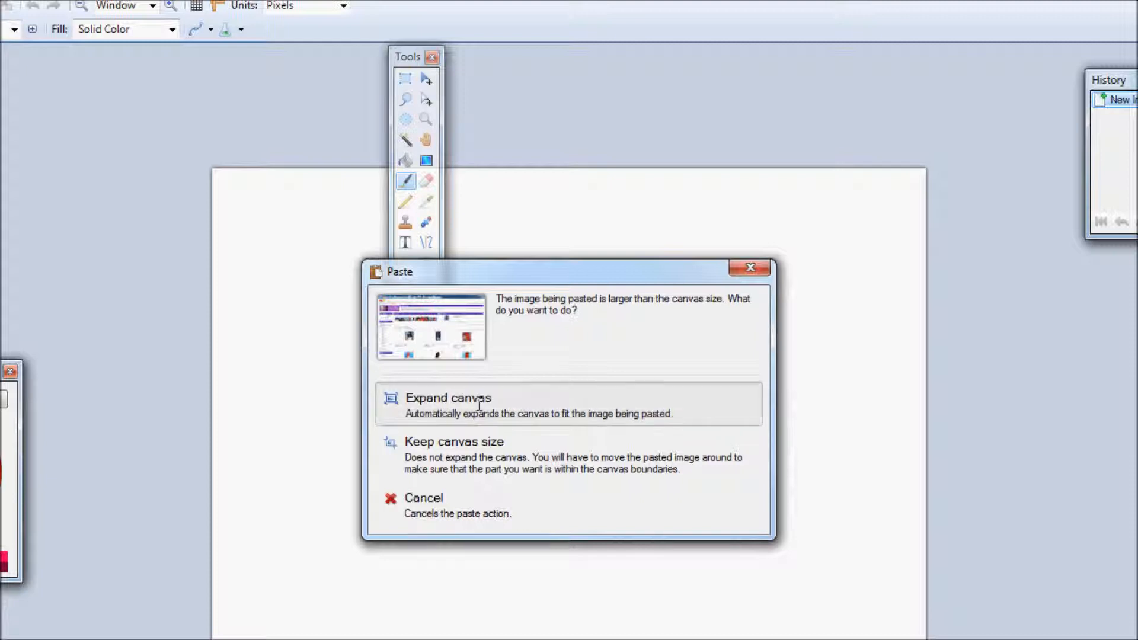
click(449, 398)
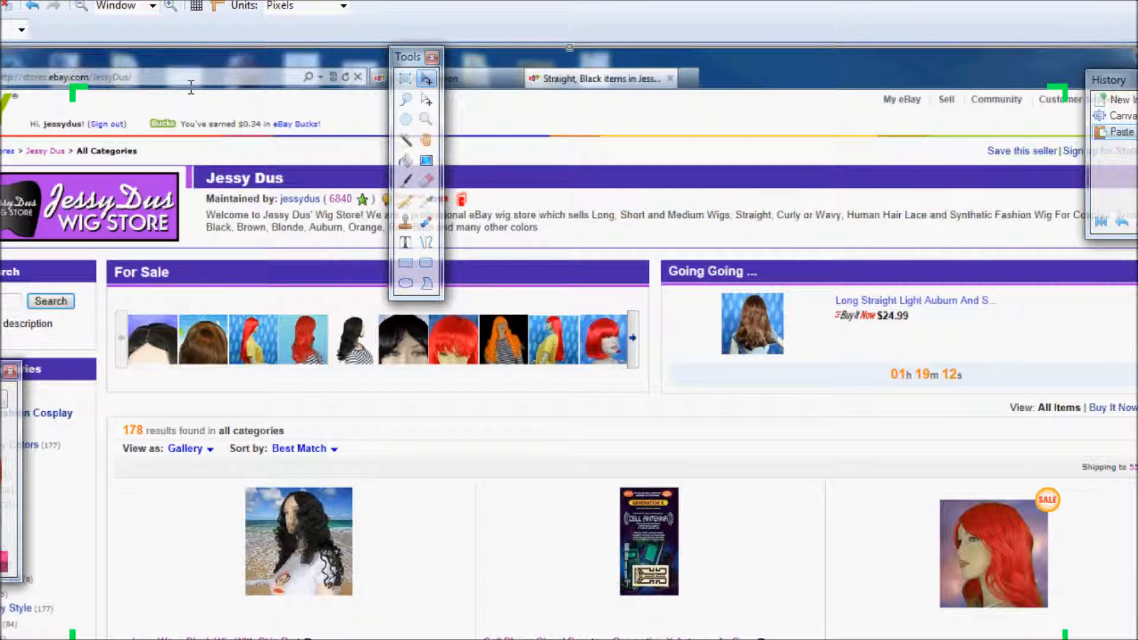
drag(0, 47, 136, 220)
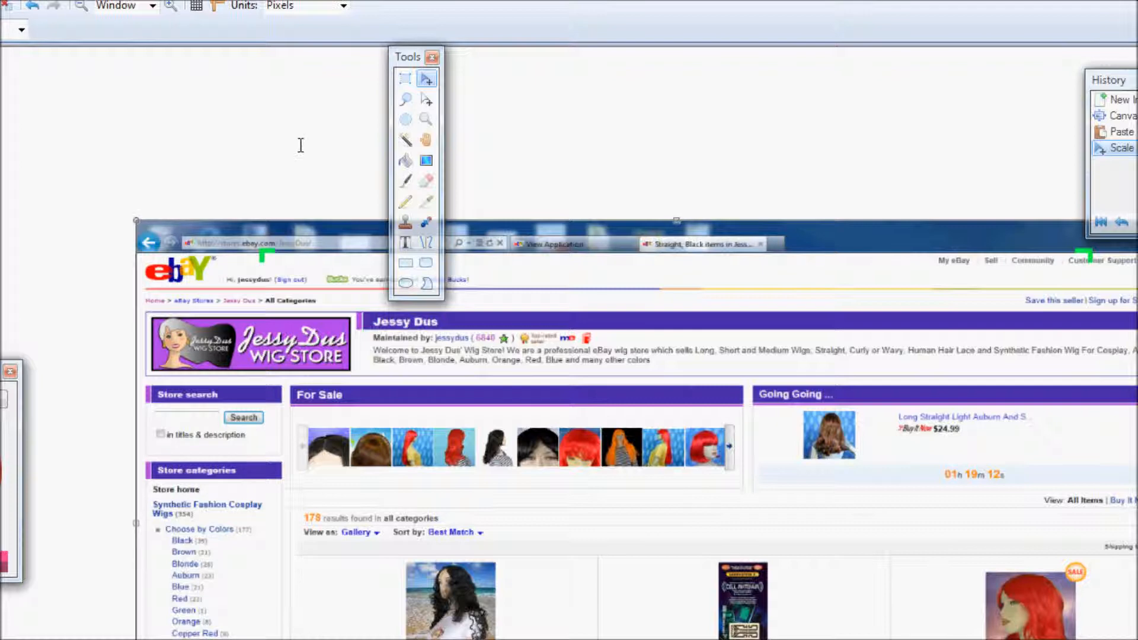
click(406, 78)
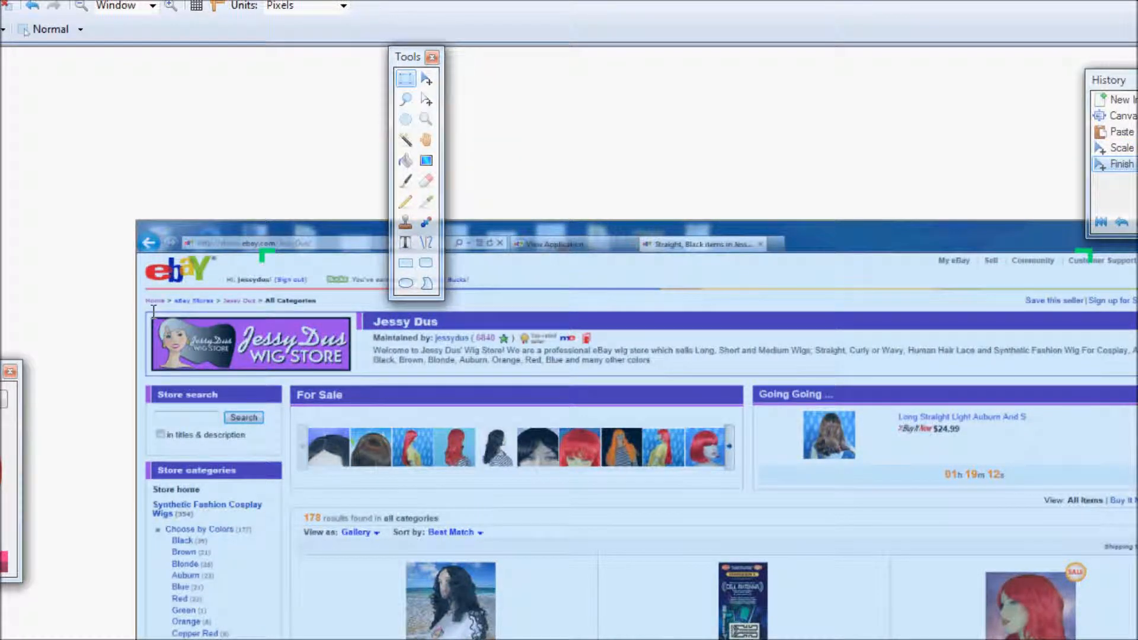
drag(145, 310, 1135, 378)
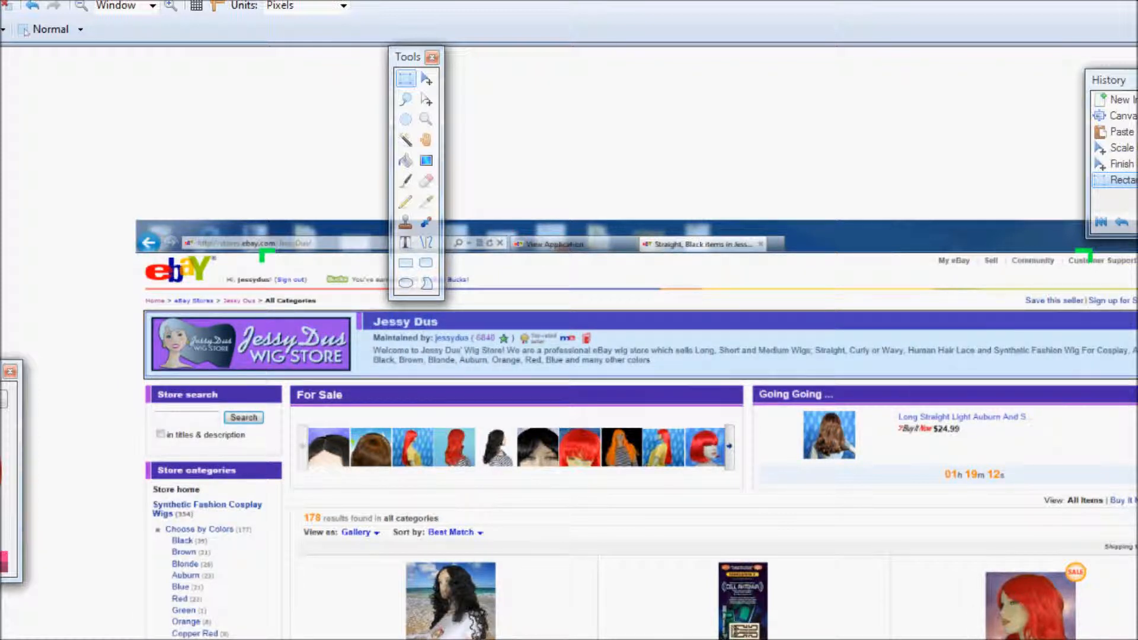
click(0, 0)
click(3, 3)
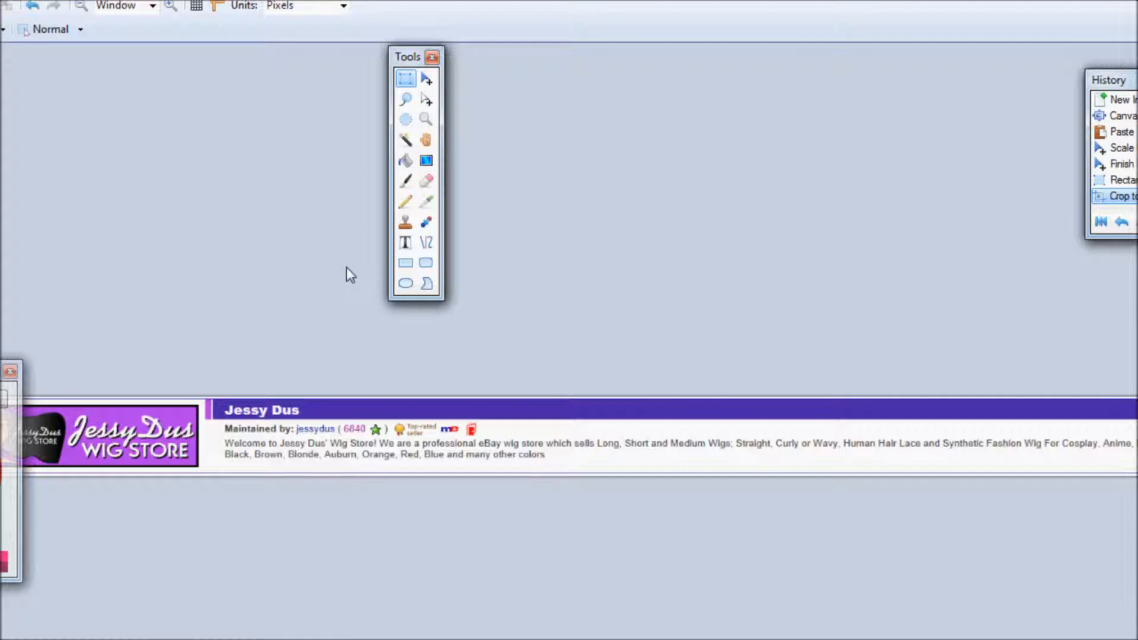
Paste the store page again and crop it down to the purple For Sale heading bar.
key(ctrl+v)
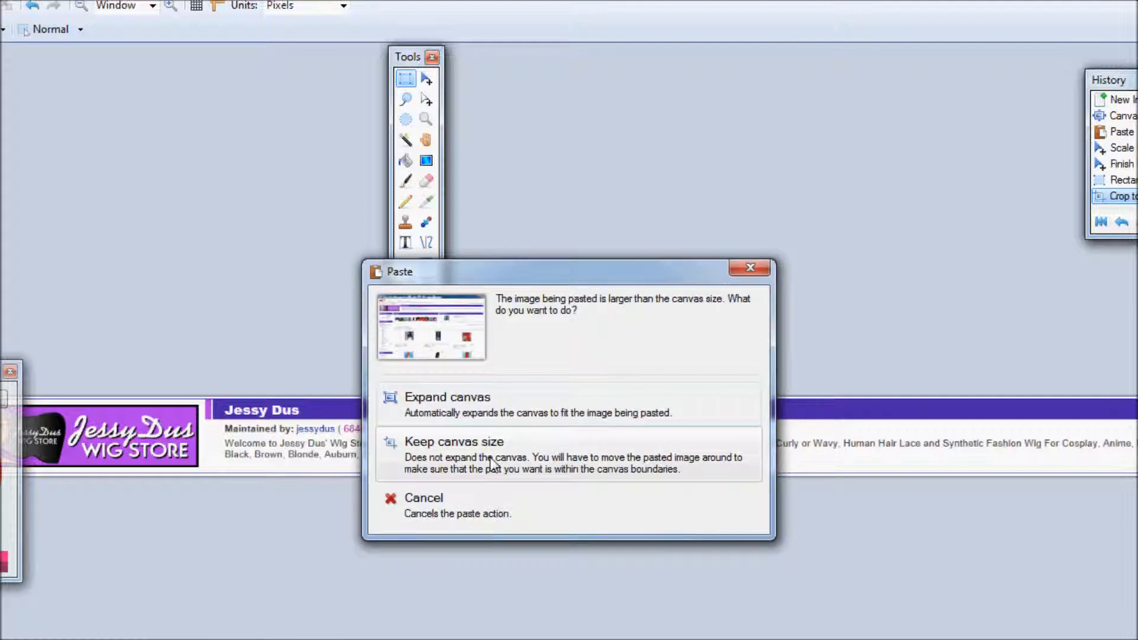
click(471, 415)
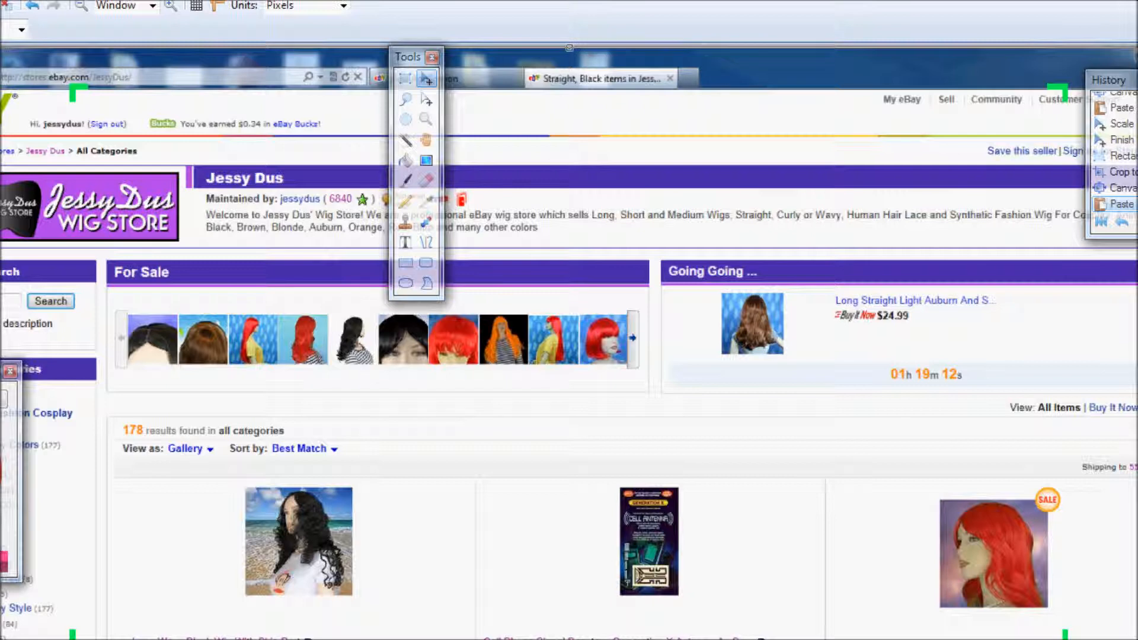
click(405, 78)
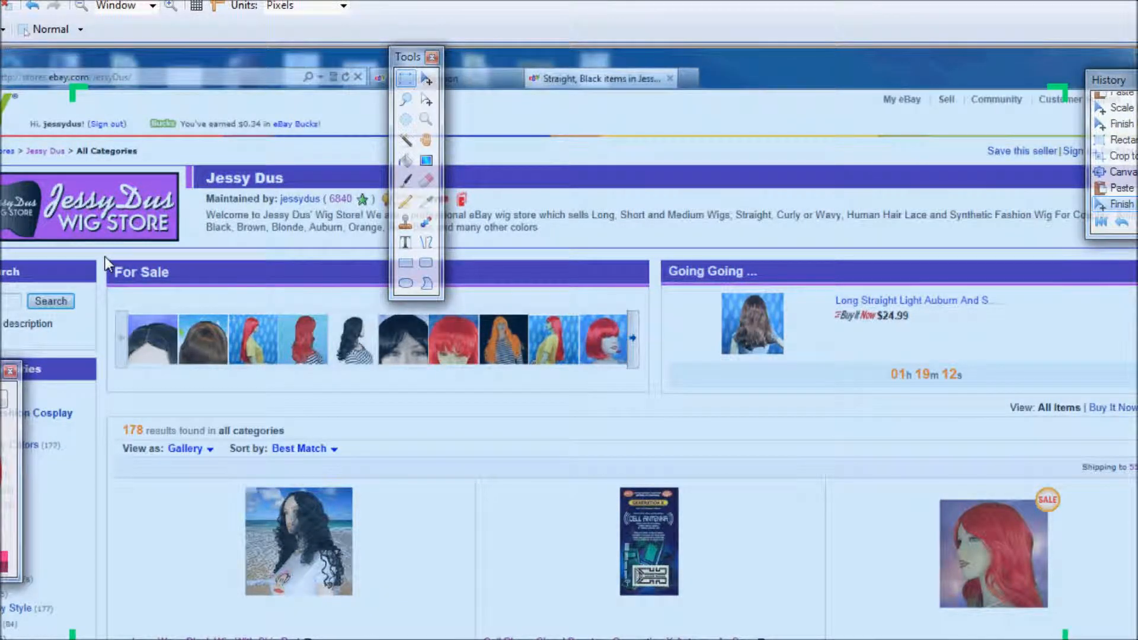
drag(105, 258, 652, 290)
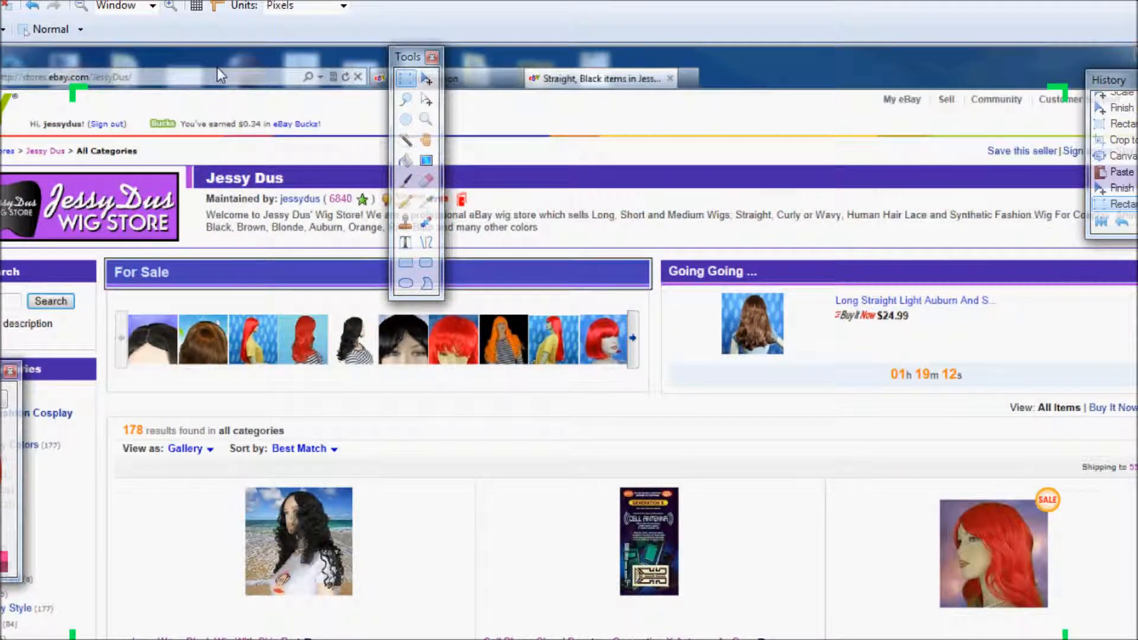
click(2, 2)
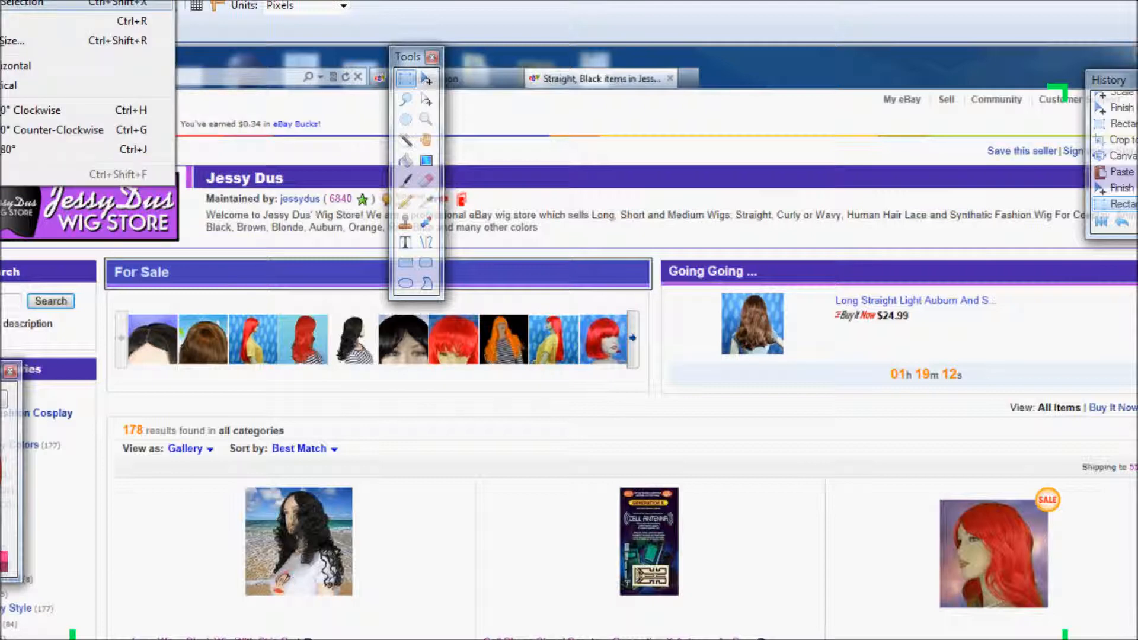
click(11, 3)
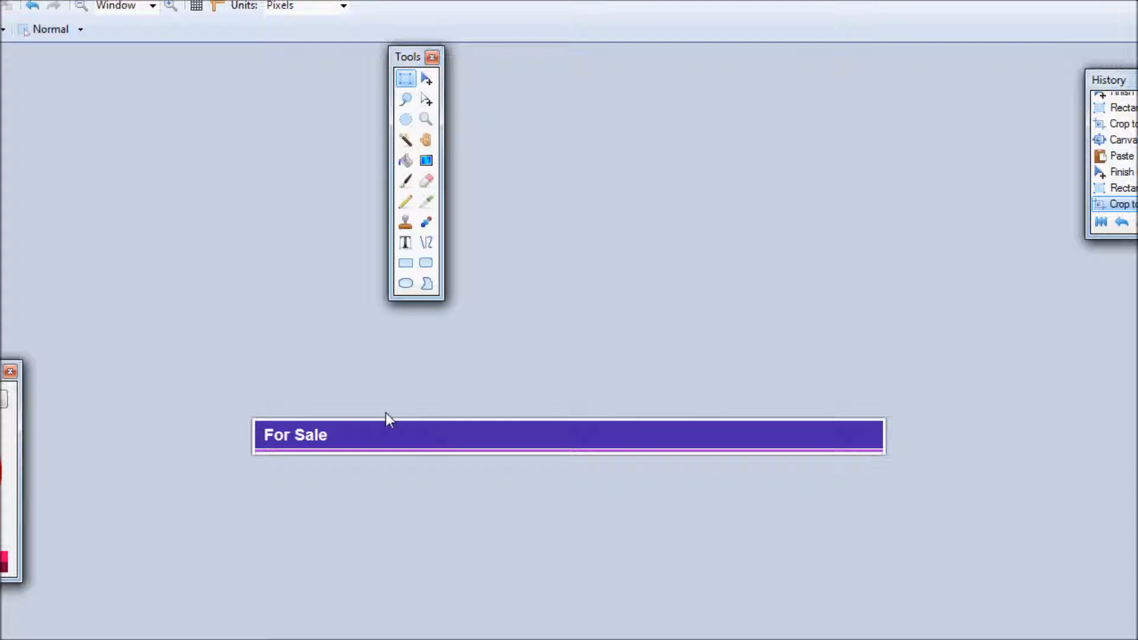
Copy a plain purple stretch of the bar over the For Sale text to blank it.
drag(384, 401, 663, 532)
click(515, 434)
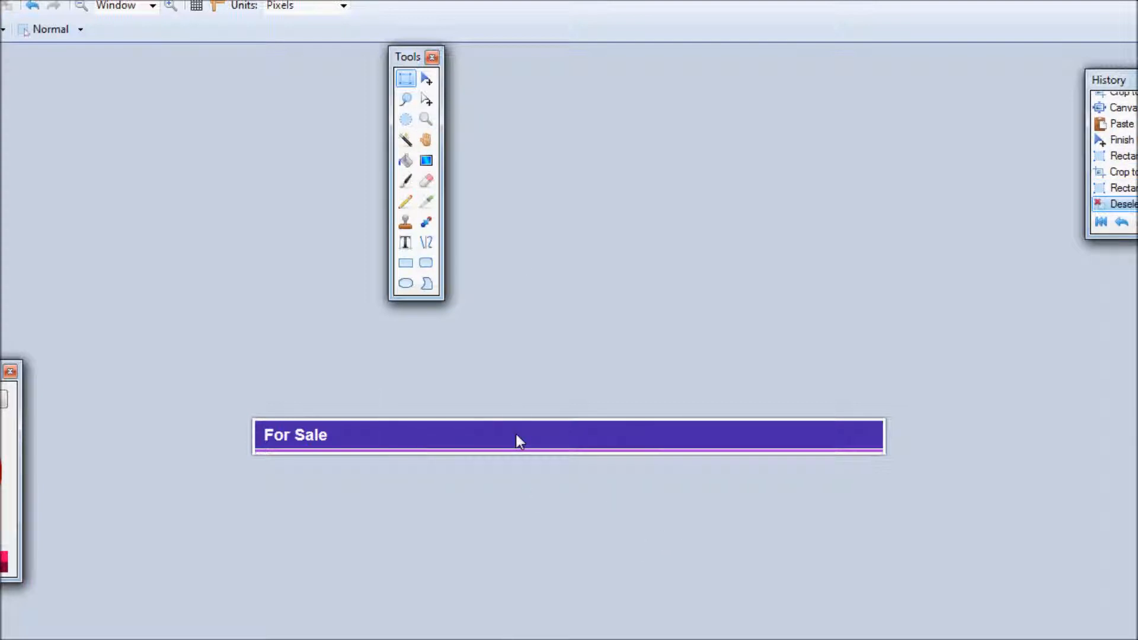
drag(433, 406, 683, 482)
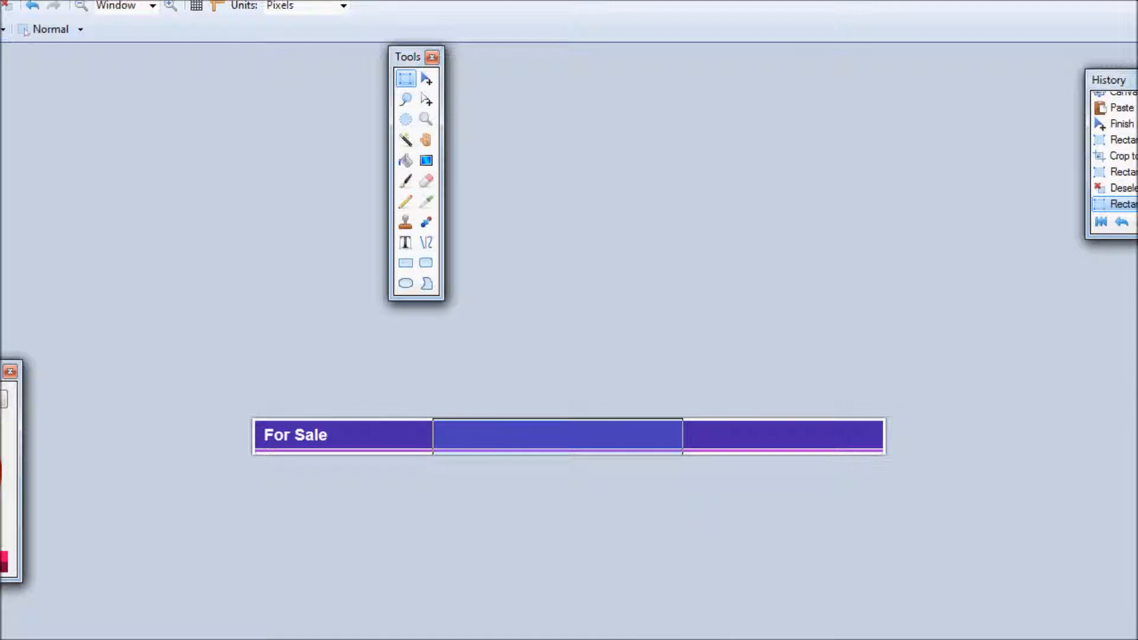
key(alt+e)
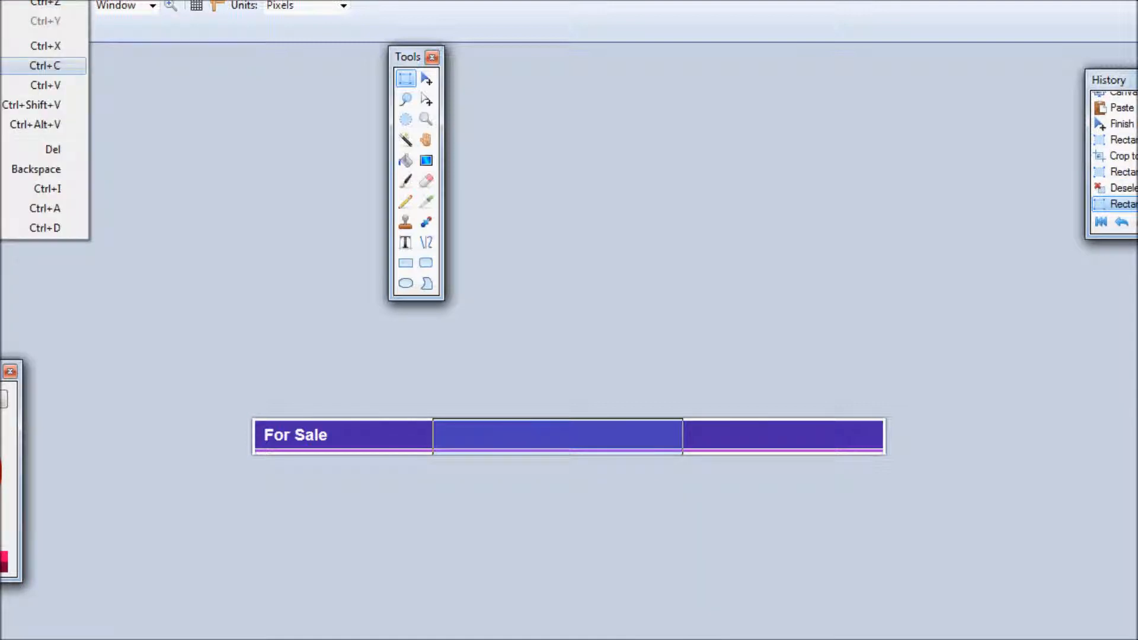
click(6, 65)
key(alt+e)
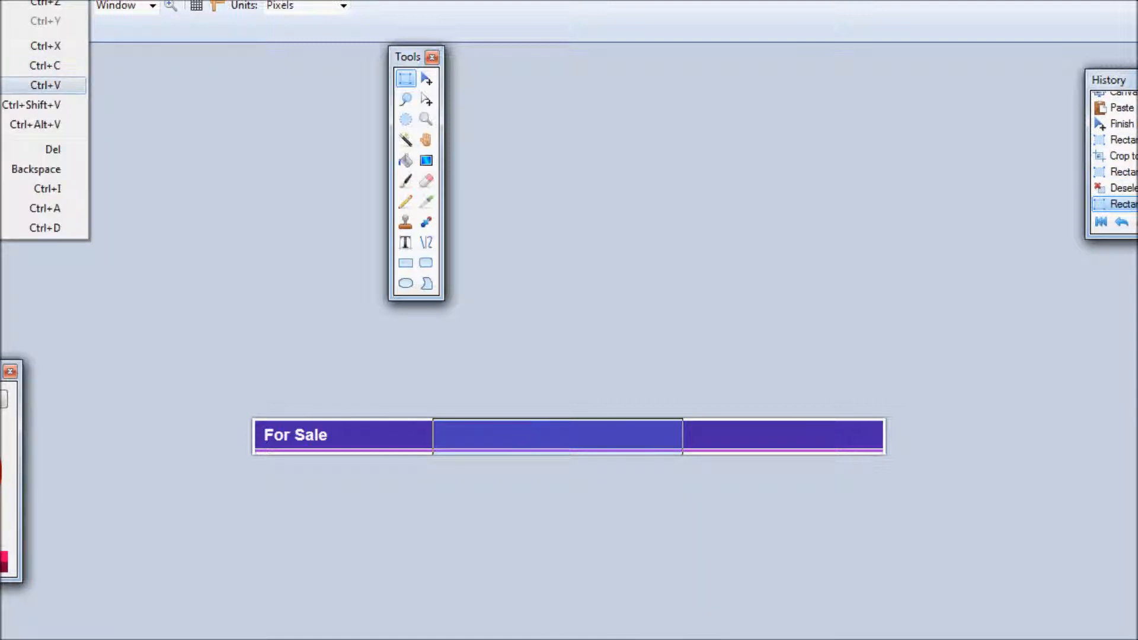
click(6, 86)
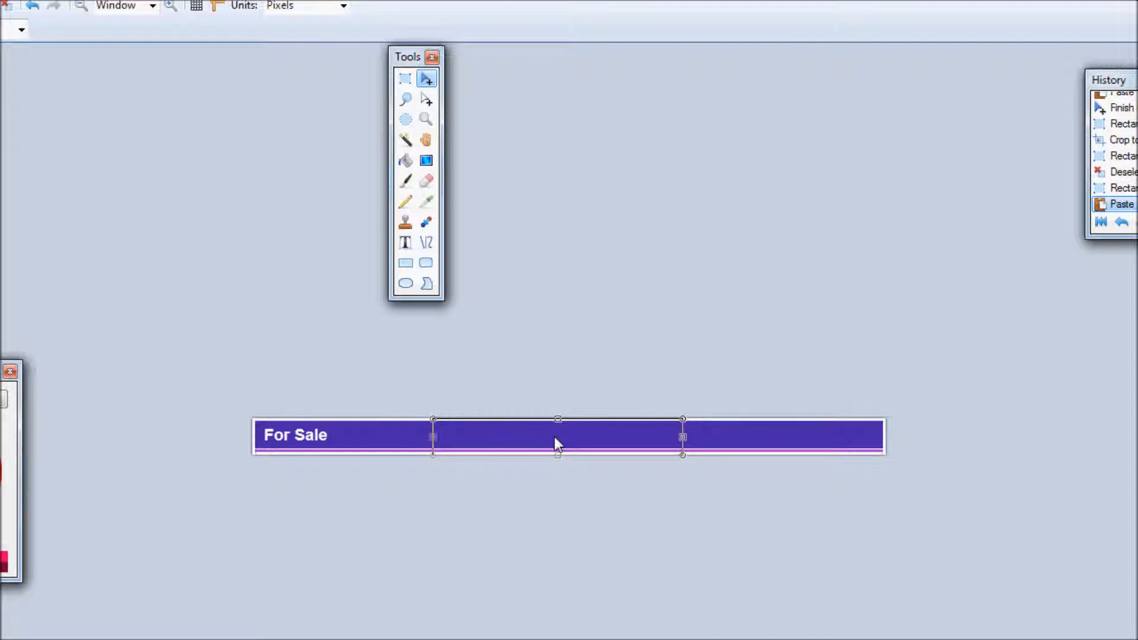
drag(554, 438, 379, 439)
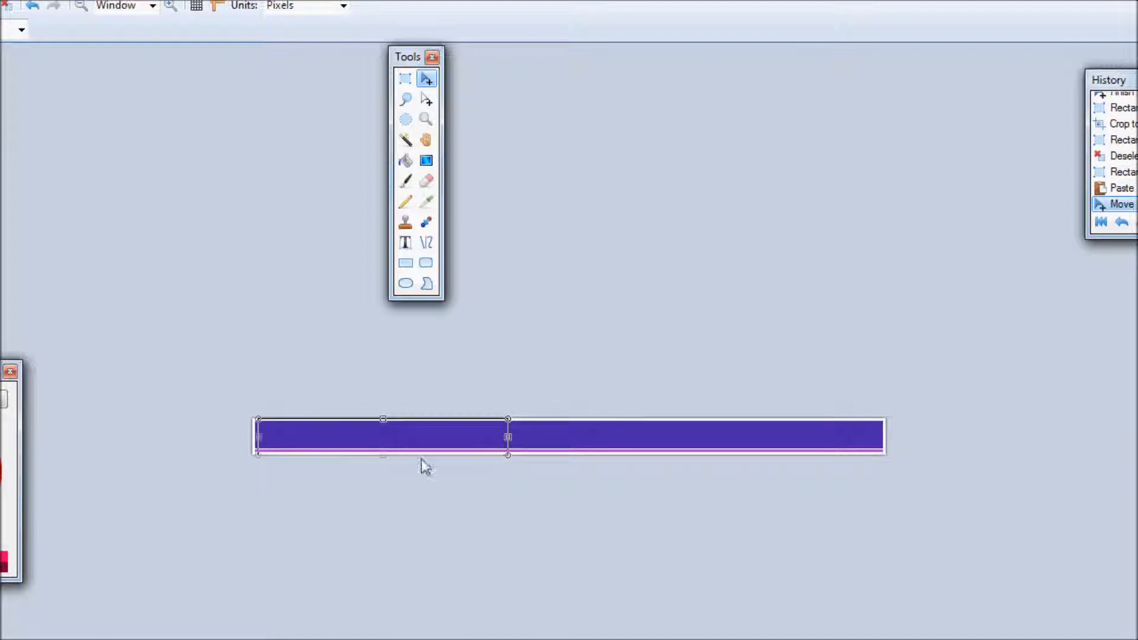
click(546, 535)
key(ctrl+a)
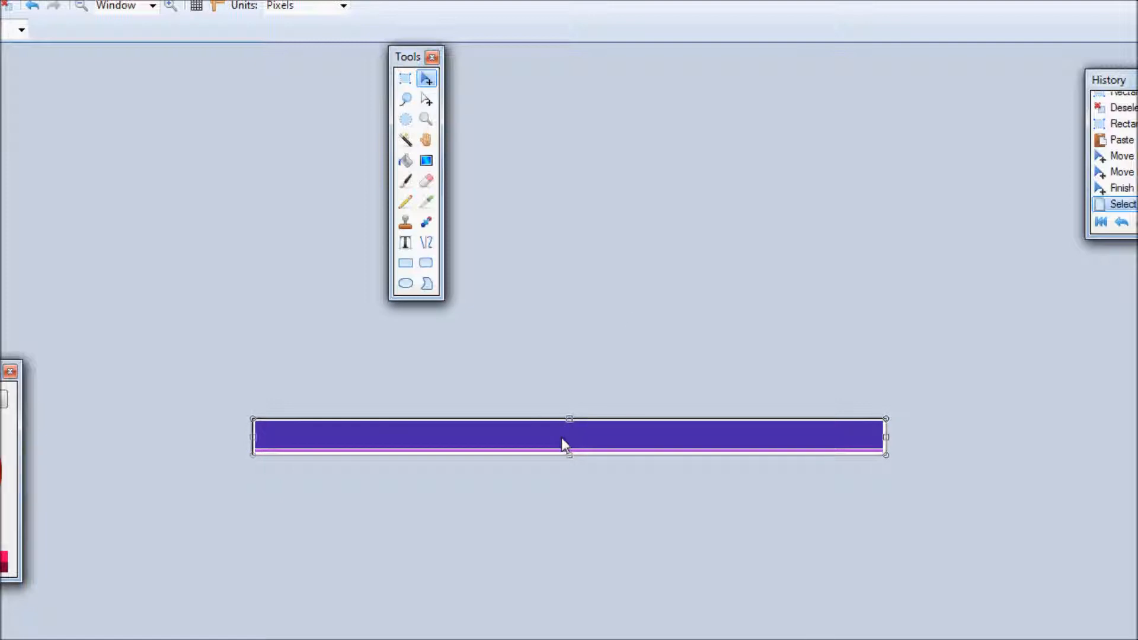
Close the image without saving and close the eBay store tab.
key(alt+F4)
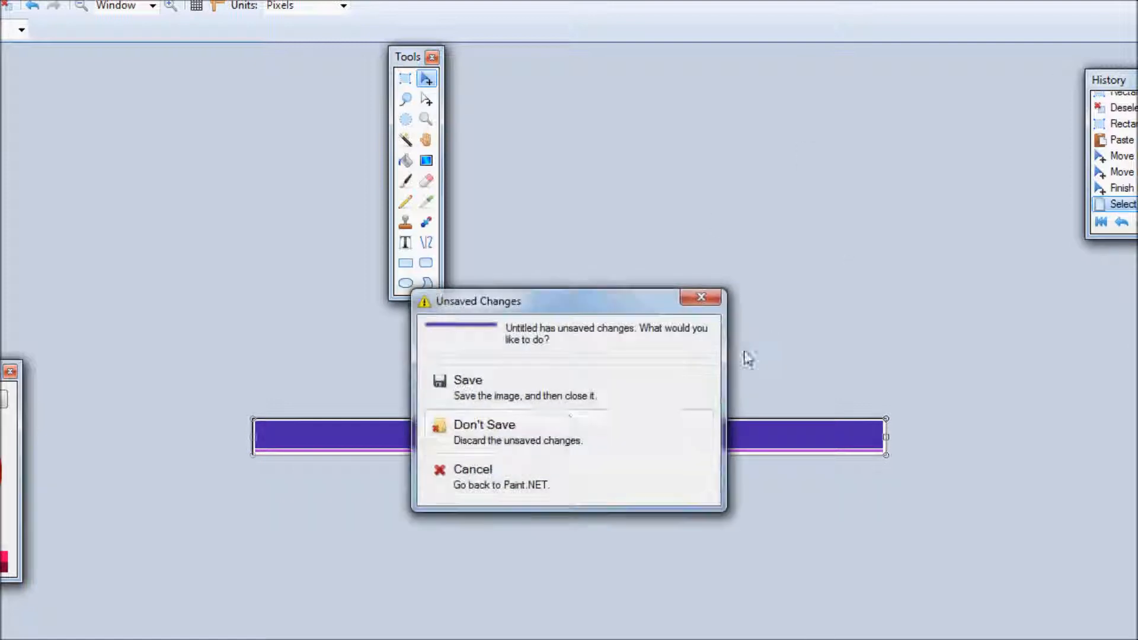
click(562, 422)
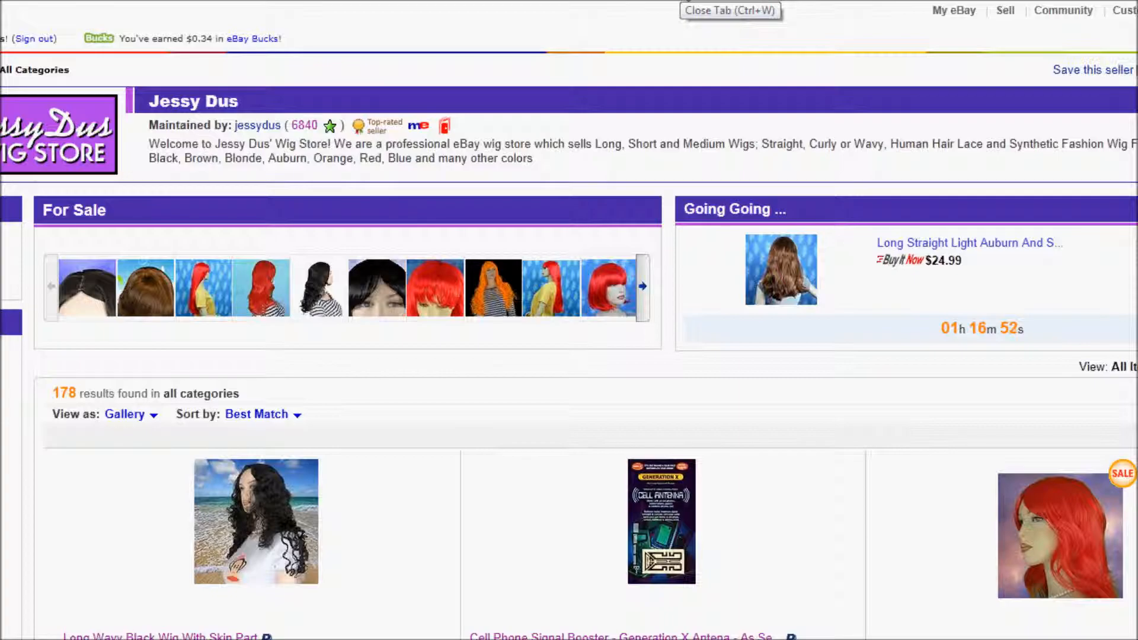
key(ctrl+w)
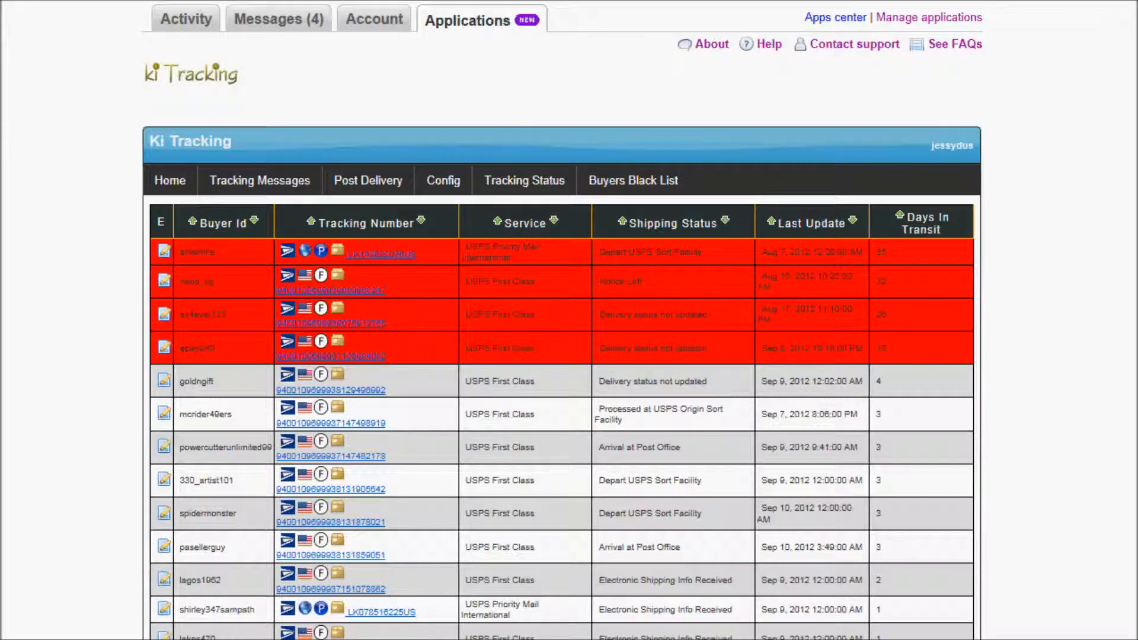
Review the header, footer, Facebook and sale.jpg image URLs and jessydus.com links in Notepad, then move it aside.
drag(332, 401, 795, 118)
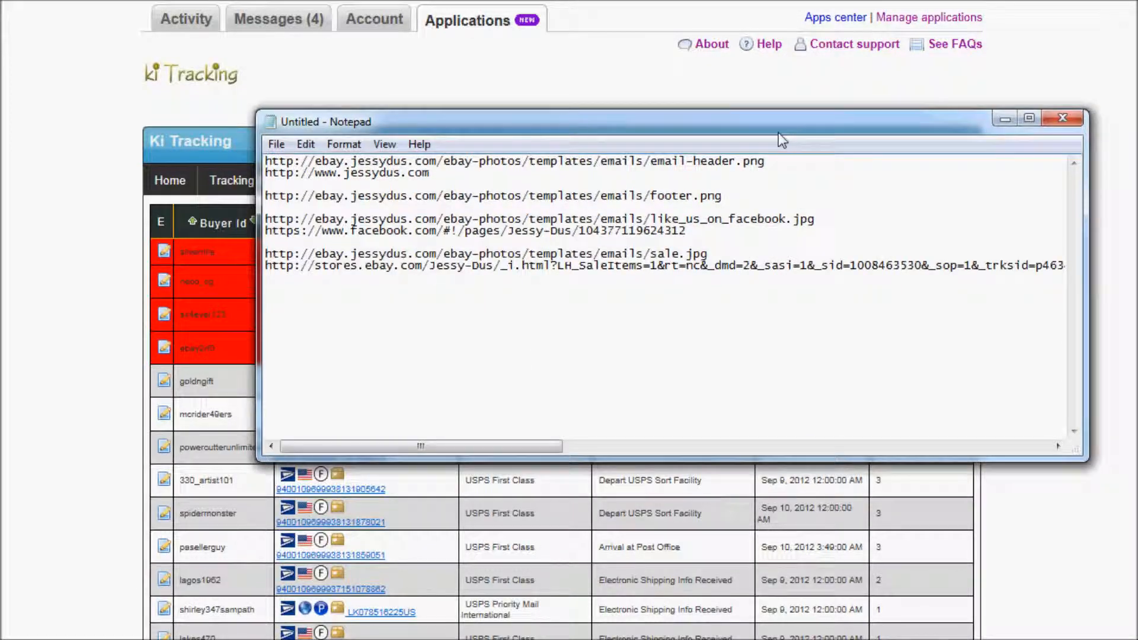
drag(765, 160, 627, 164)
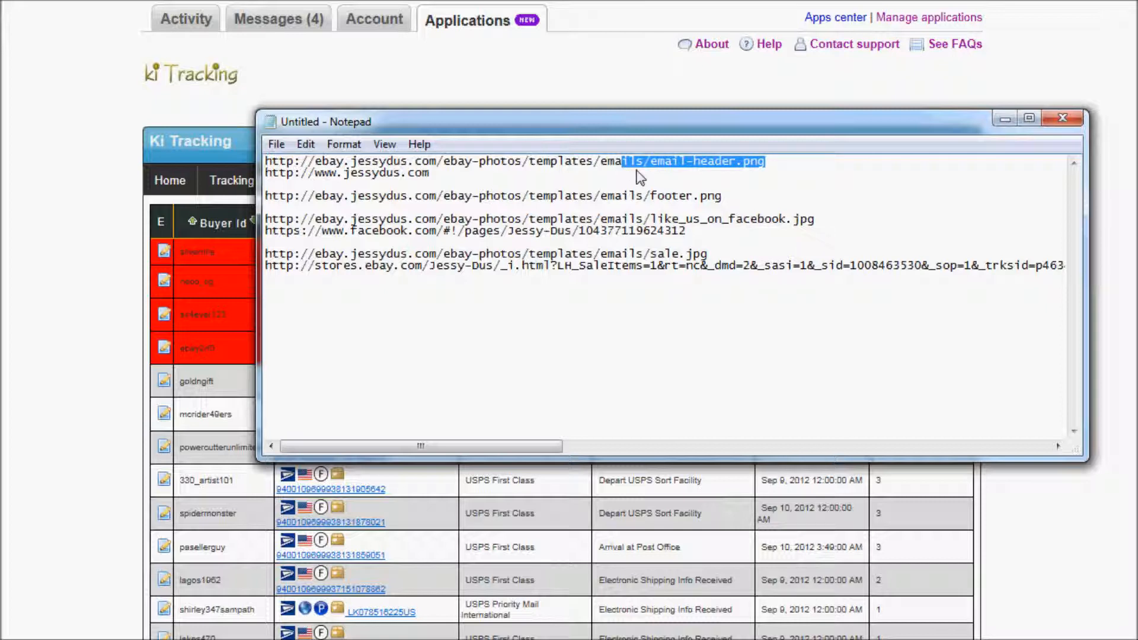
drag(723, 198, 333, 202)
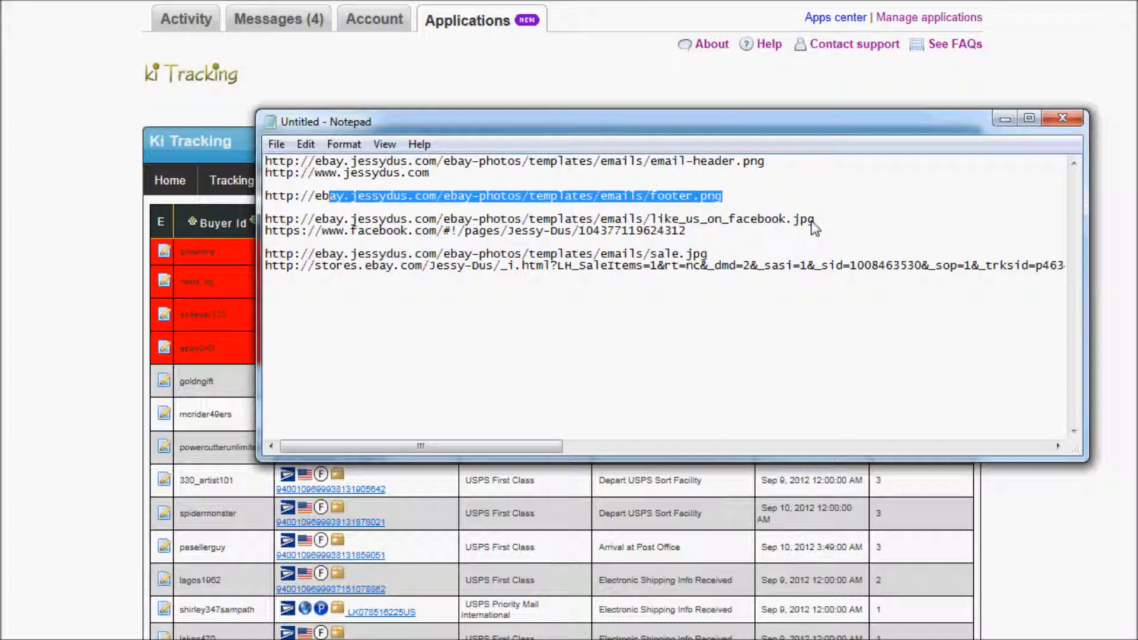
drag(816, 221, 658, 227)
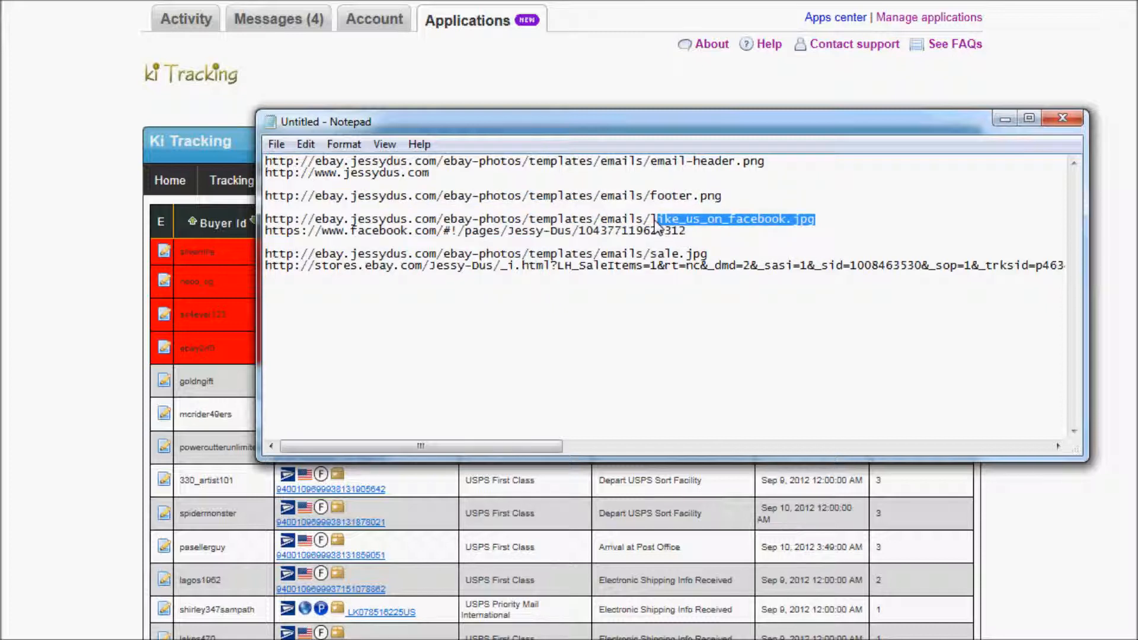
drag(650, 255, 703, 270)
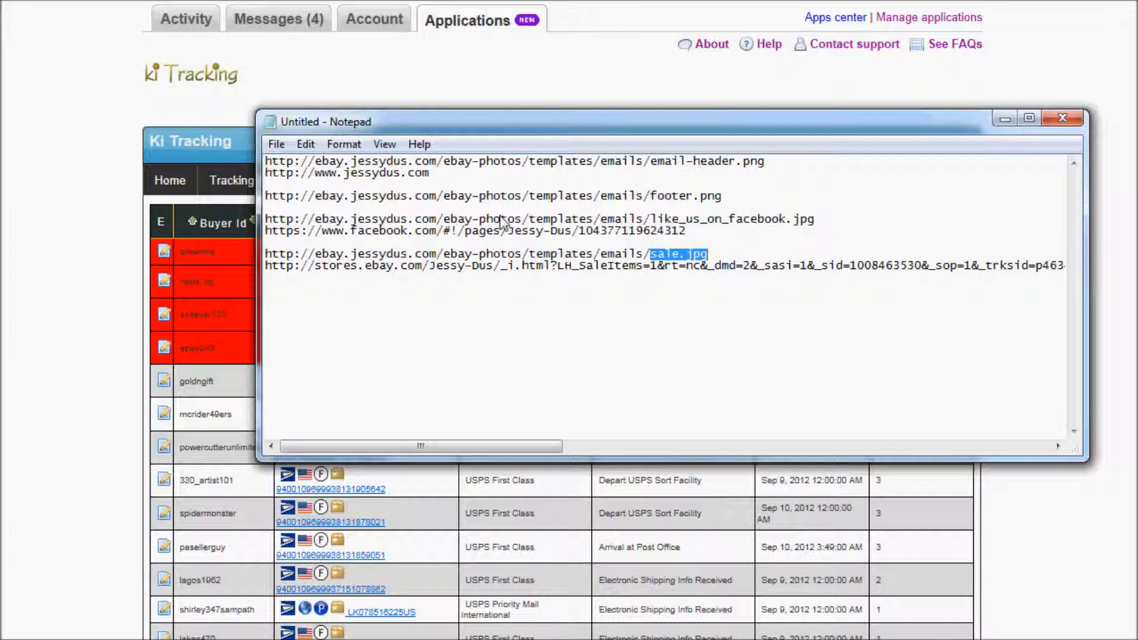
drag(429, 177, 265, 181)
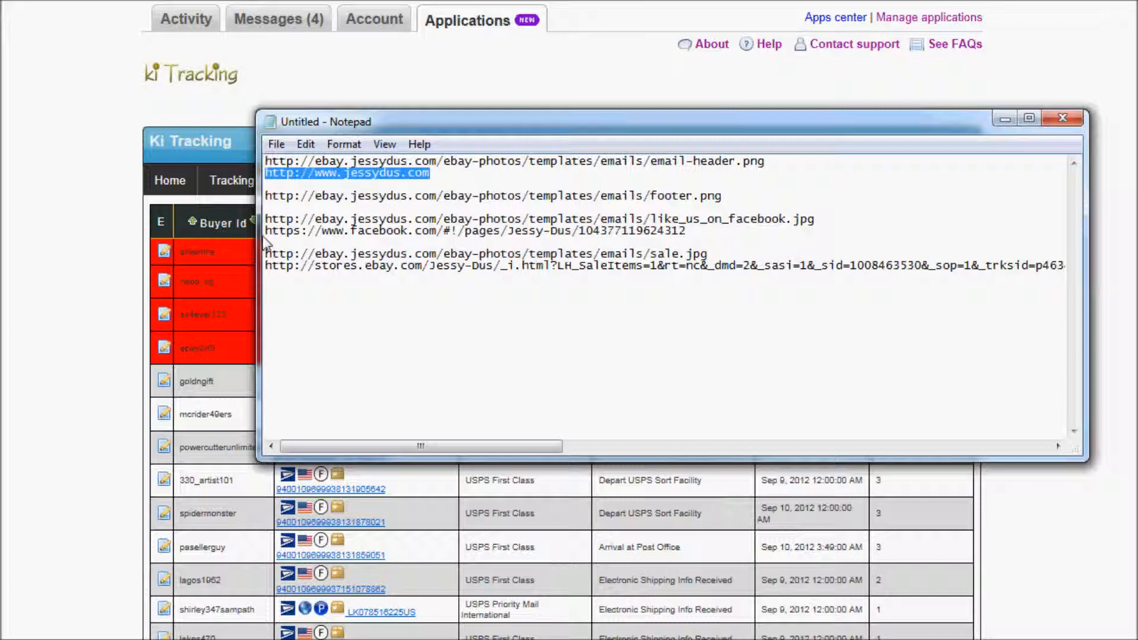
drag(264, 232, 709, 237)
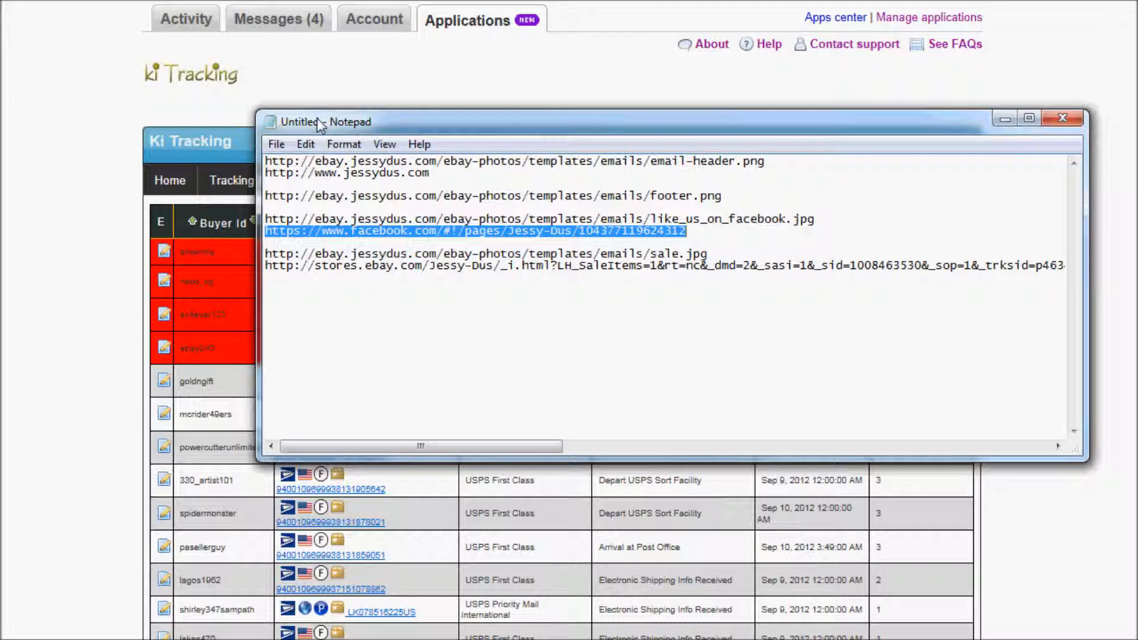
drag(321, 125, 1135, 142)
mouse_move(255, 184)
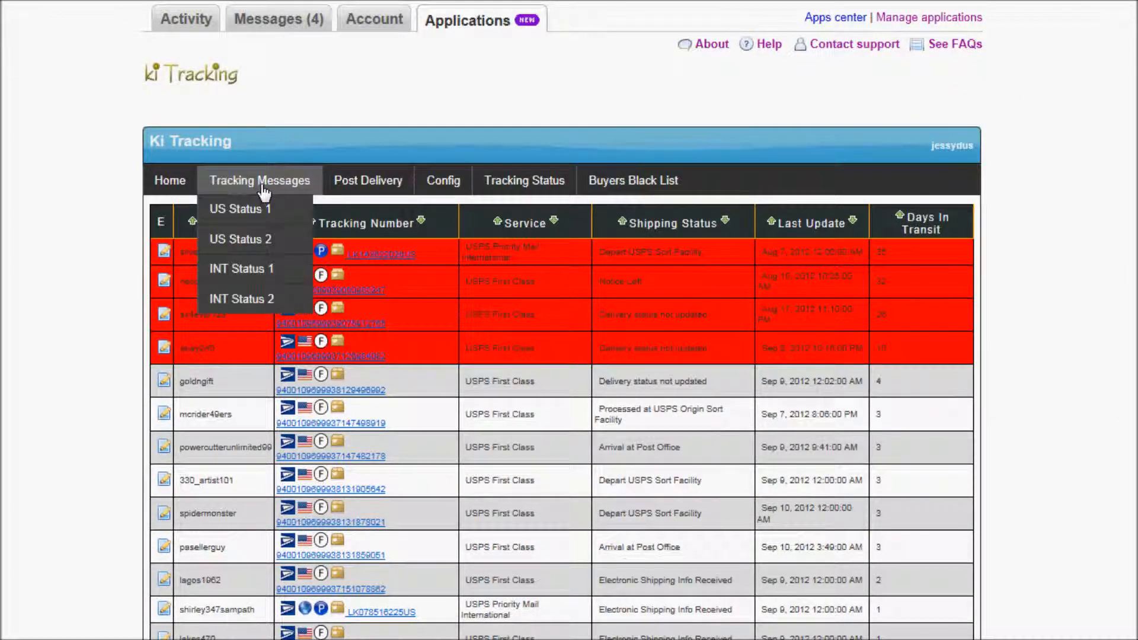
Open Tracking Messages > US Status 1 and inspect its default shipped-item e-mail message.
click(253, 213)
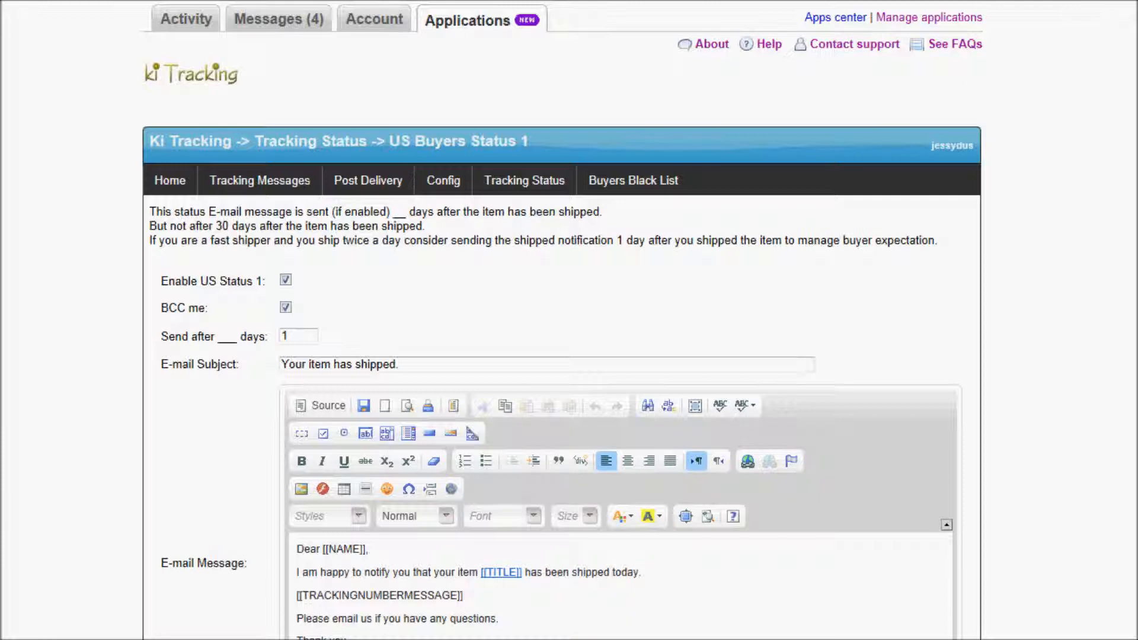
scroll(937, 520, down, 4)
scroll(926, 520, up, 1)
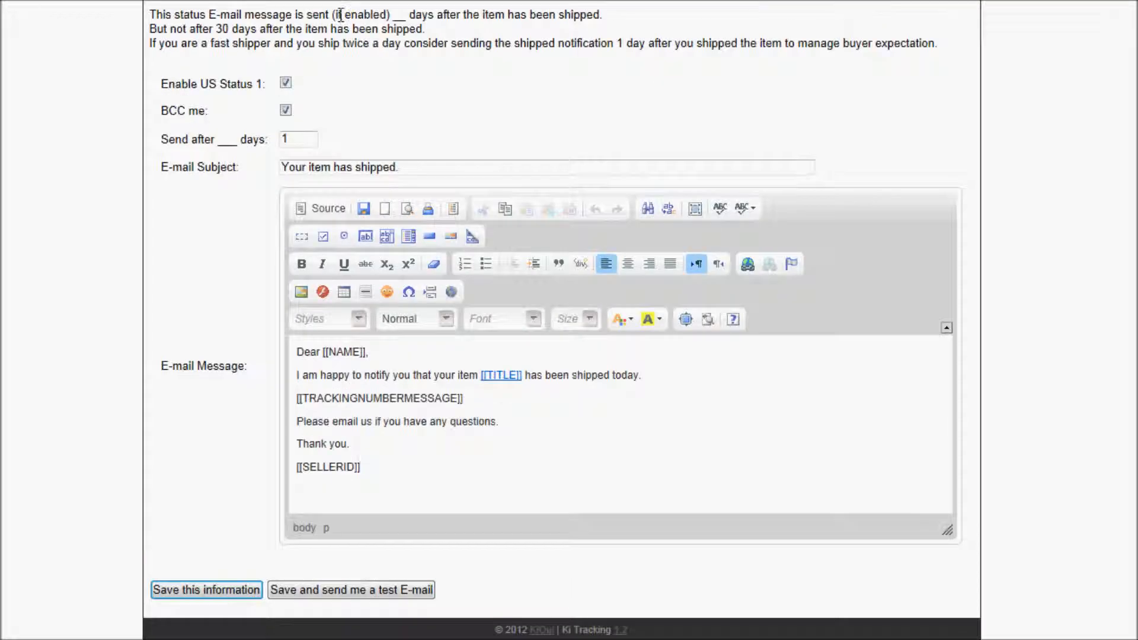
drag(362, 467, 296, 351)
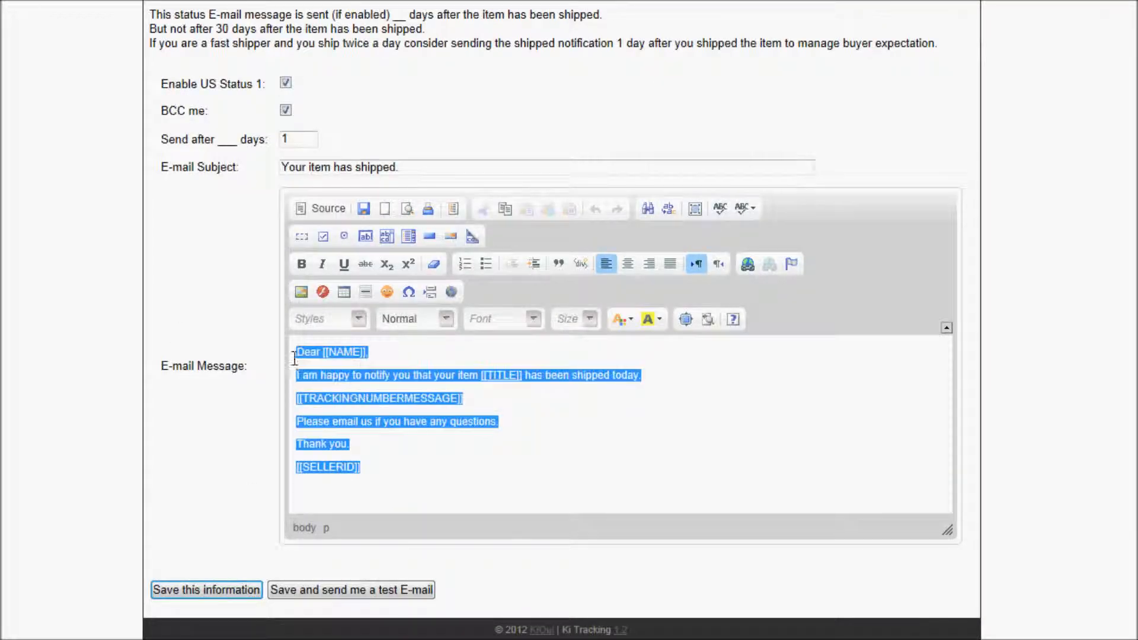
click(324, 376)
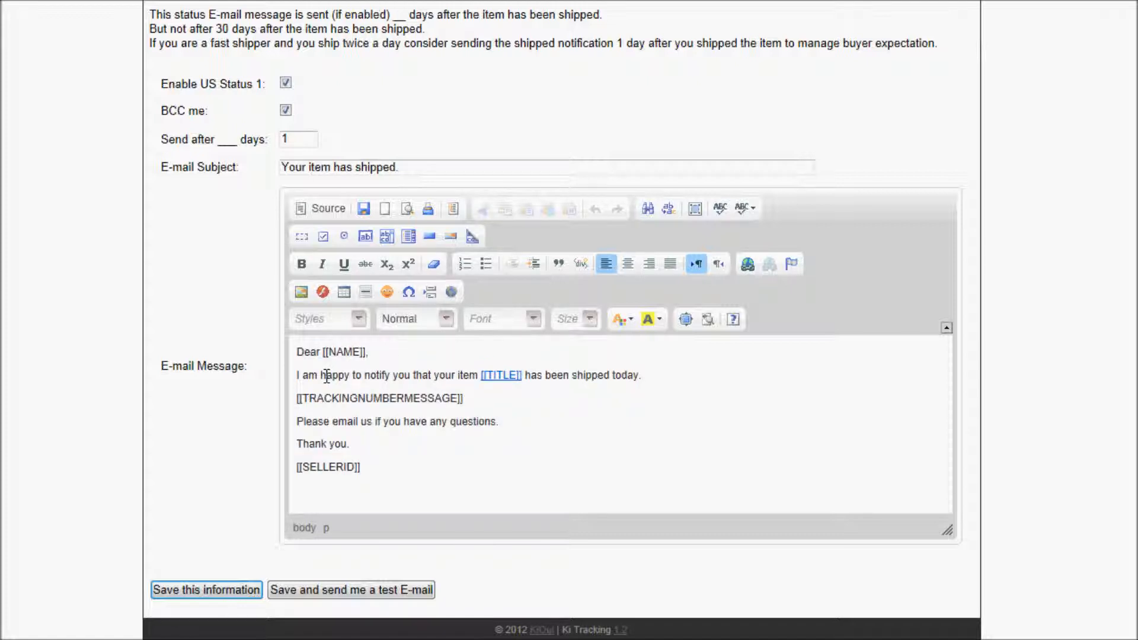
Copy the default message's full HTML source and paste it at the end of the Notepad notes.
click(322, 209)
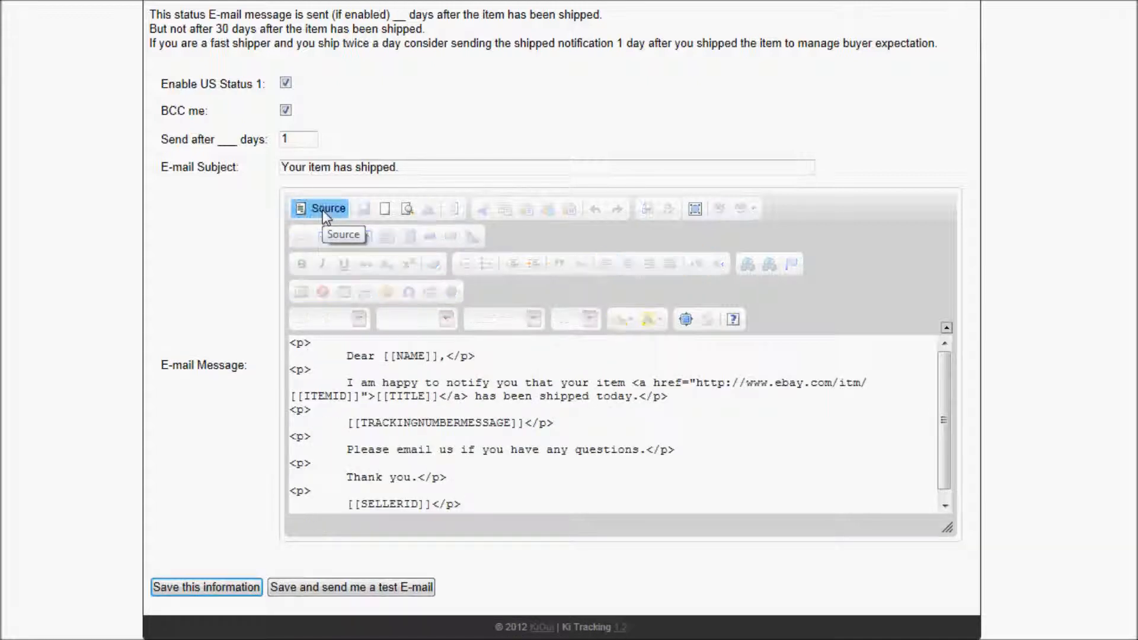
right_click(404, 380)
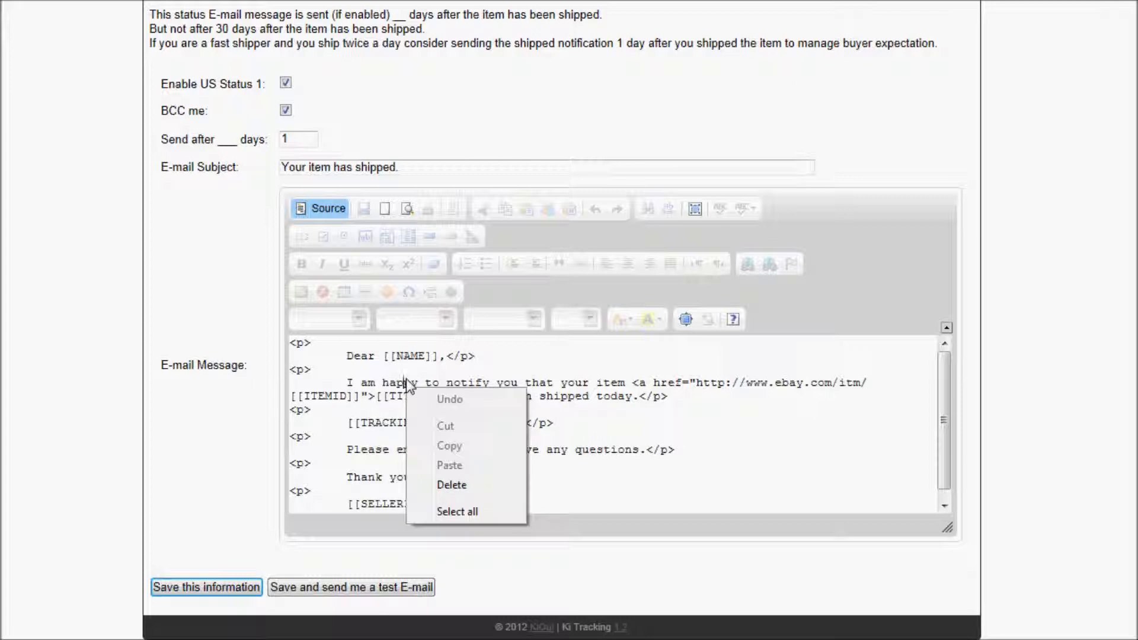
click(455, 511)
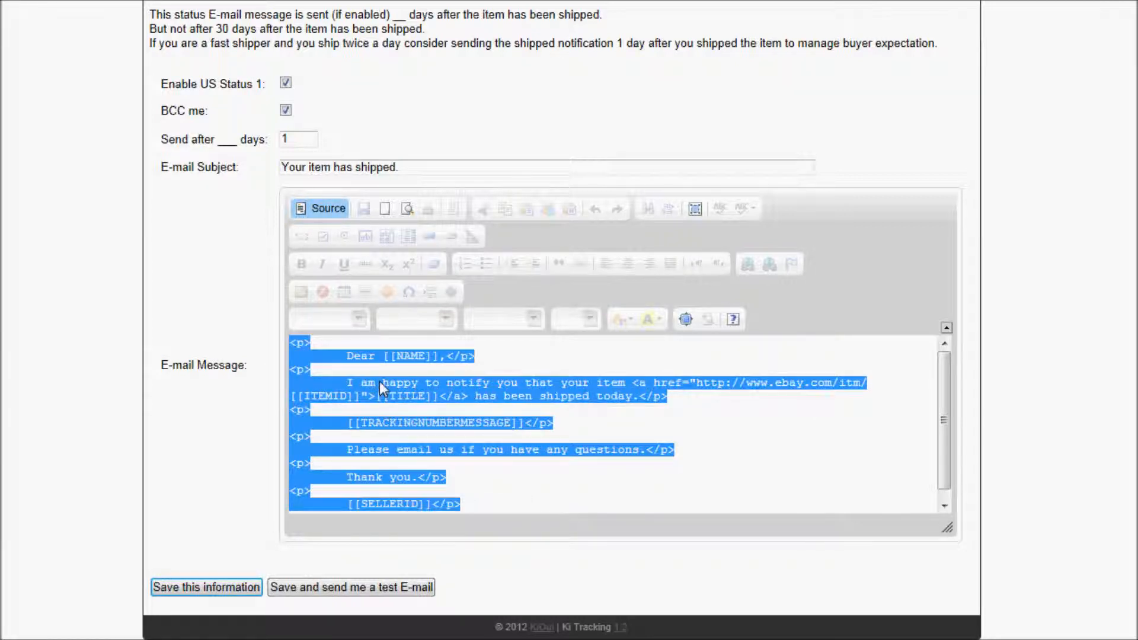
right_click(379, 383)
click(429, 442)
drag(1137, 57, 690, 87)
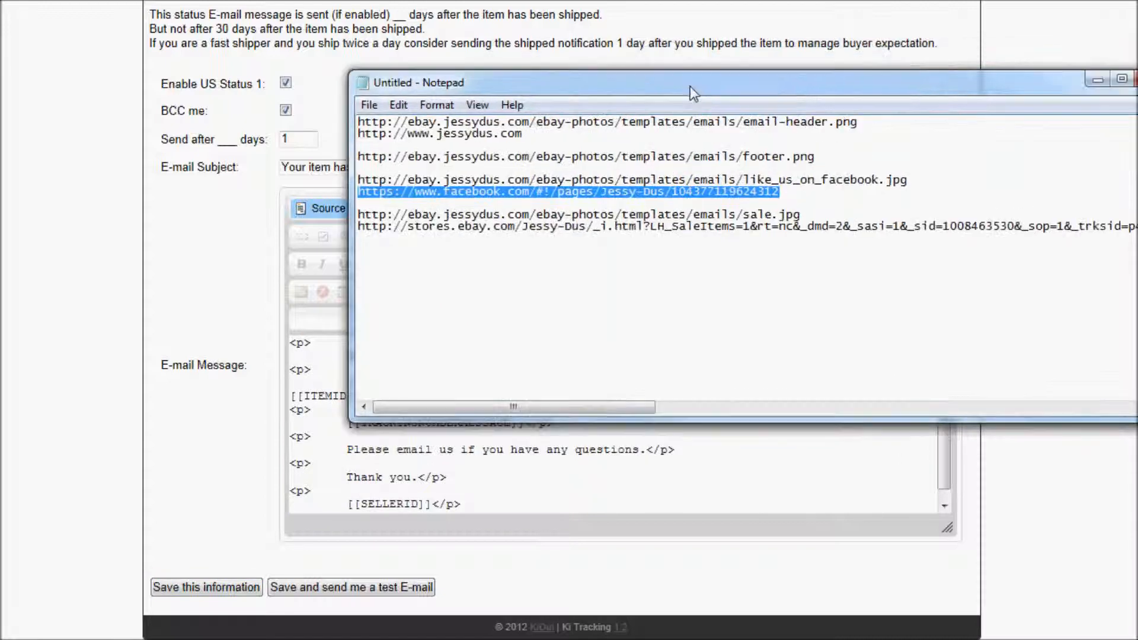
click(501, 324)
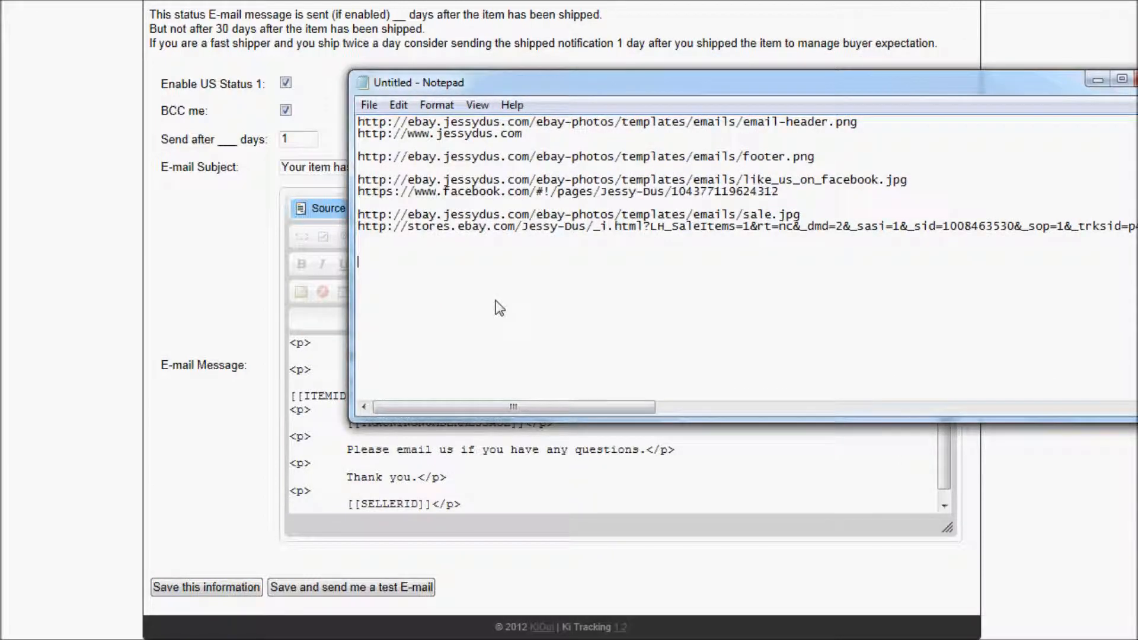
right_click(372, 267)
click(436, 345)
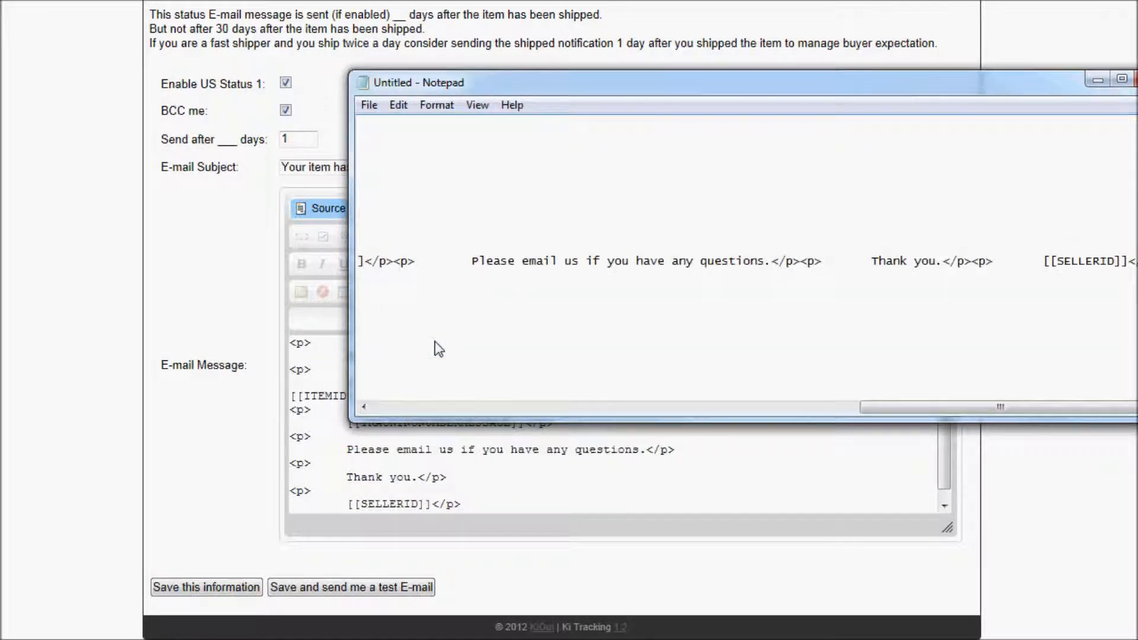
Move Notepad aside and switch the message editor back to formatted view.
drag(509, 84, 1137, 80)
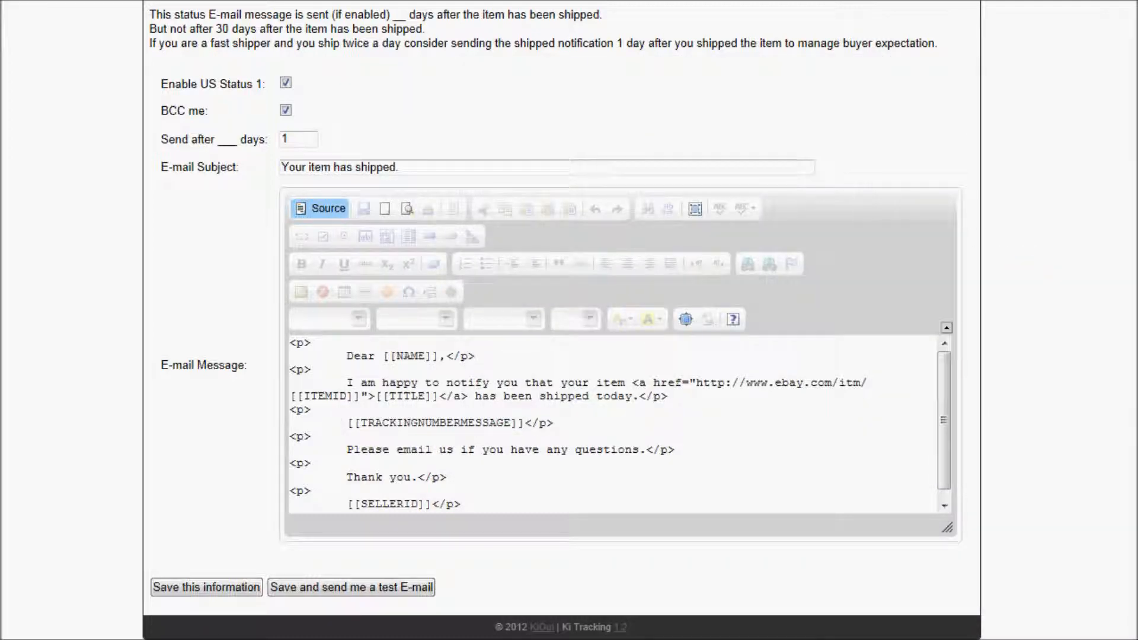
click(307, 206)
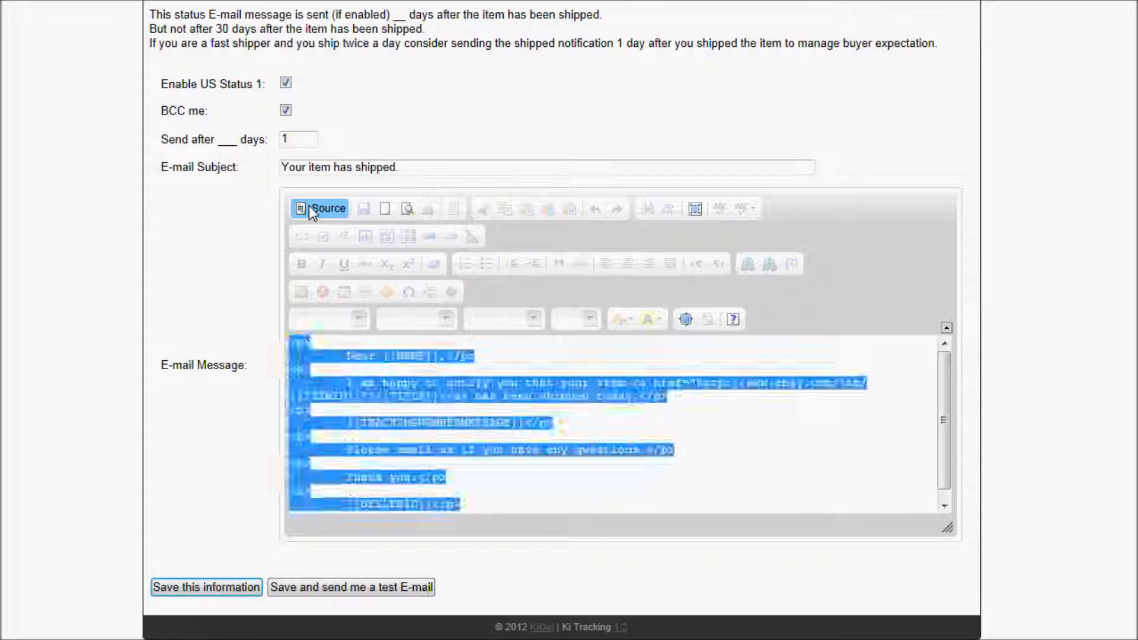
drag(500, 483, 218, 265)
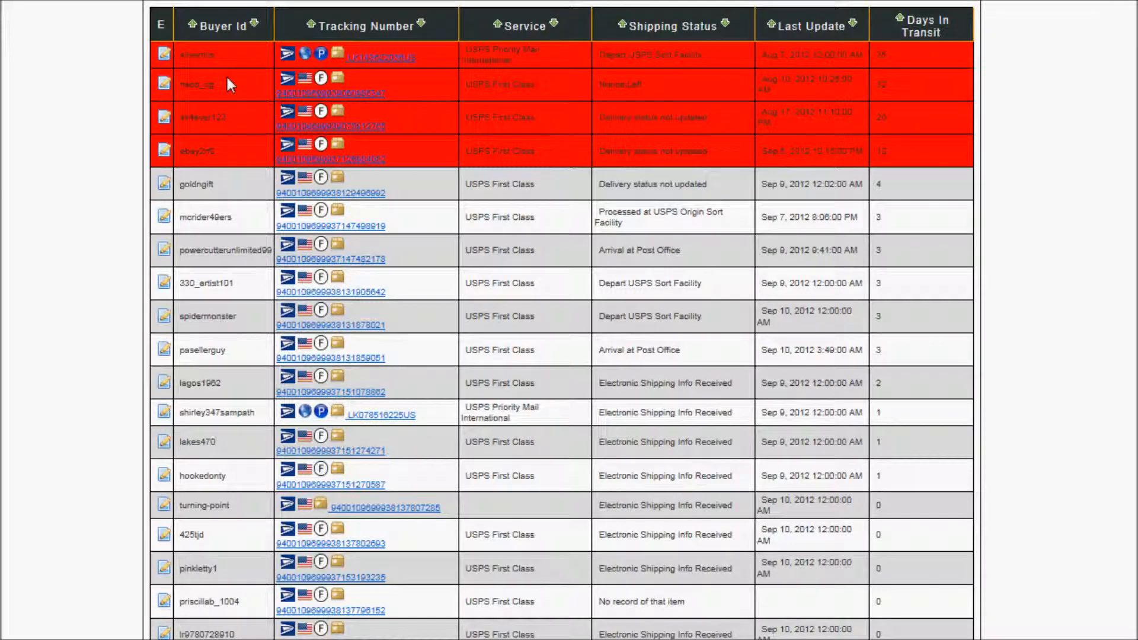
scroll(225, 75, up, 6)
Reopen US Status 1 and delete all of the default e-mail message text.
mouse_move(237, 364)
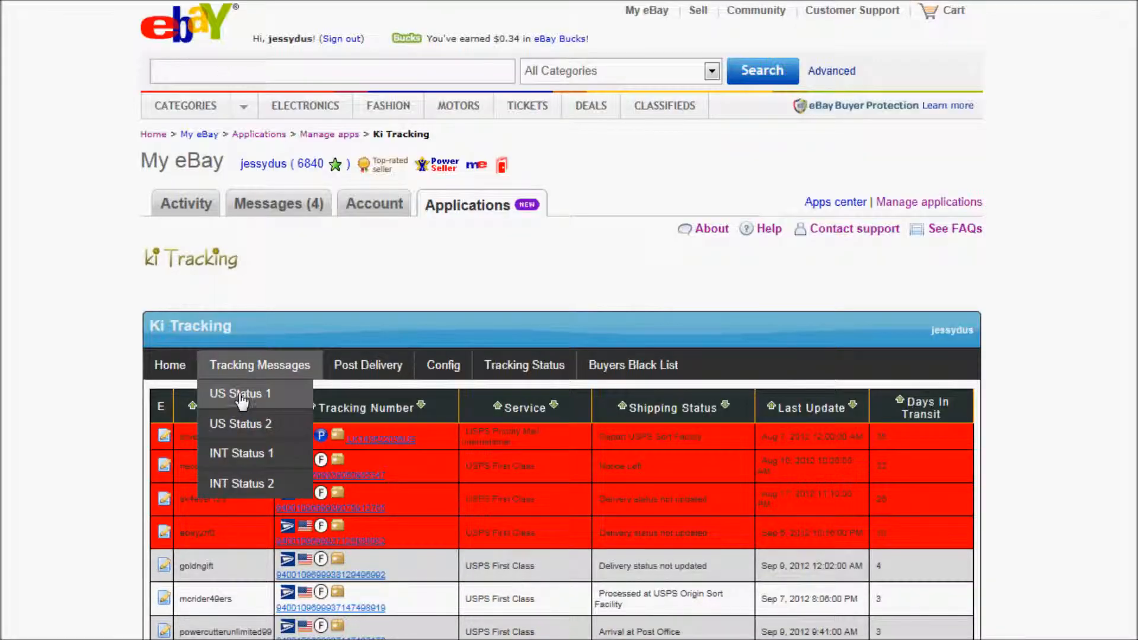
click(253, 402)
scroll(258, 344, down, 8)
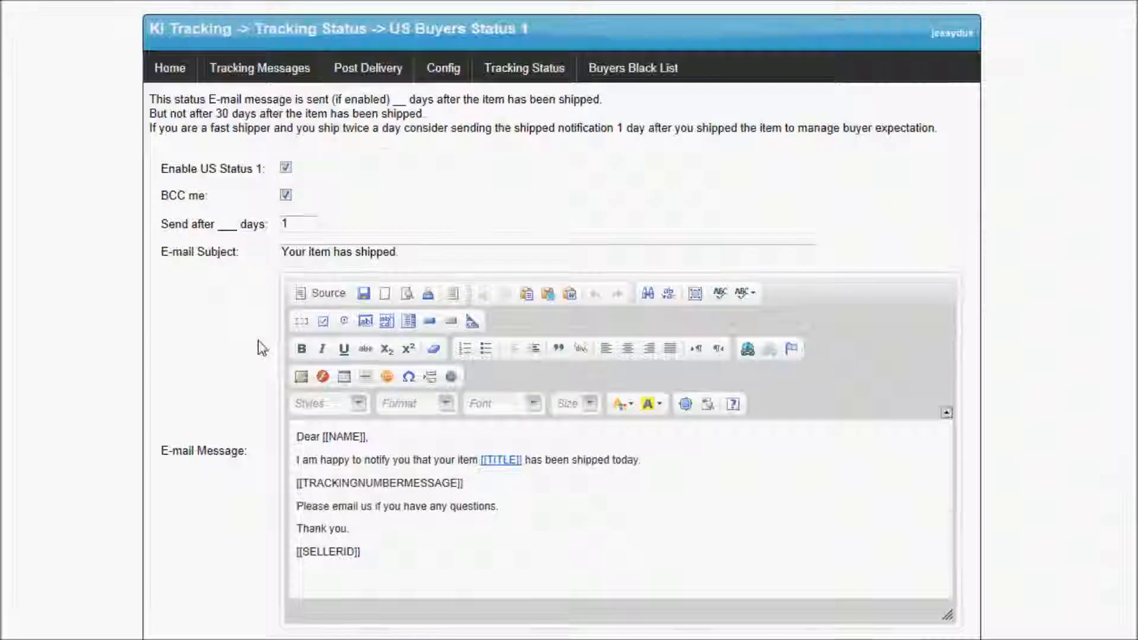
key(ctrl+a)
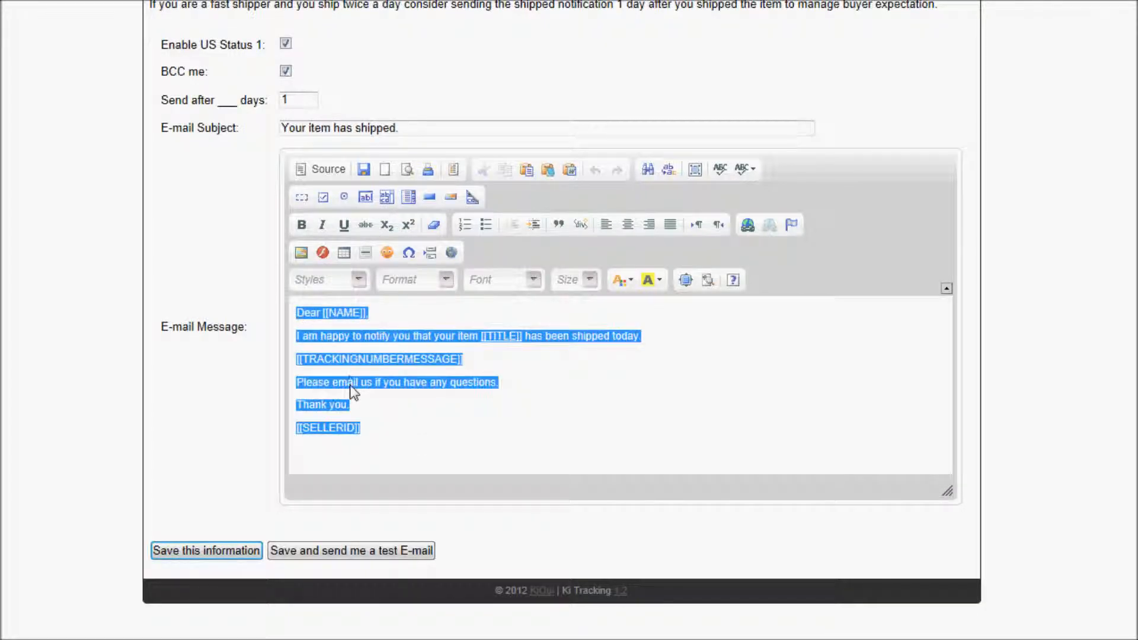
click(345, 336)
right_click(345, 336)
key(Escape)
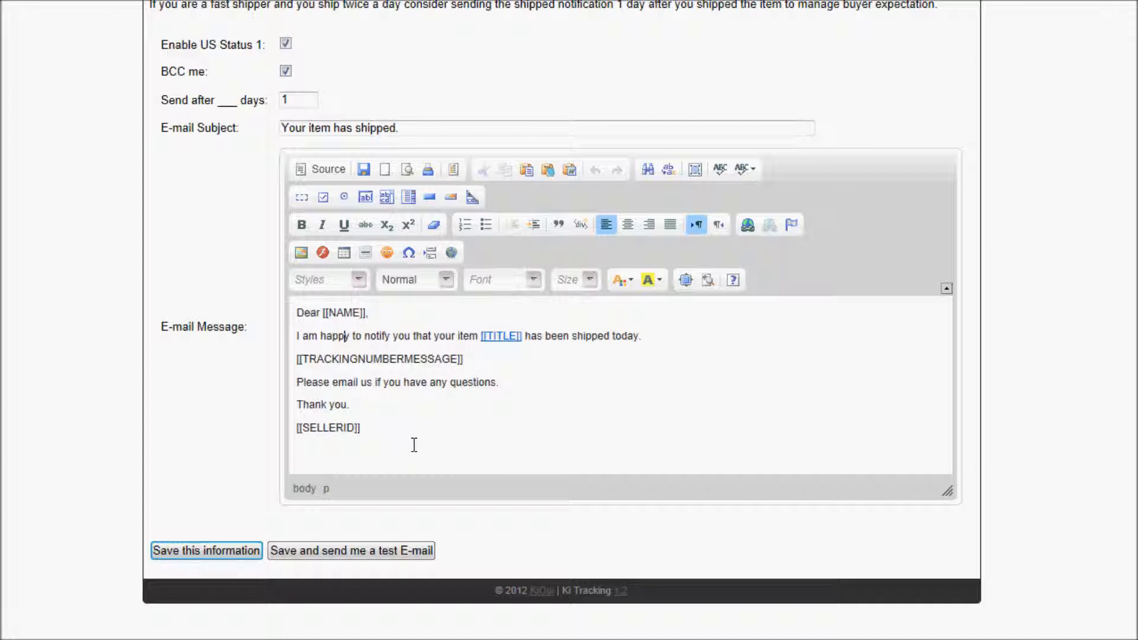
drag(297, 311, 381, 430)
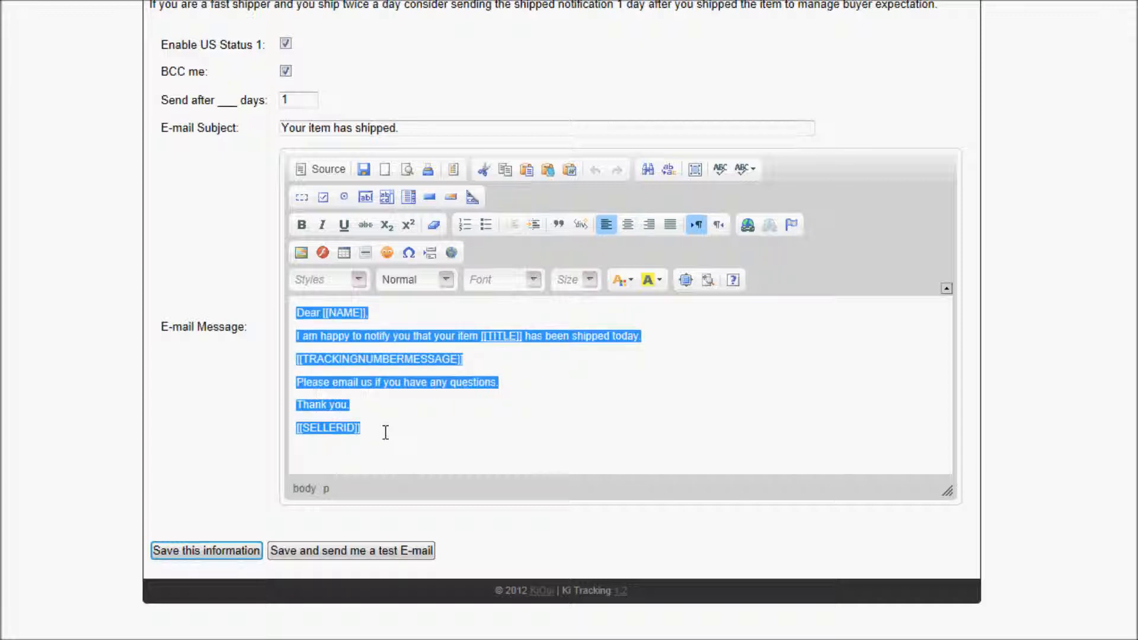
key(Delete)
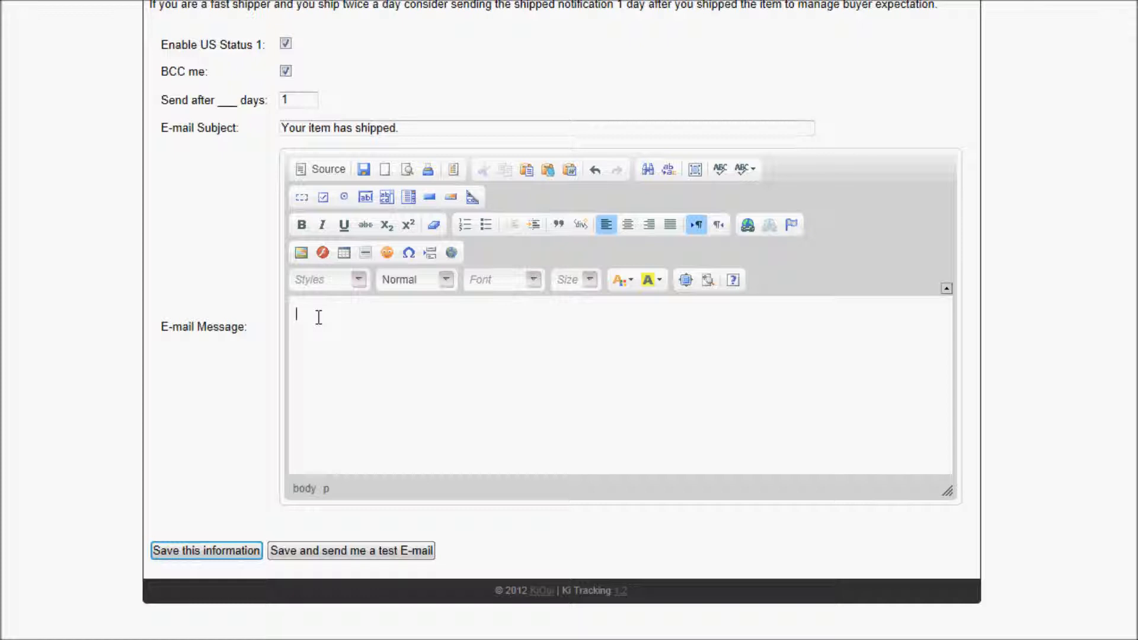
Insert a 4-row, 2-column table with no width and 0 cell spacing, padding and border.
click(344, 253)
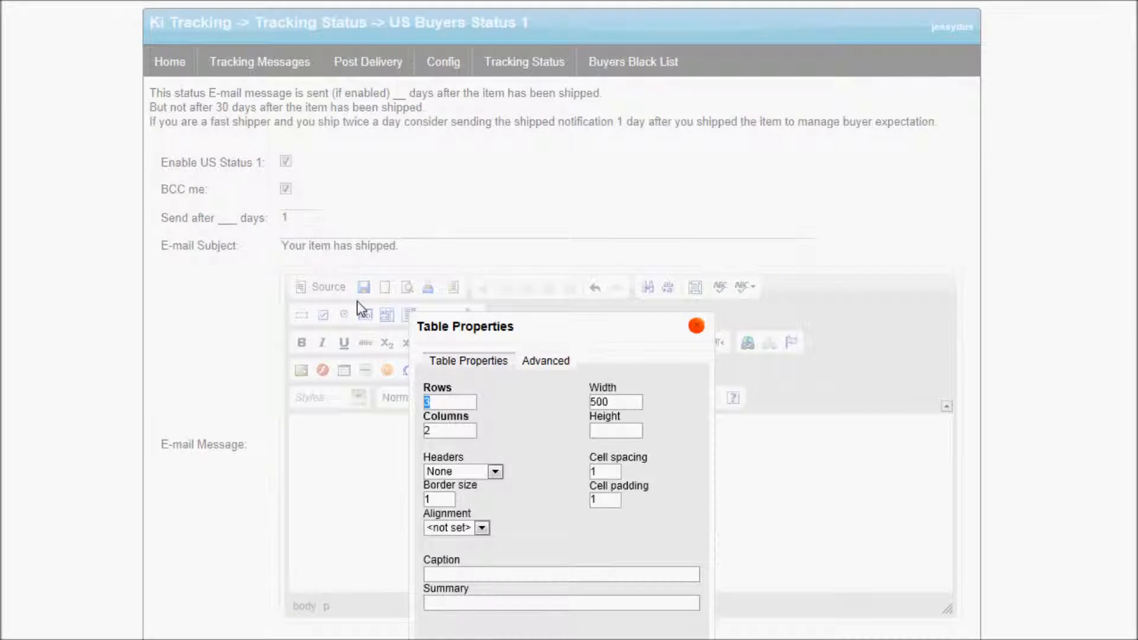
scroll(356, 299, down, 2)
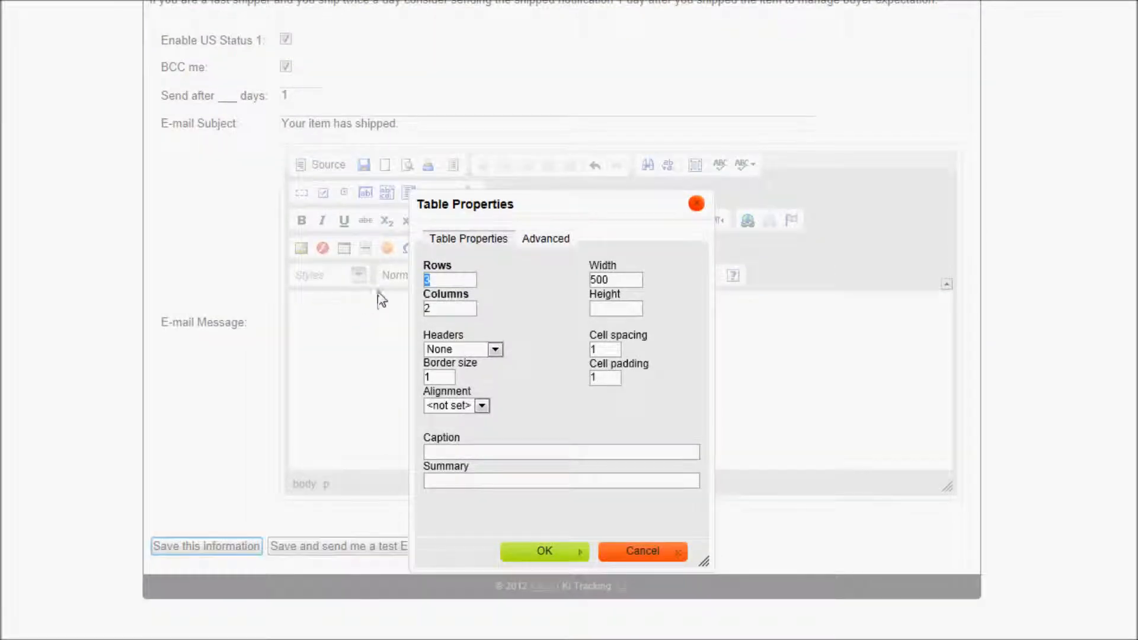
text(11)
double_click(451, 279)
text(4)
double_click(617, 280)
key(BackSpace)
double_click(597, 350)
text(0)
double_click(598, 378)
text(0)
double_click(450, 377)
text(0)
click(537, 551)
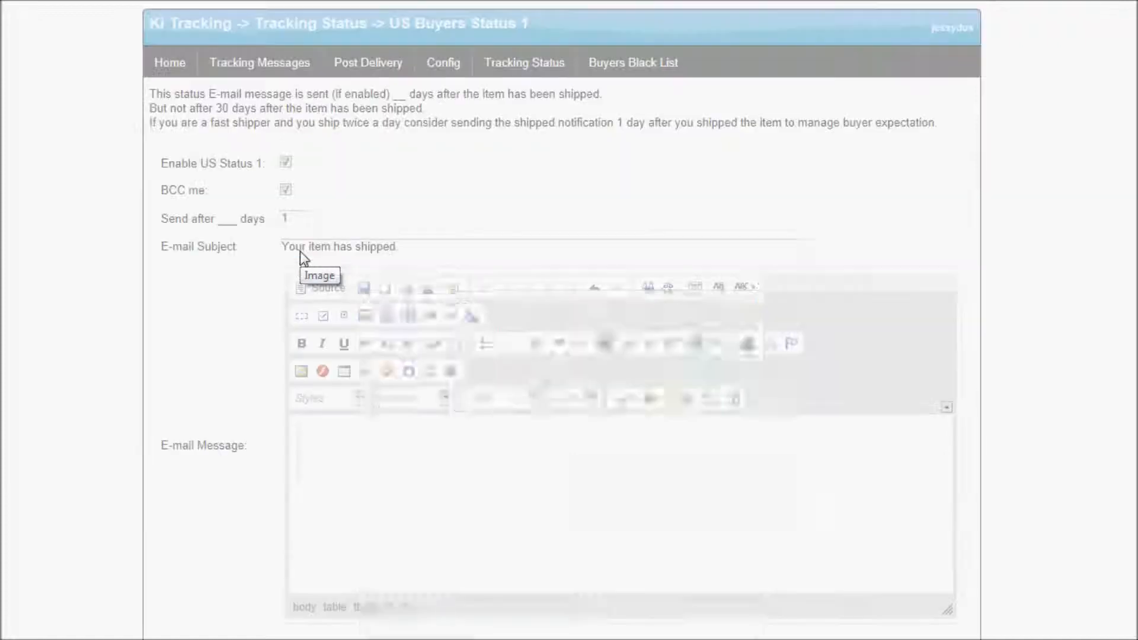
Insert the email-header.png banner from its URL in the notes with border 0.
click(301, 248)
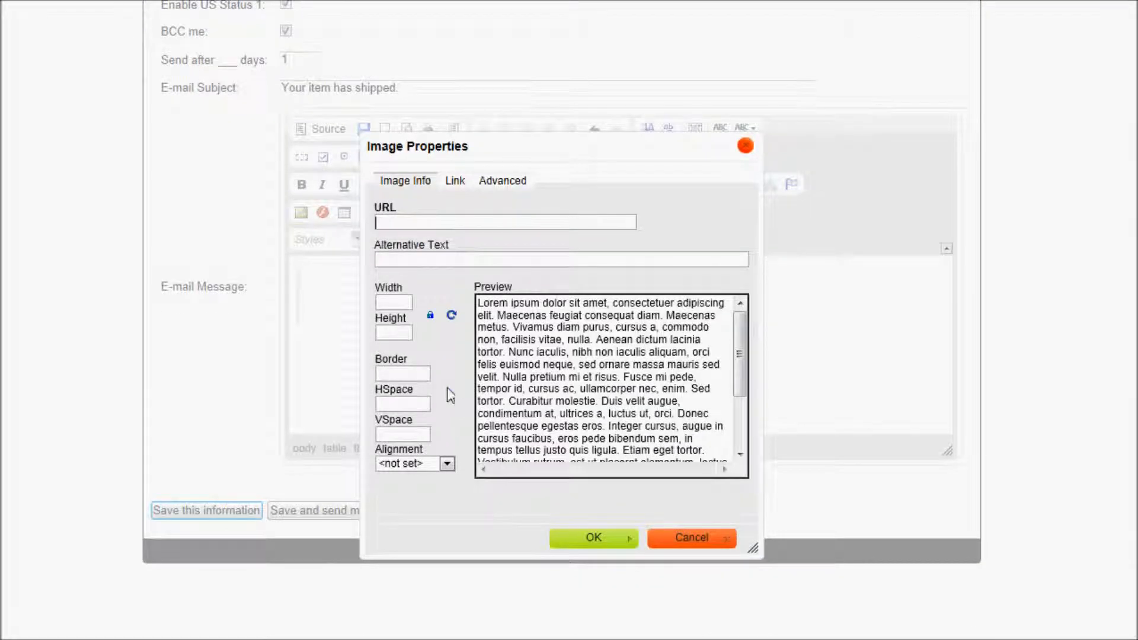
drag(1137, 123, 275, 100)
drag(756, 428, 210, 400)
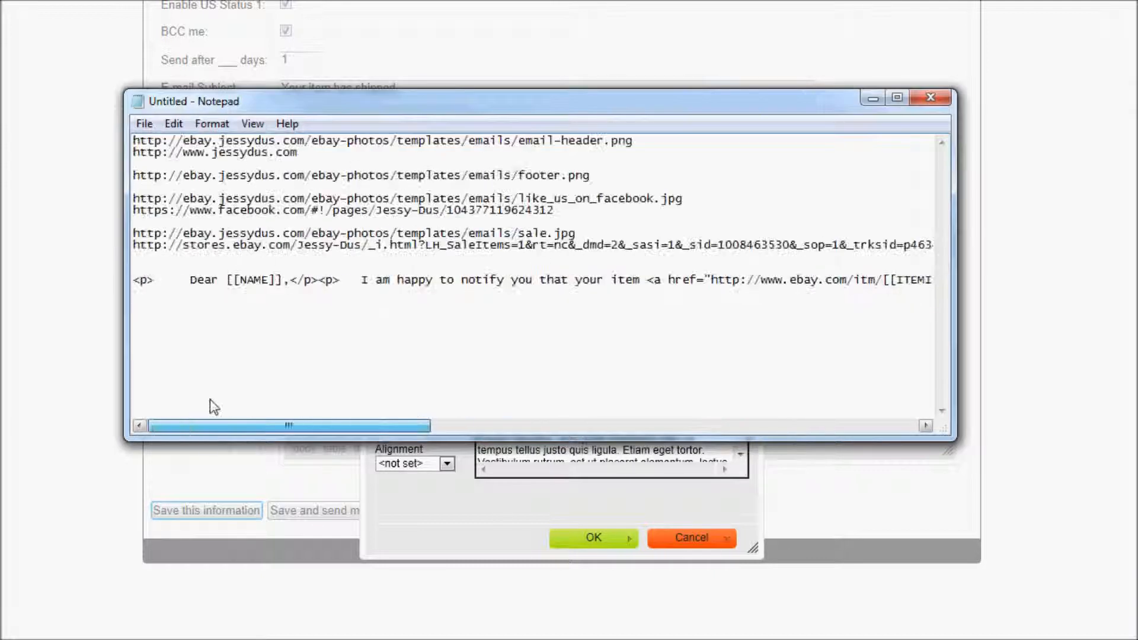
drag(633, 142, 116, 138)
right_click(162, 152)
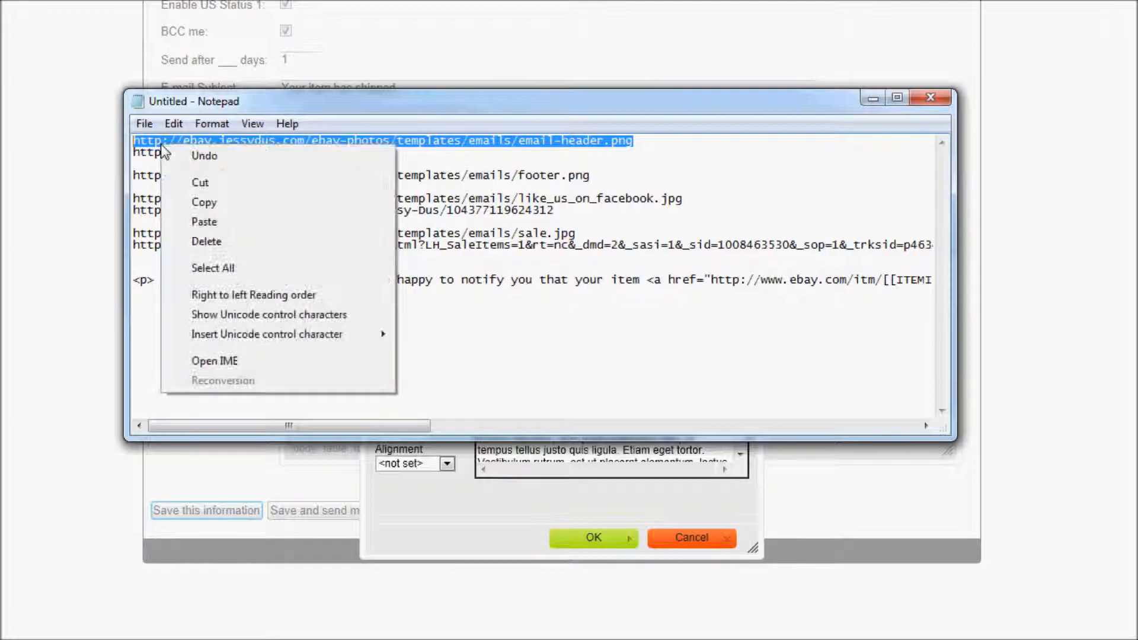
click(215, 201)
drag(265, 98, 1137, 208)
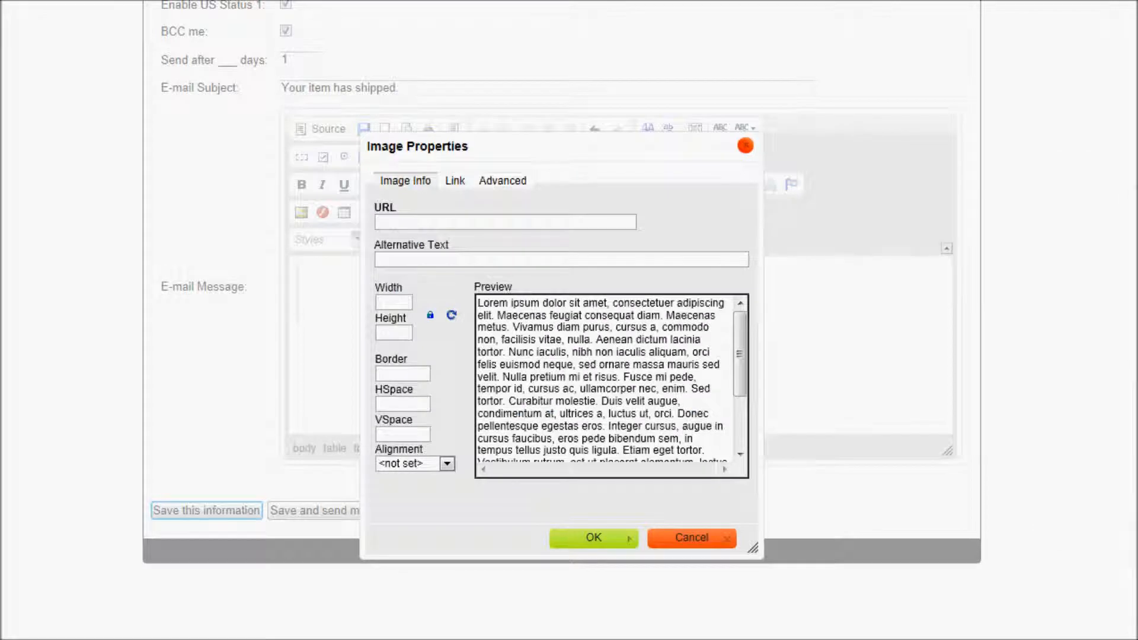
right_click(431, 220)
click(474, 297)
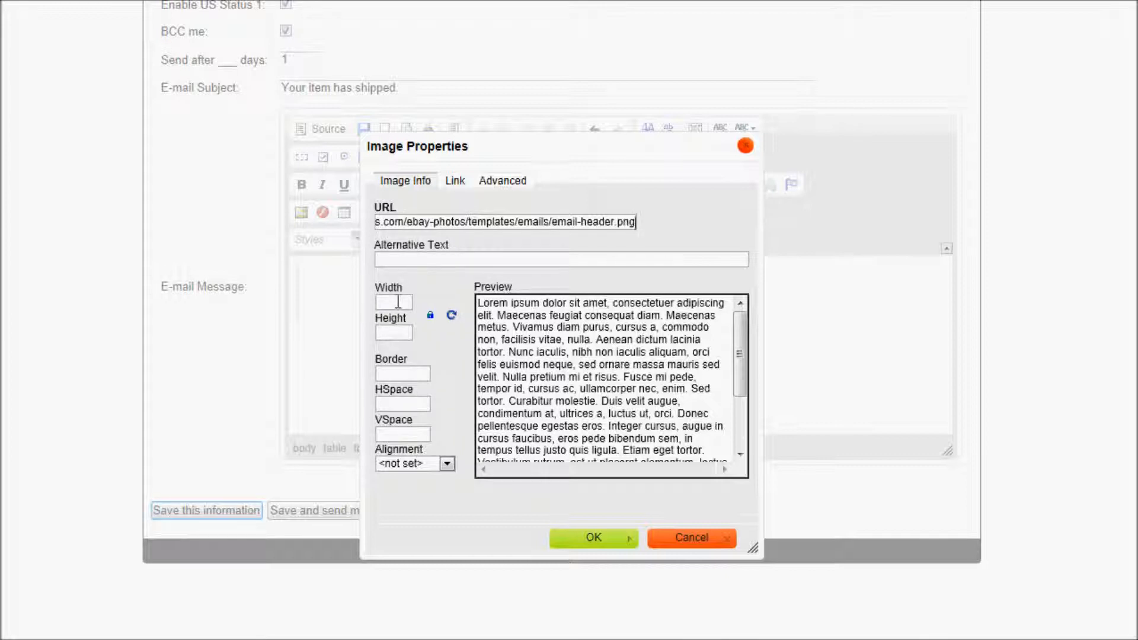
click(409, 373)
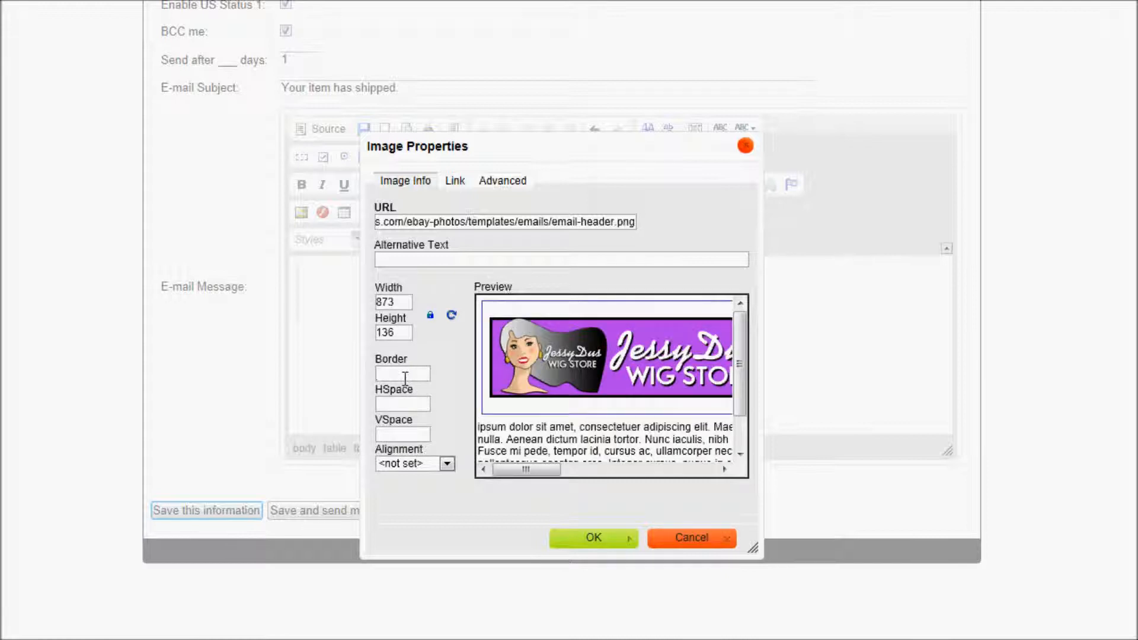
text(0)
click(602, 539)
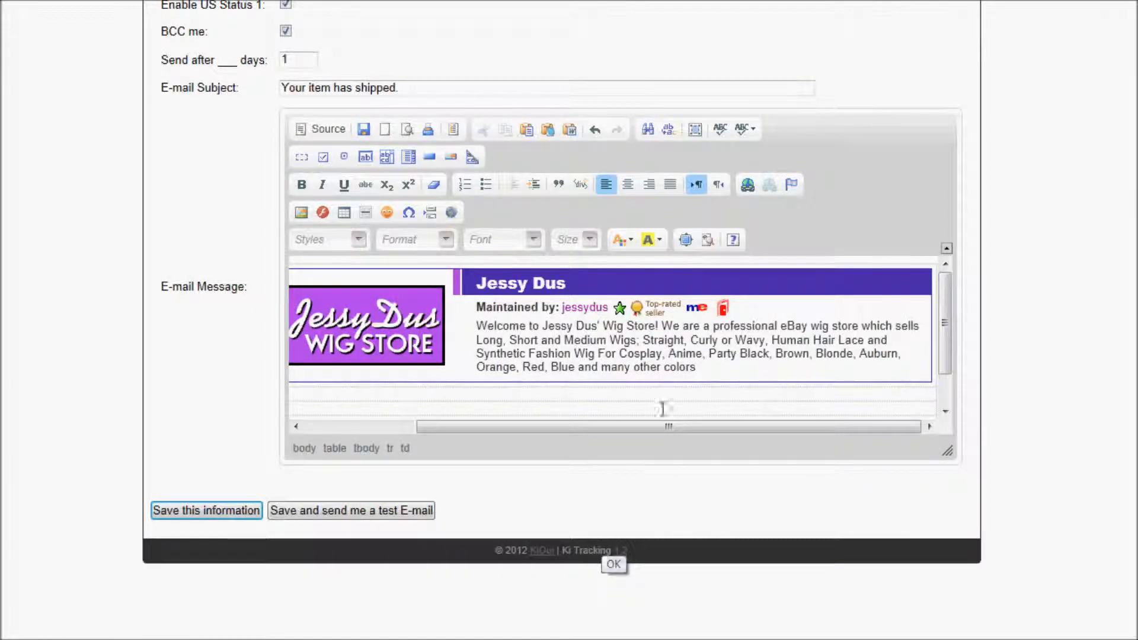
drag(674, 428, 624, 432)
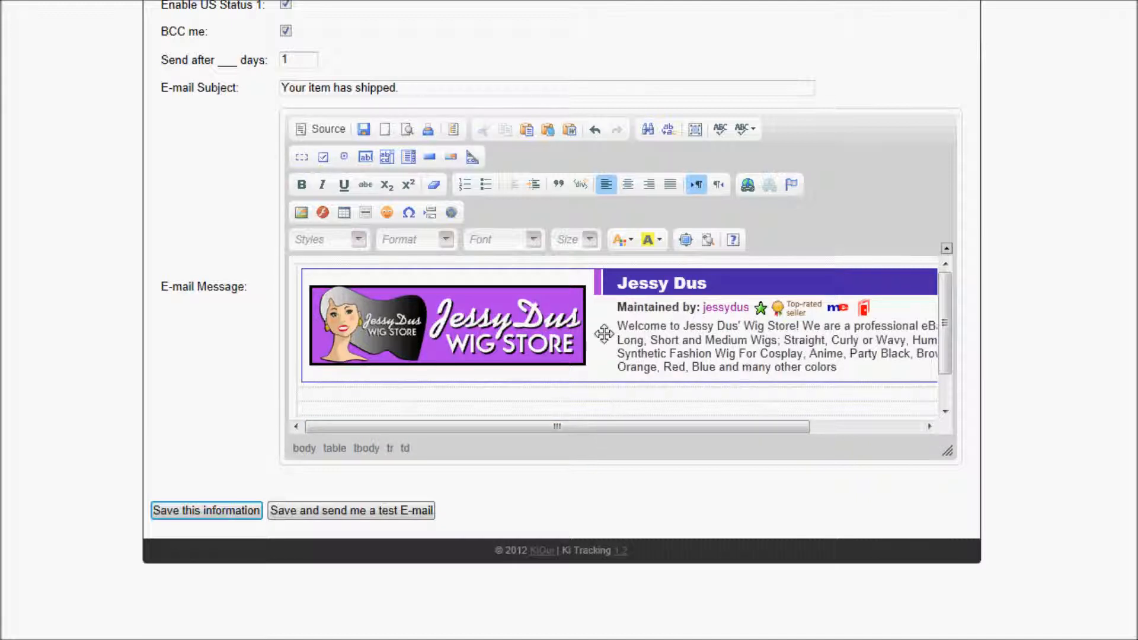
click(487, 315)
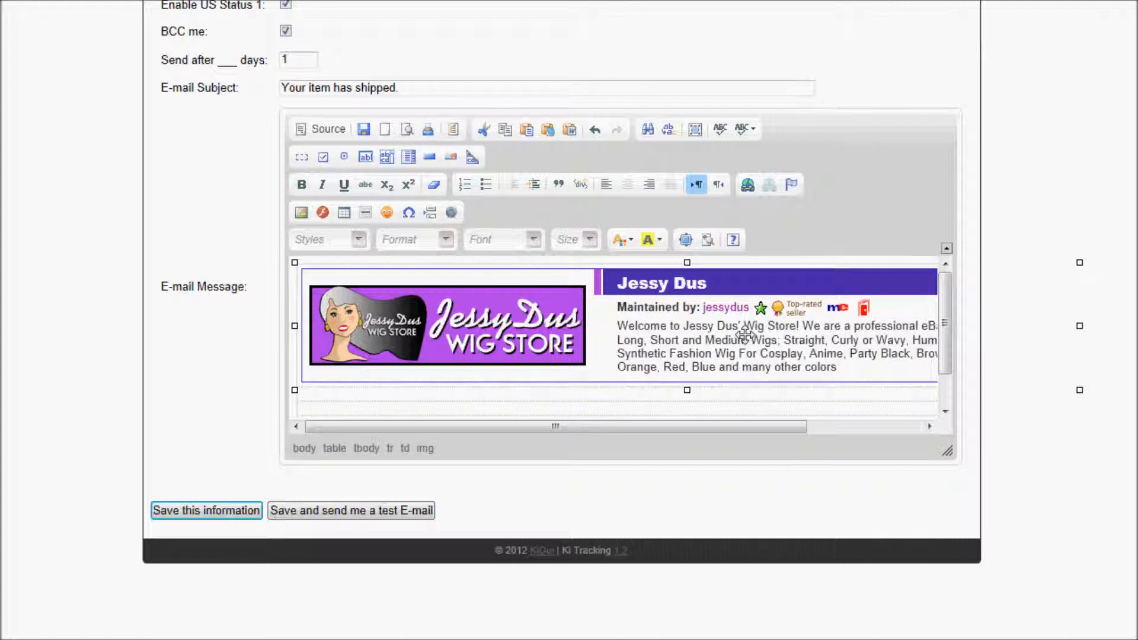
click(749, 189)
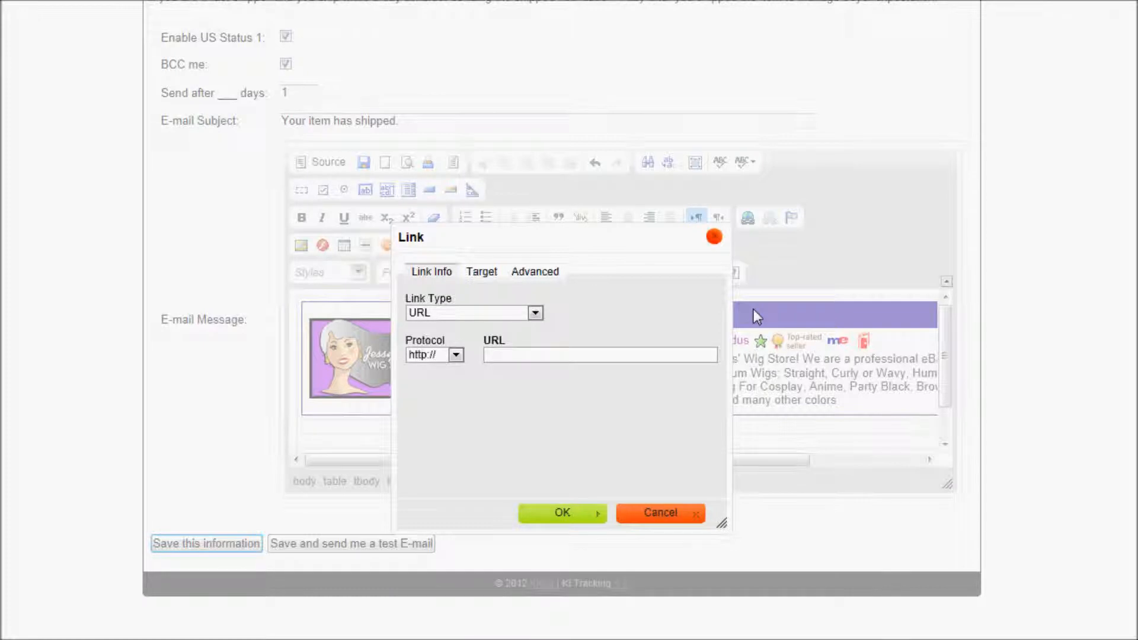
key(alt+Tab)
drag(373, 224, 205, 225)
right_click(233, 226)
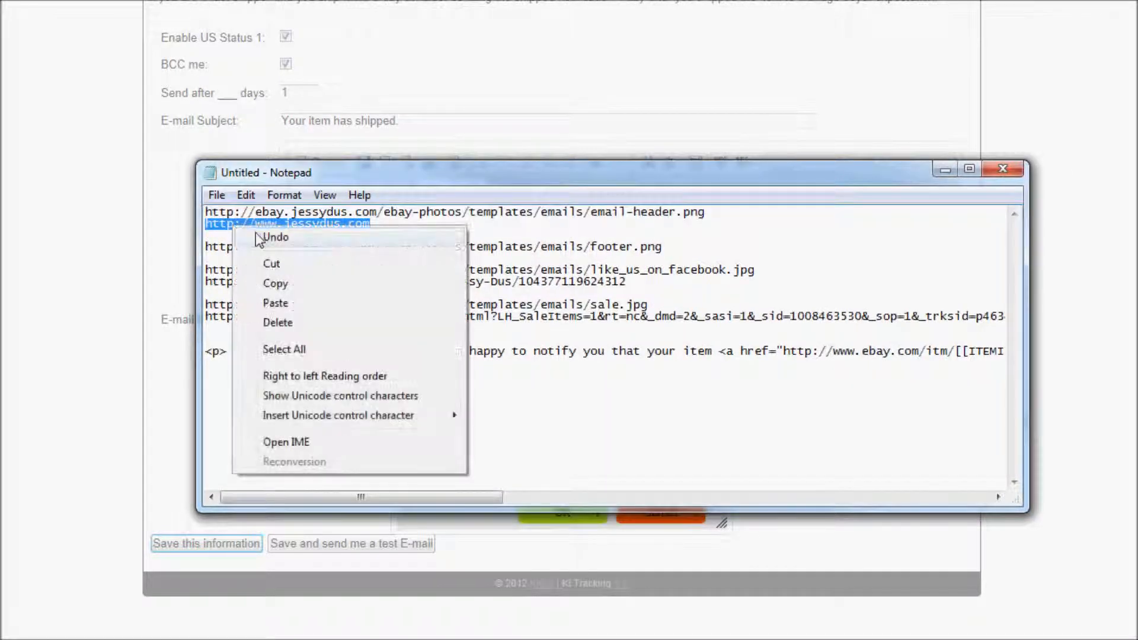
click(274, 283)
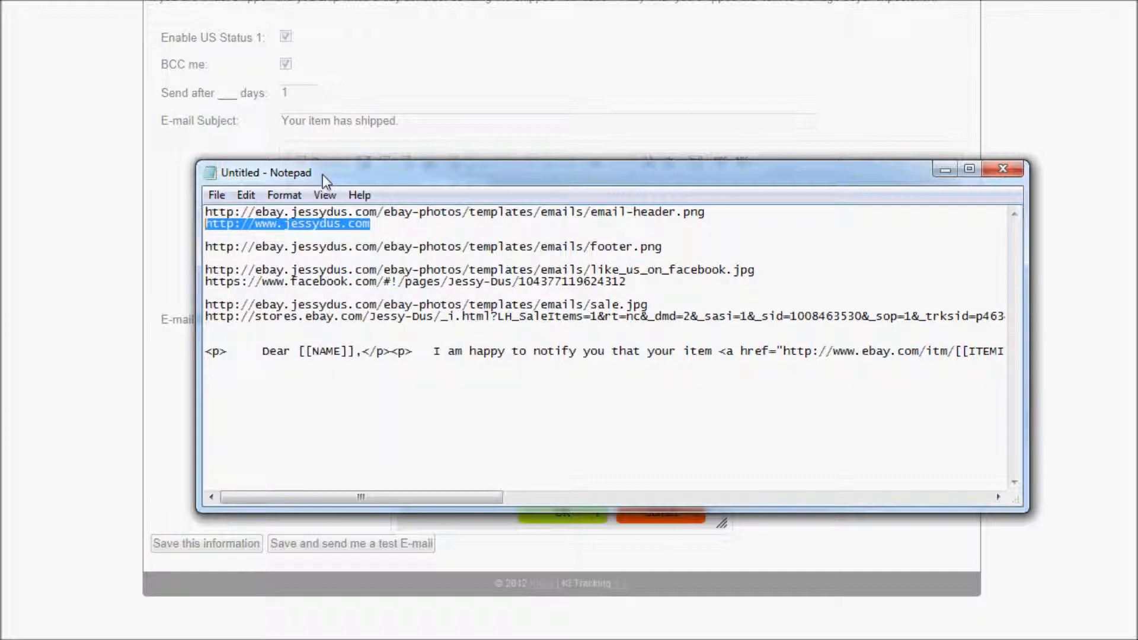
key(alt+Tab)
right_click(511, 358)
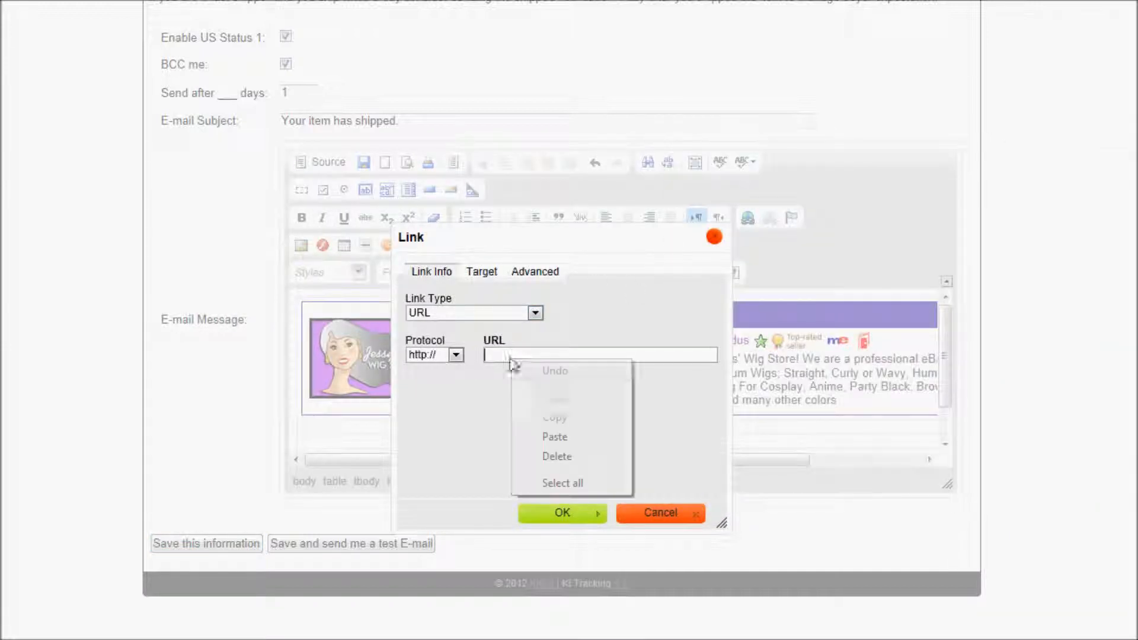
click(574, 437)
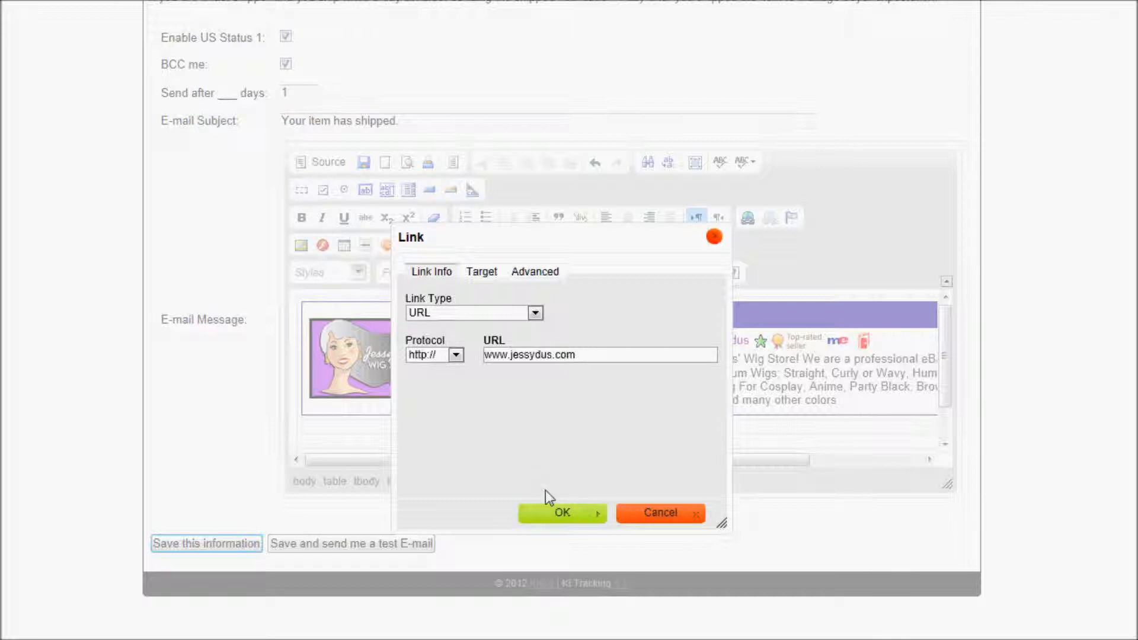
click(562, 514)
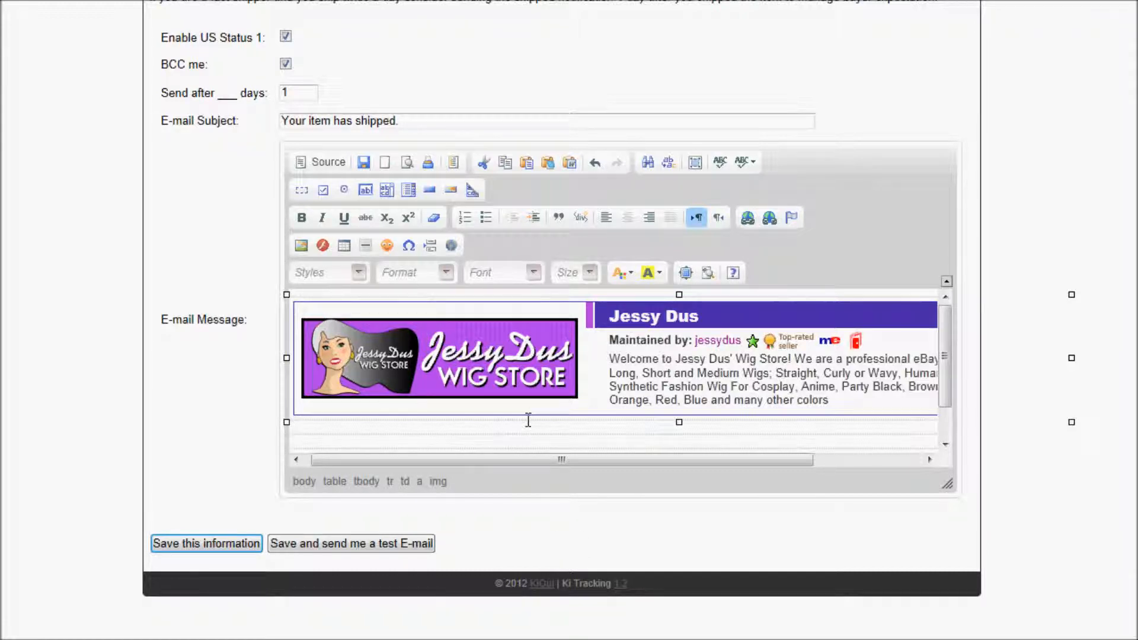
With the cursor below the header table, copy the footer.png image address from the notes.
scroll(522, 412, down, 1)
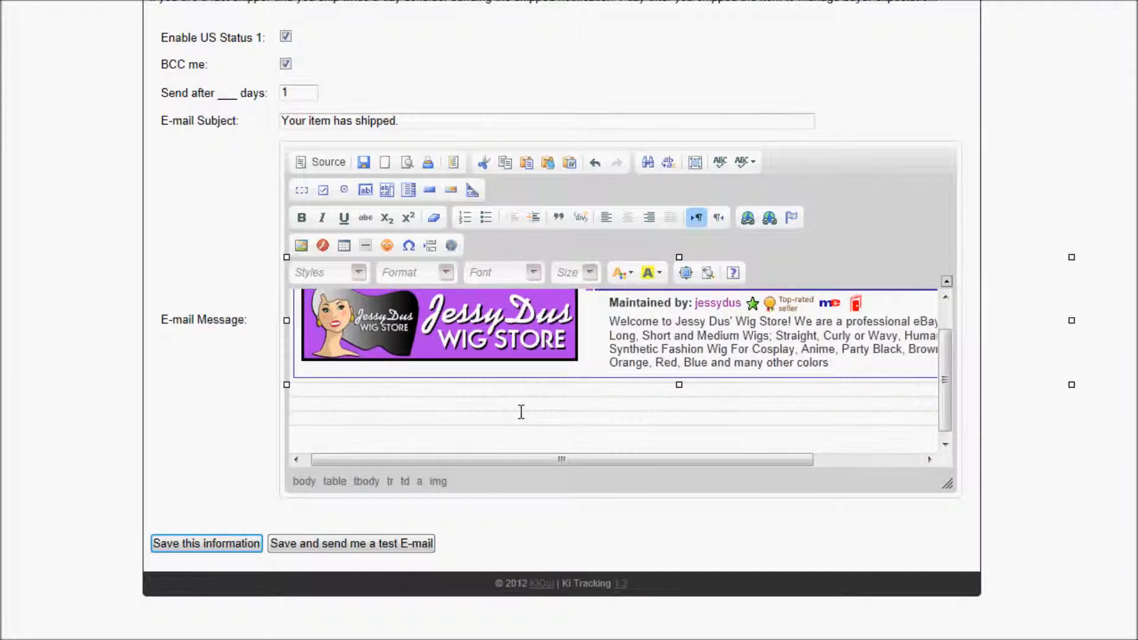
click(490, 419)
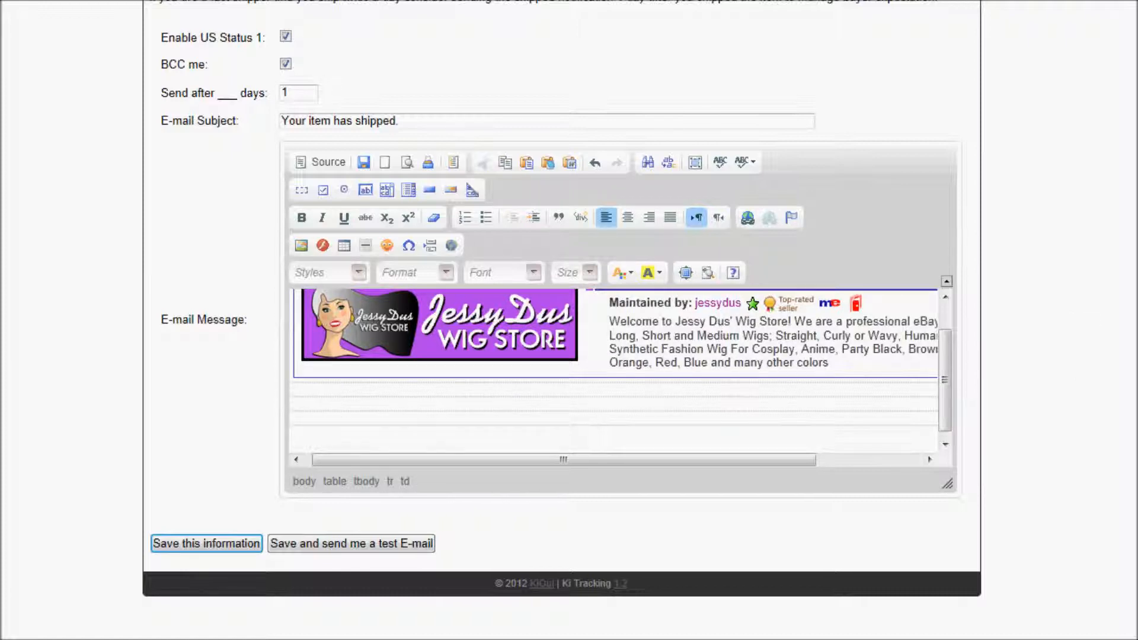
key(alt+Tab)
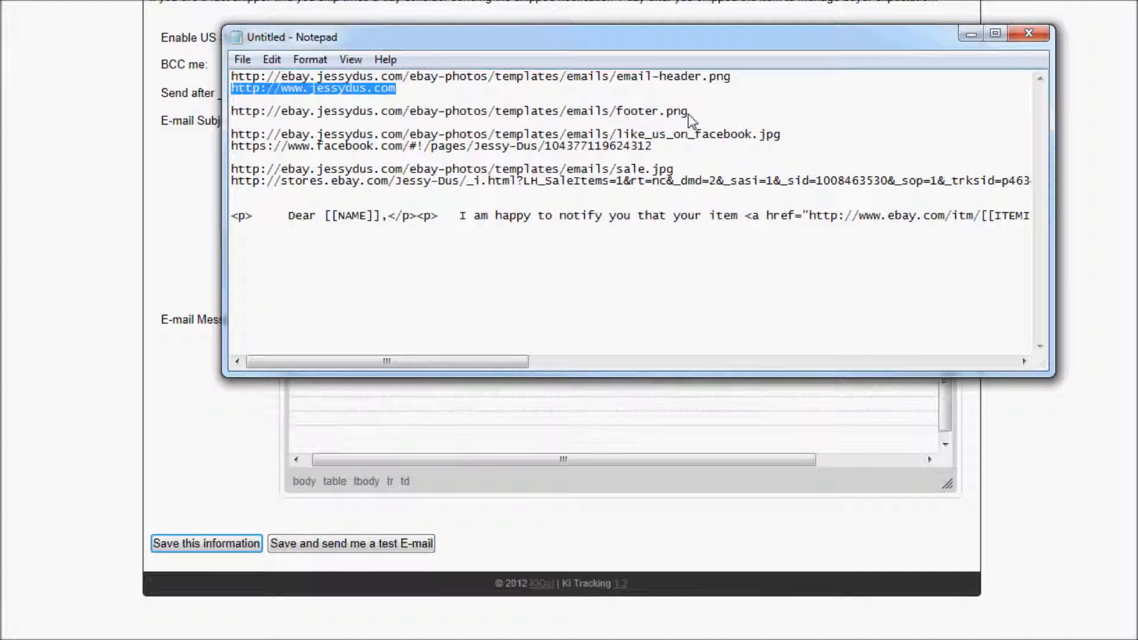
drag(689, 111, 232, 115)
right_click(248, 116)
click(294, 175)
drag(340, 40, 1137, 122)
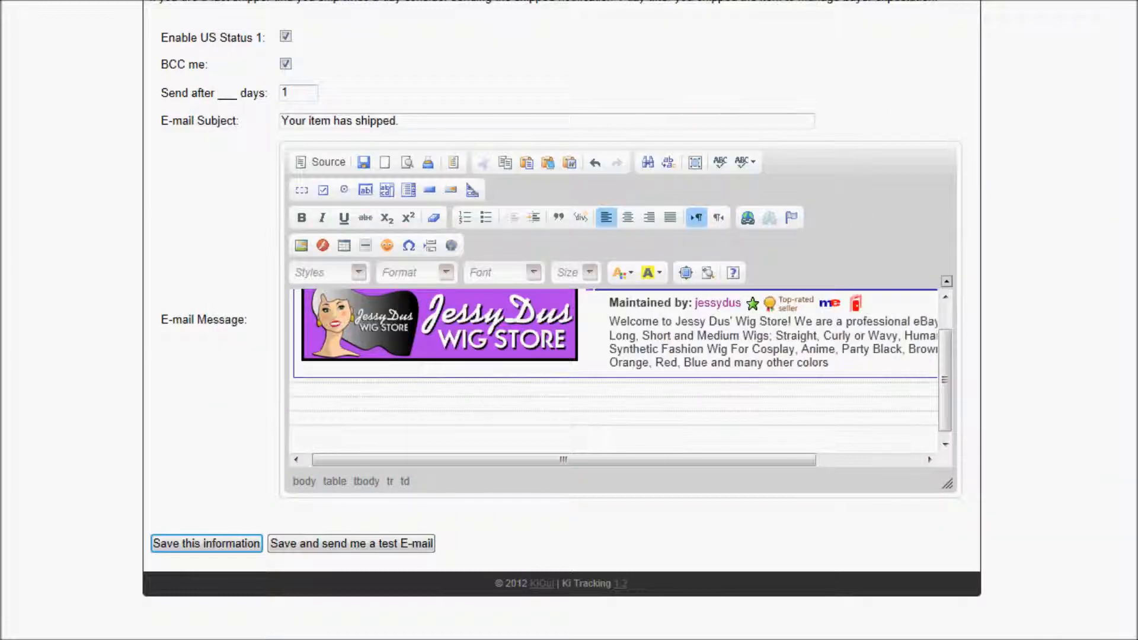
Insert footer.png in the empty row below the header with no border.
click(317, 420)
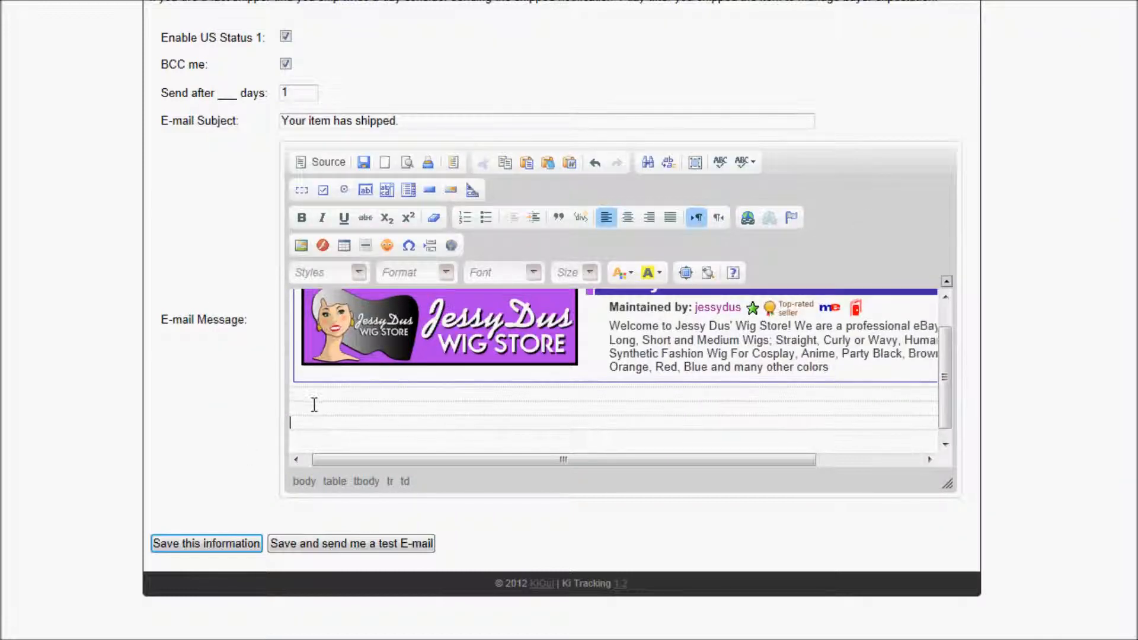
click(301, 246)
right_click(445, 381)
click(486, 457)
click(401, 531)
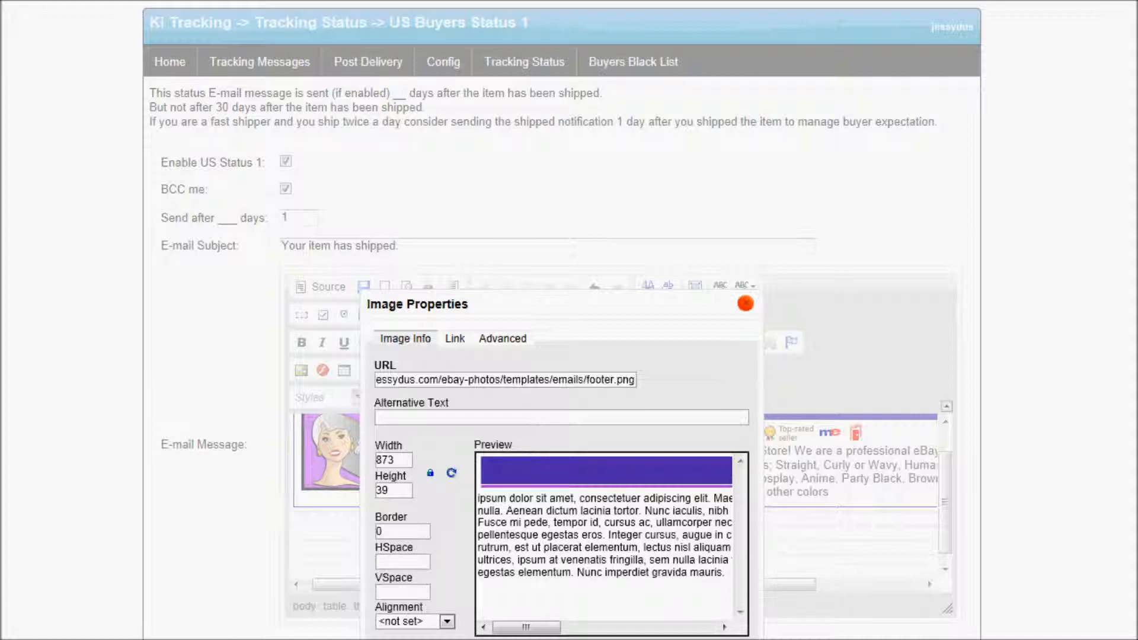
key(Return)
drag(631, 585, 456, 598)
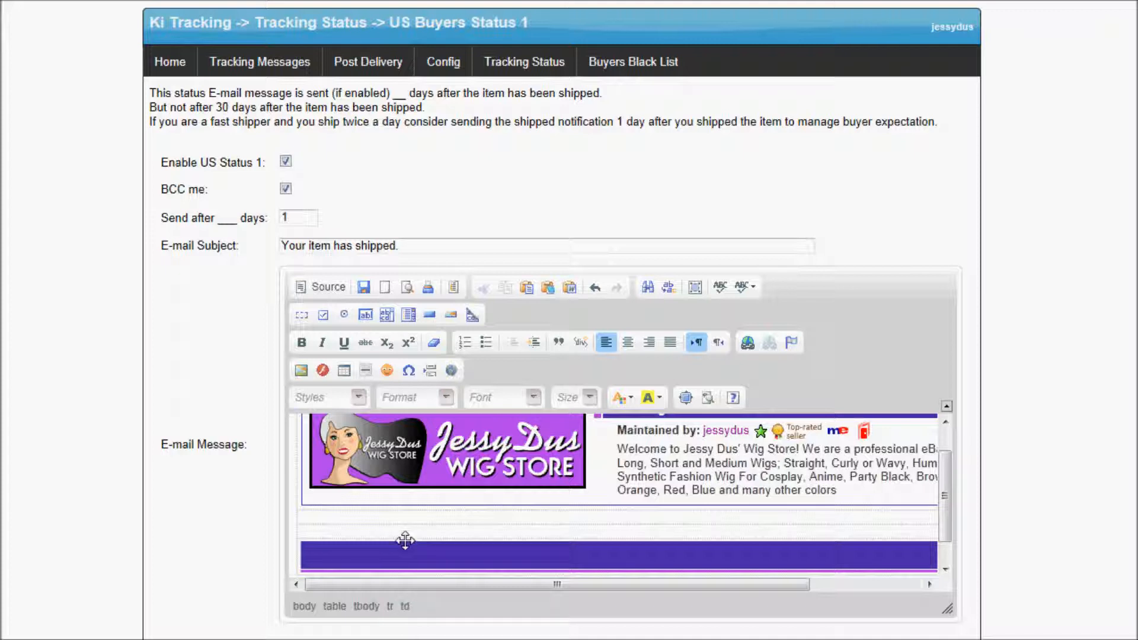
Insert a table with no width and 0 border, cell spacing and cell padding.
click(344, 515)
click(343, 370)
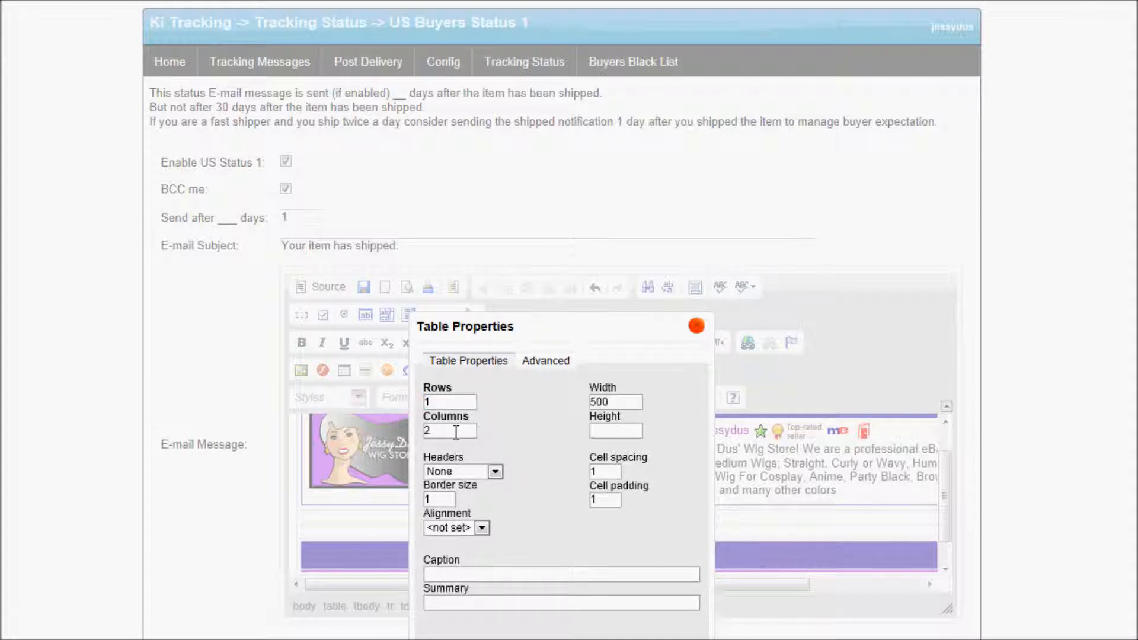
drag(616, 402, 558, 394)
key(BackSpace)
drag(619, 471, 578, 497)
text(00)
drag(457, 501, 426, 499)
text(0)
click(620, 639)
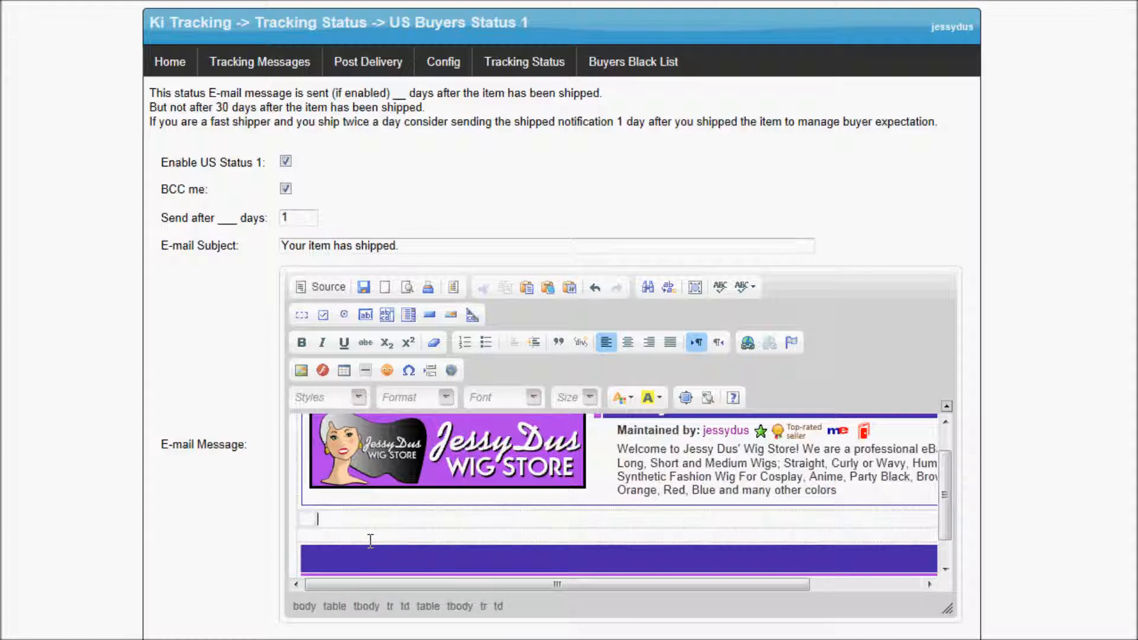
Type the placeholder 'this is where my text goes' in the table's second cell.
double_click(320, 520)
click(325, 520)
click(329, 519)
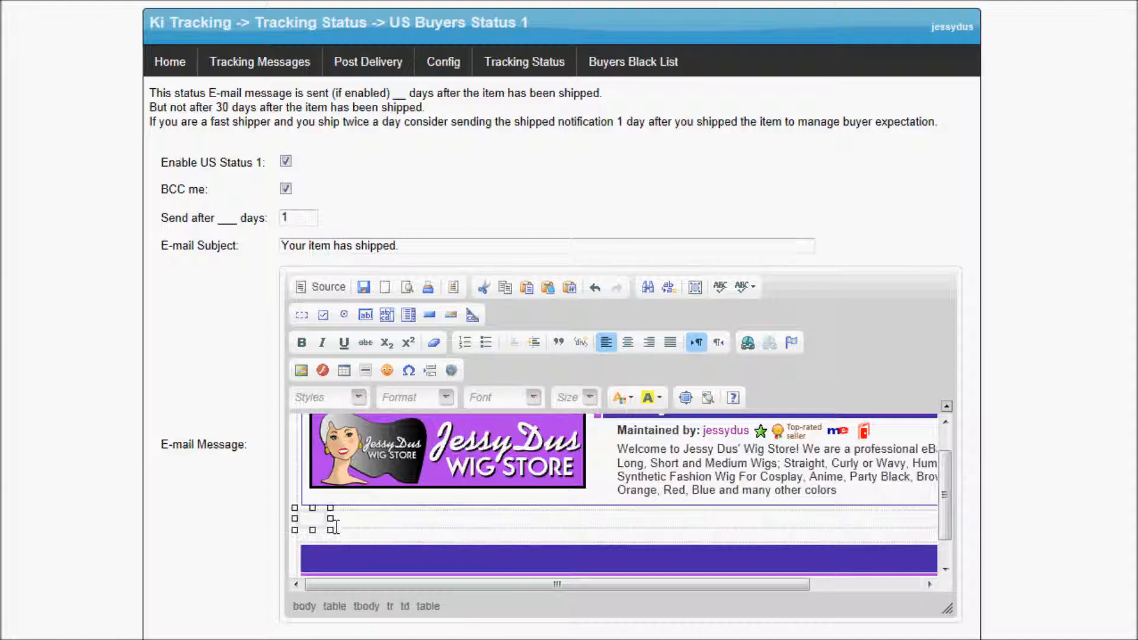
click(319, 521)
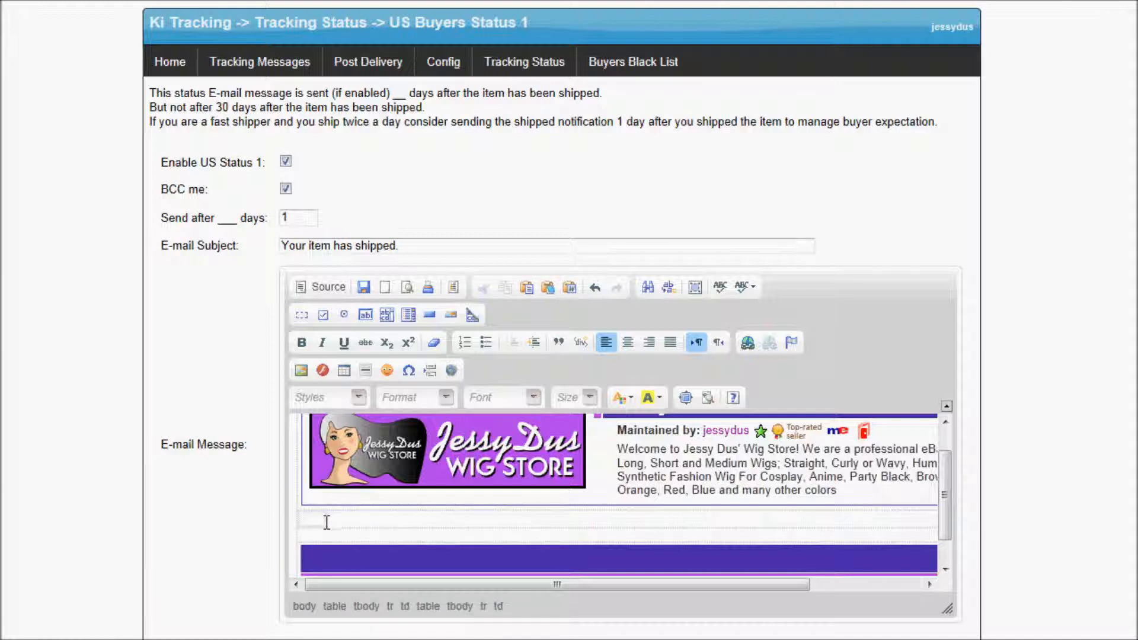
click(330, 521)
click(364, 519)
double_click(343, 520)
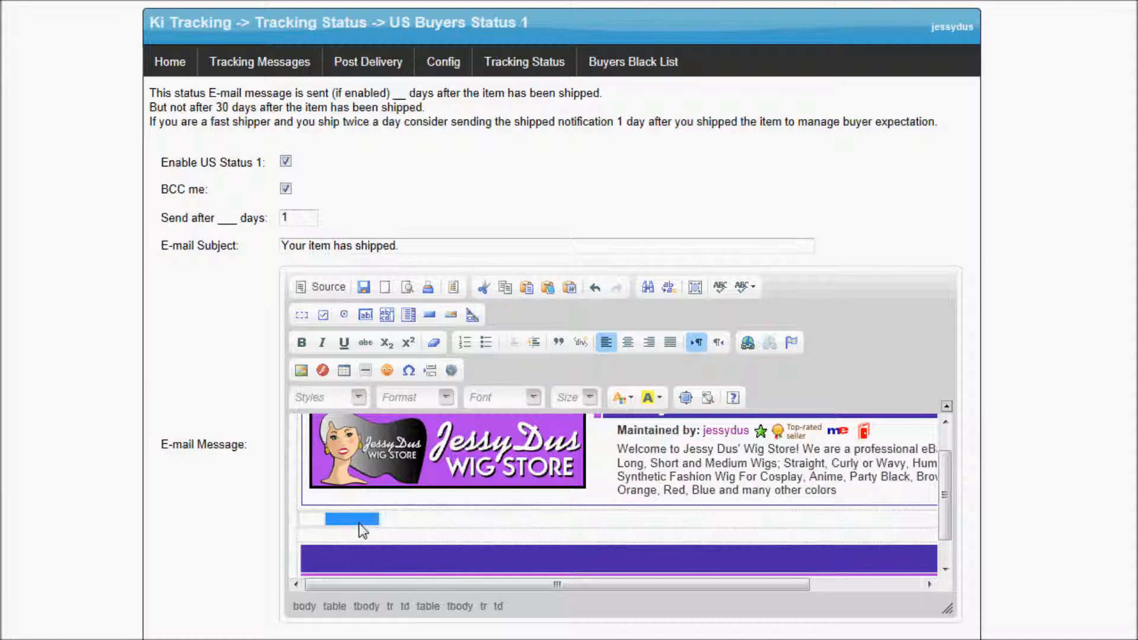
text(this is where my text goes)
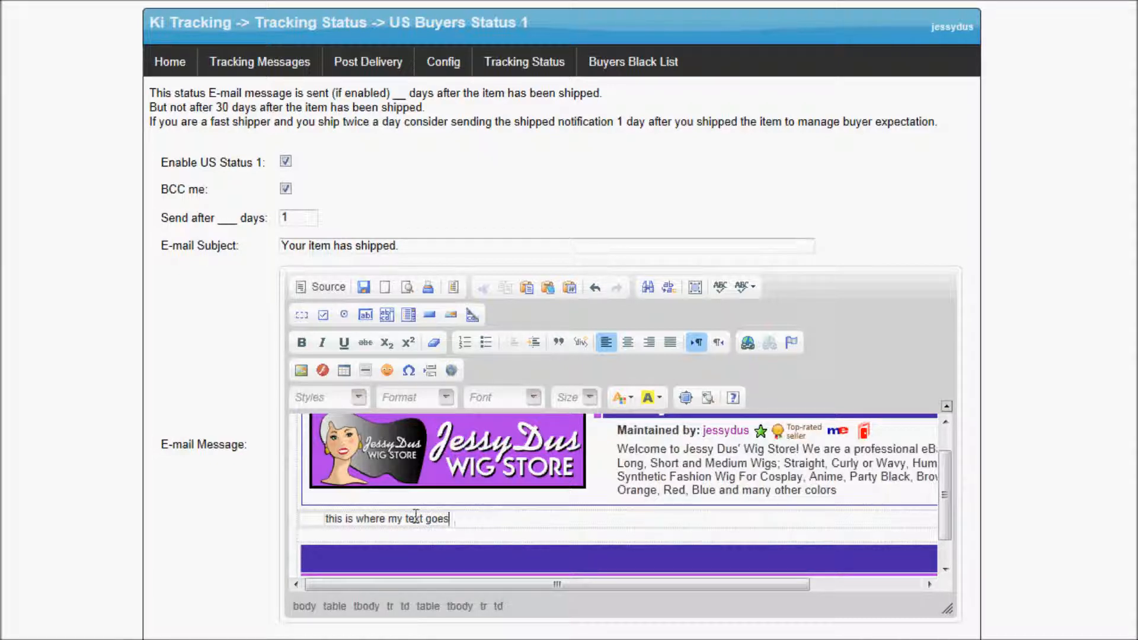
Switch to HTML source view and select the placeholder text.
click(329, 288)
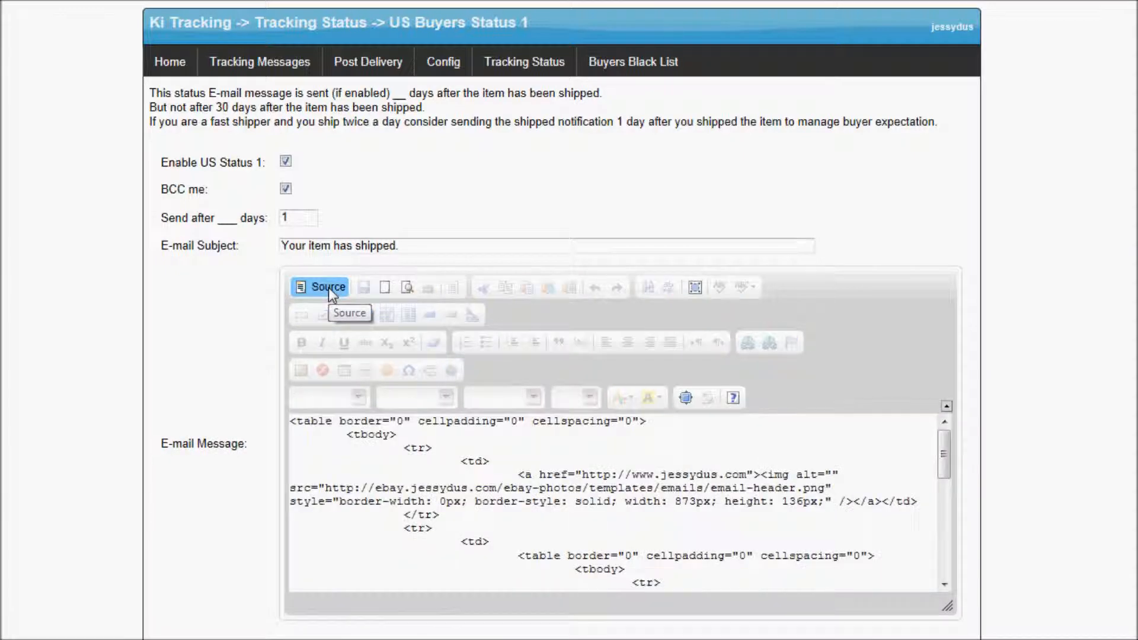
click(347, 487)
scroll(350, 481, down, 1)
scroll(353, 475, down, 2)
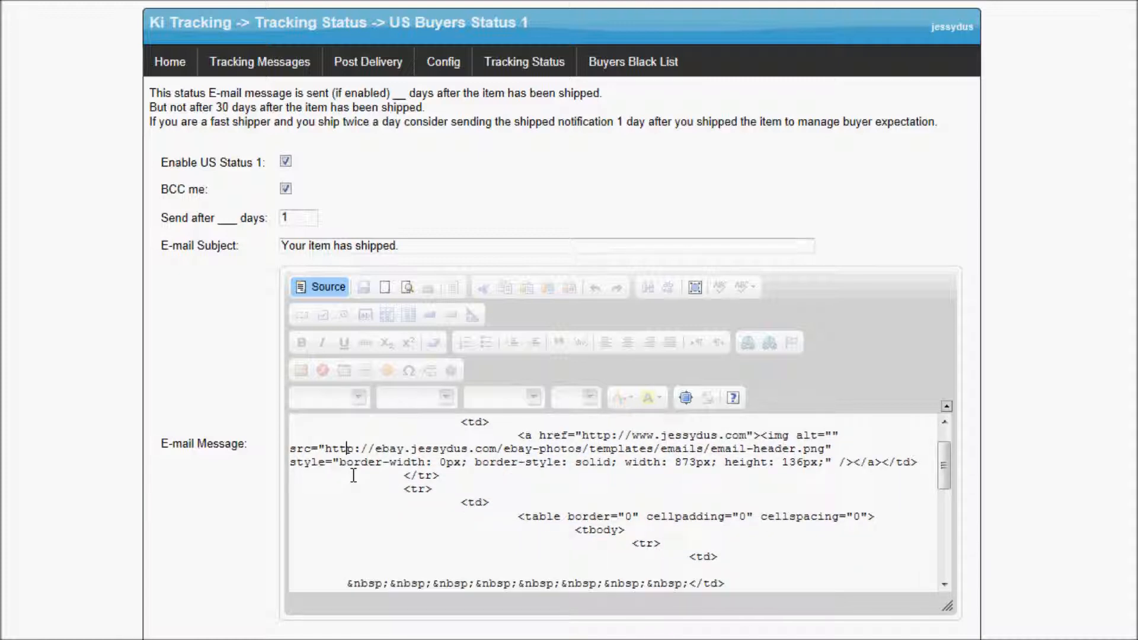
scroll(353, 476, down, 1)
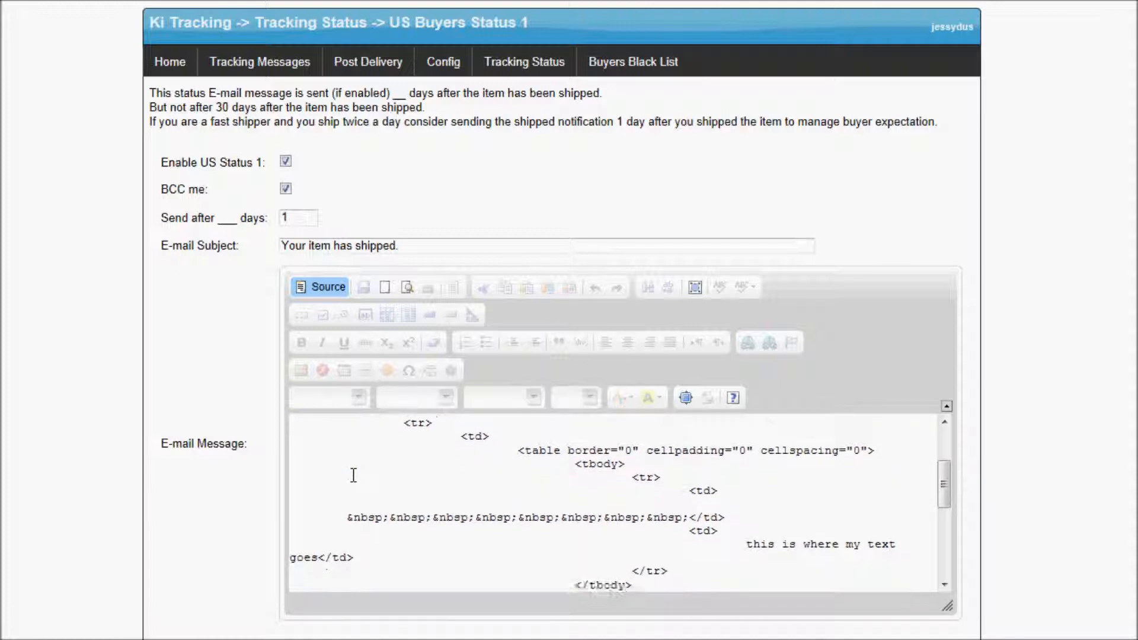
drag(745, 544, 769, 545)
drag(895, 544, 746, 545)
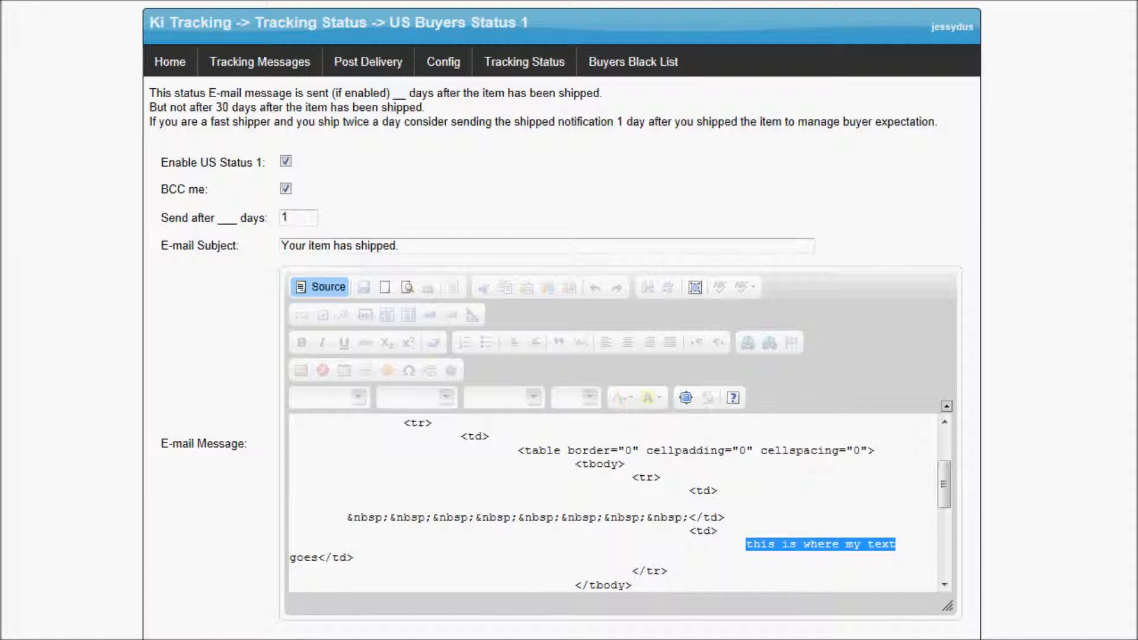
Replace the placeholder with the prepared message HTML copied from the notes.
drag(1137, 78, 306, 70)
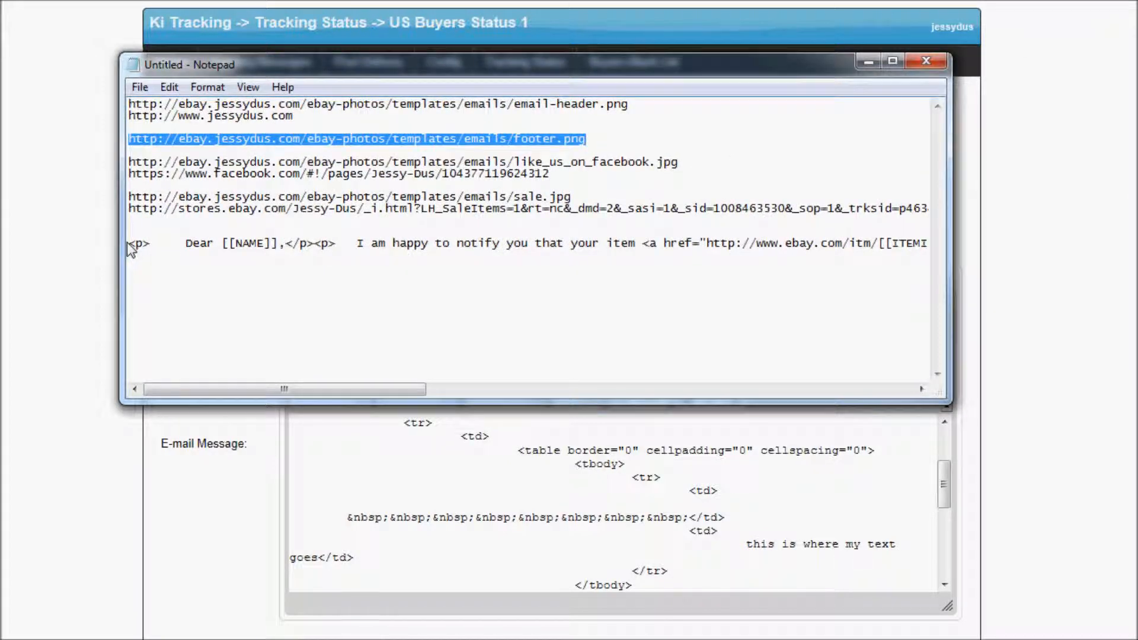
drag(127, 243, 962, 249)
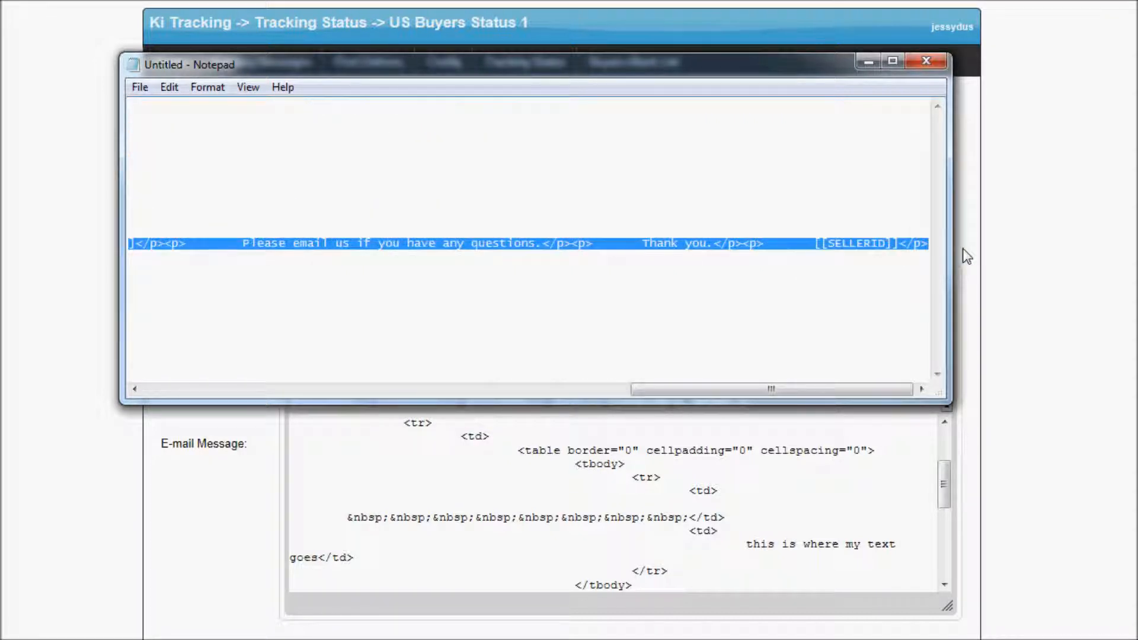
right_click(880, 244)
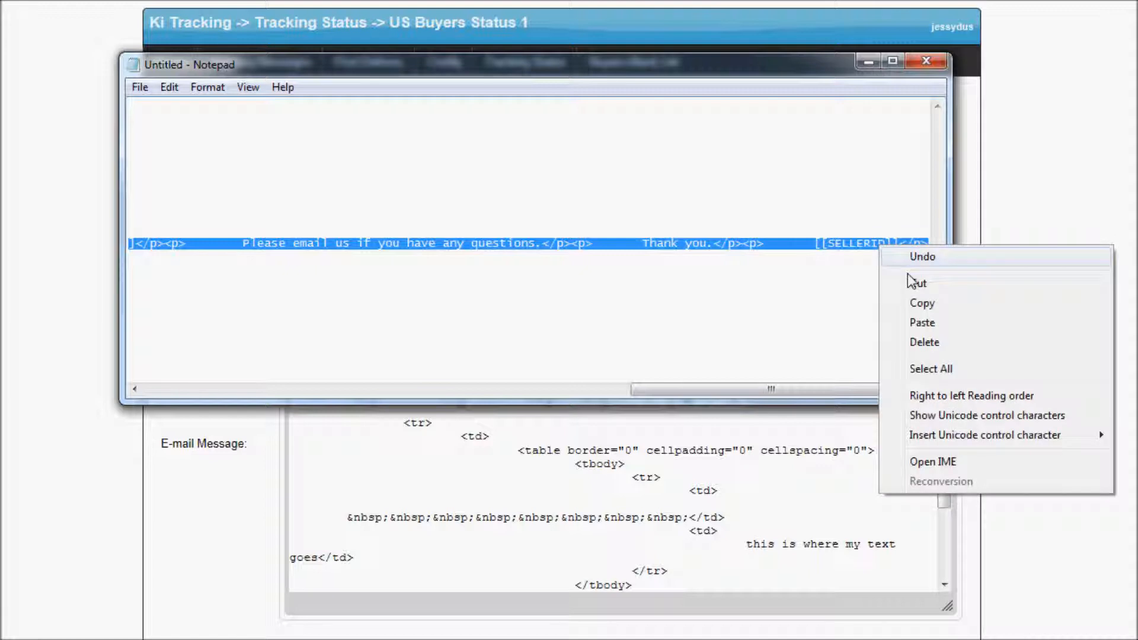
click(929, 306)
click(747, 517)
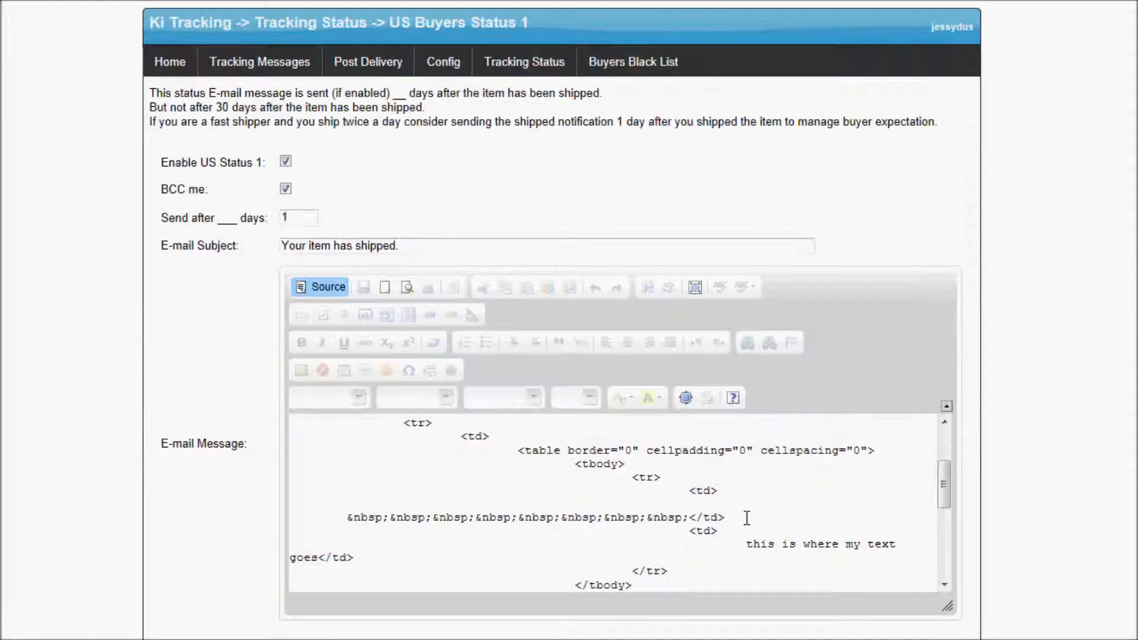
drag(748, 544, 307, 557)
right_click(307, 557)
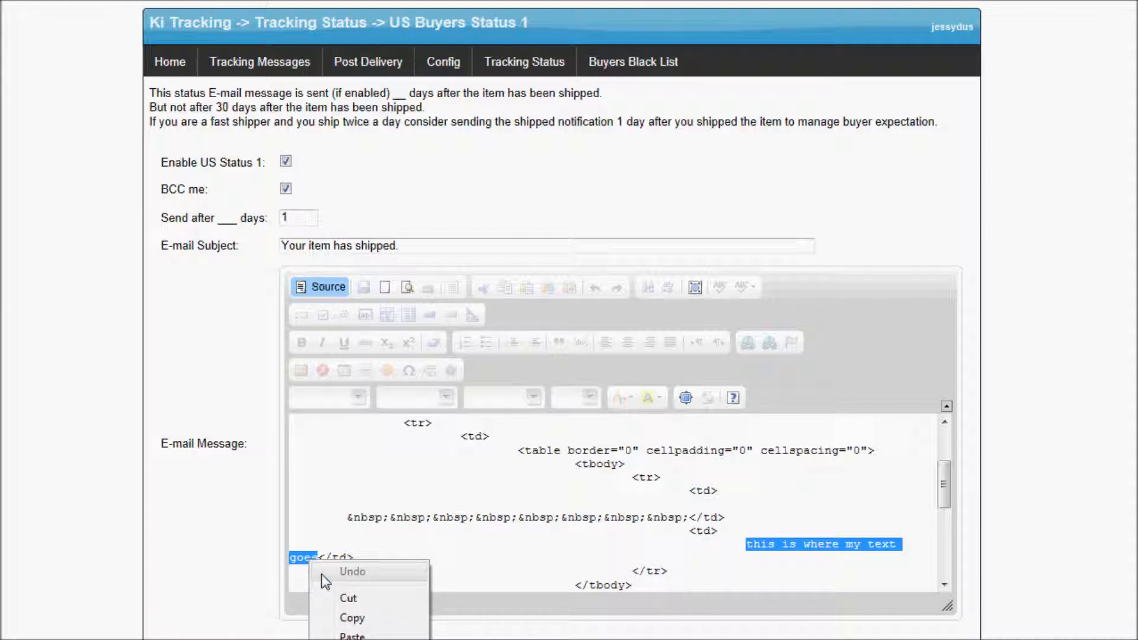
click(356, 636)
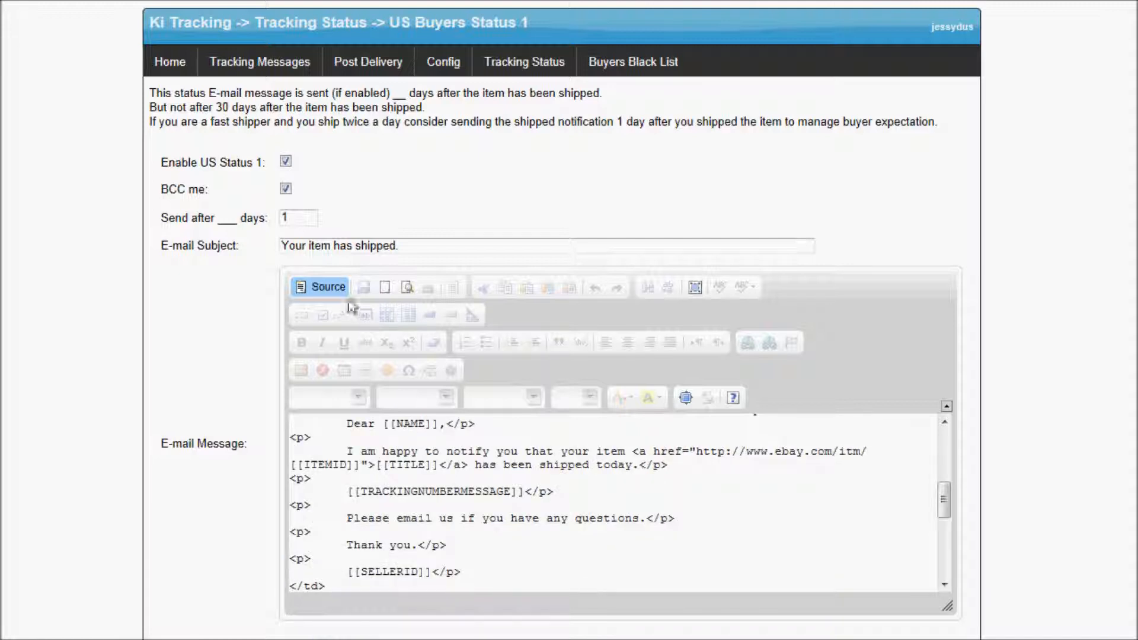
Leave source mode and review the shipping-notice text from 'Dear [[NAME]],' to '[[SELLERID]]'.
click(321, 287)
scroll(460, 446, down, 3)
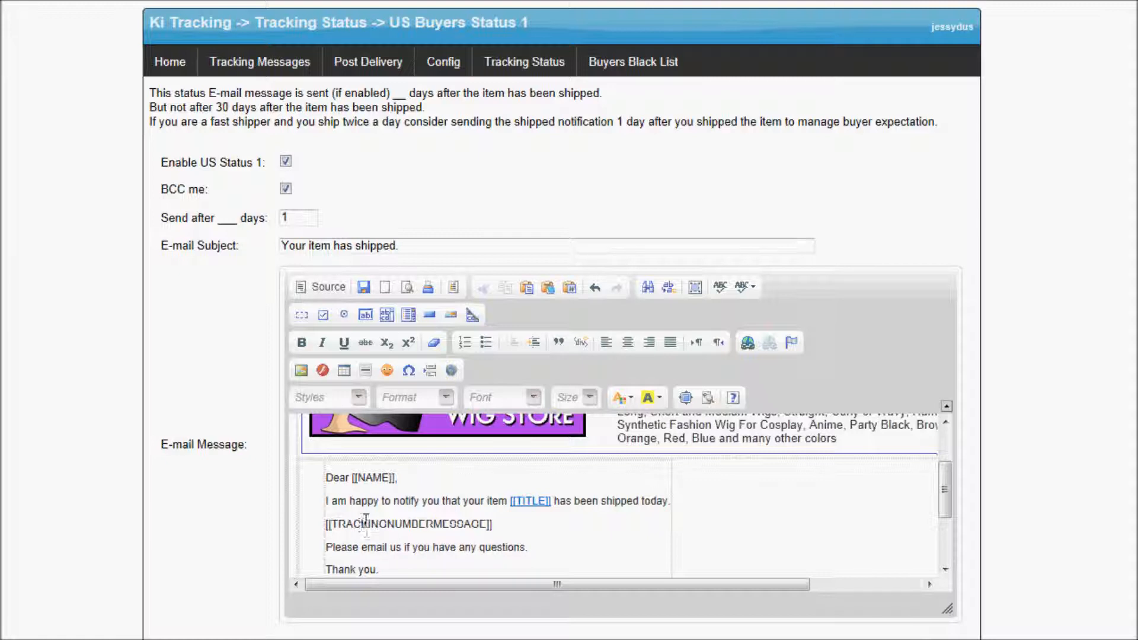
scroll(366, 521, down, 2)
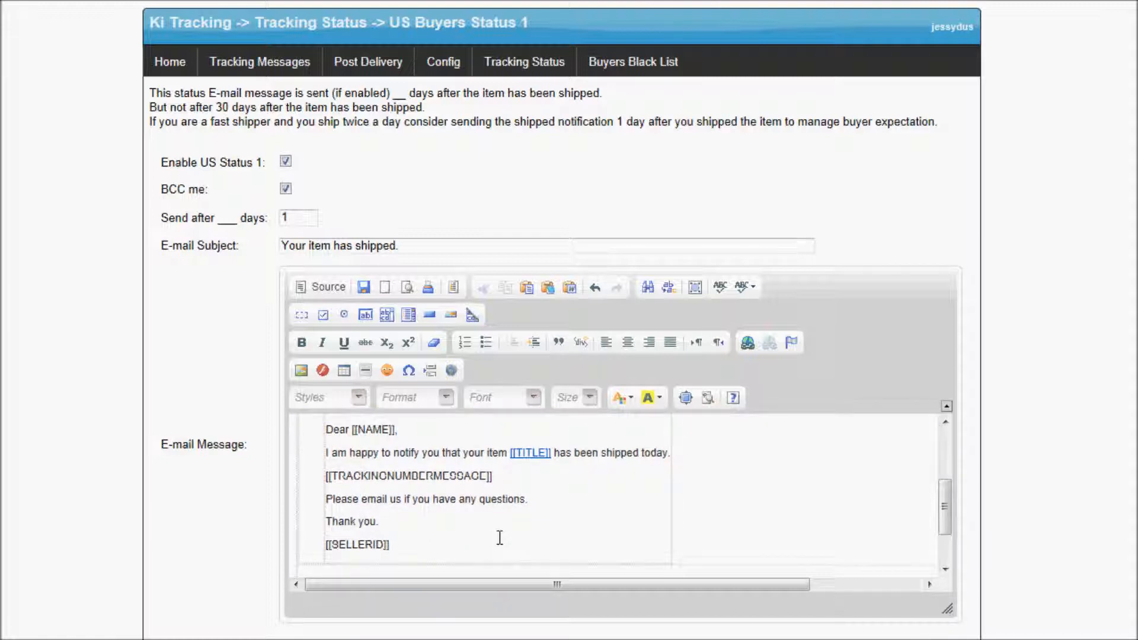
scroll(502, 531, up, 2)
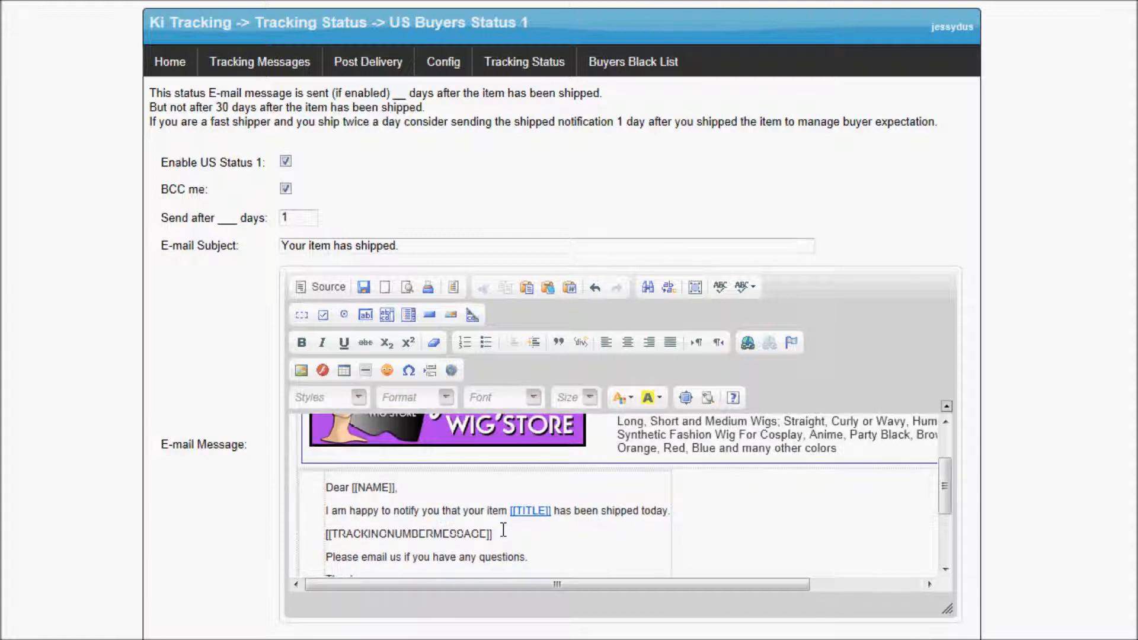
scroll(443, 569, down, 2)
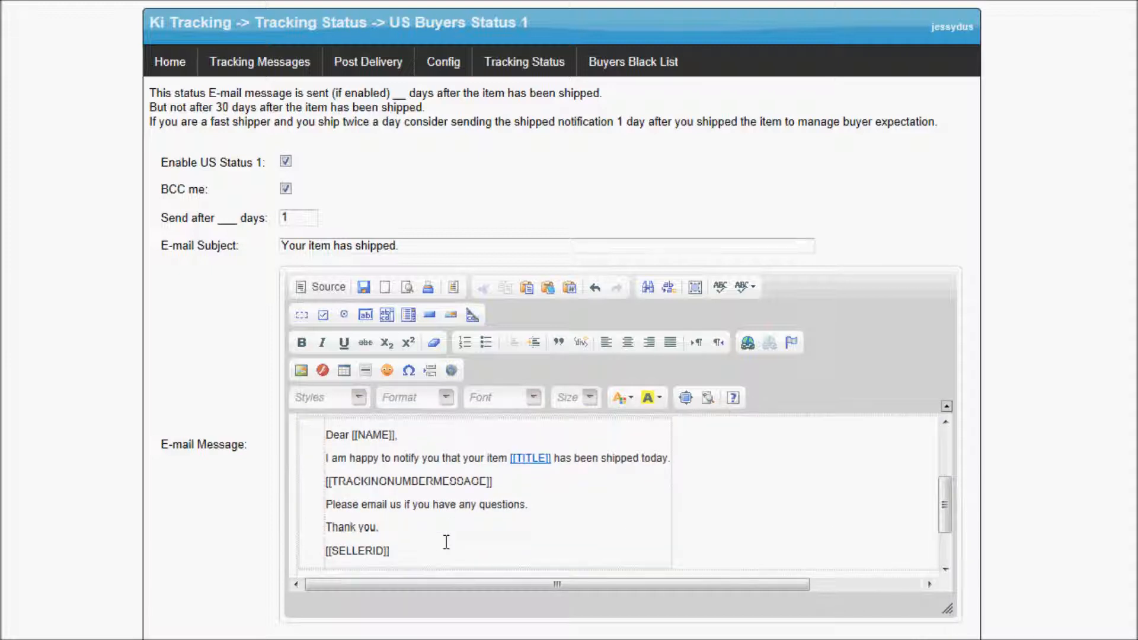
click(320, 498)
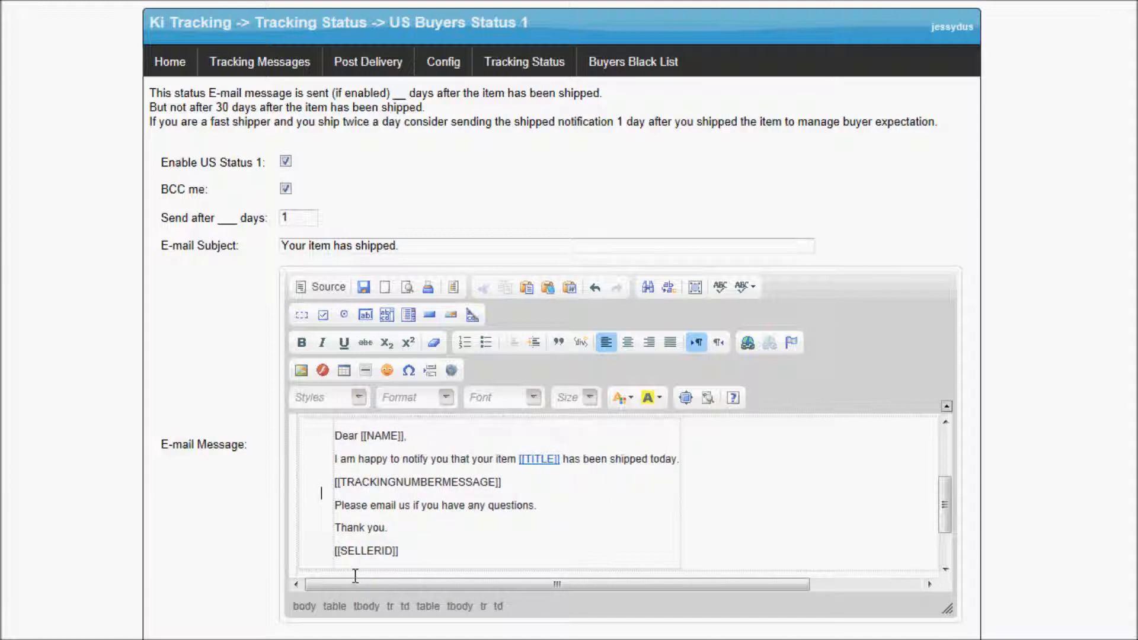
scroll(477, 509, up, 1)
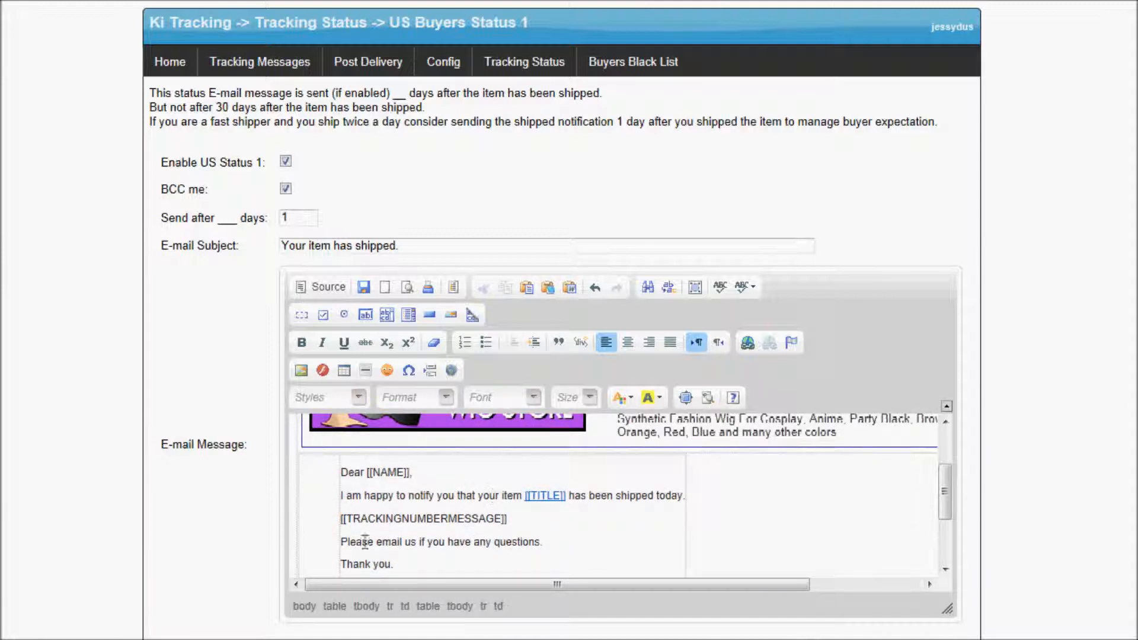
drag(334, 534, 314, 532)
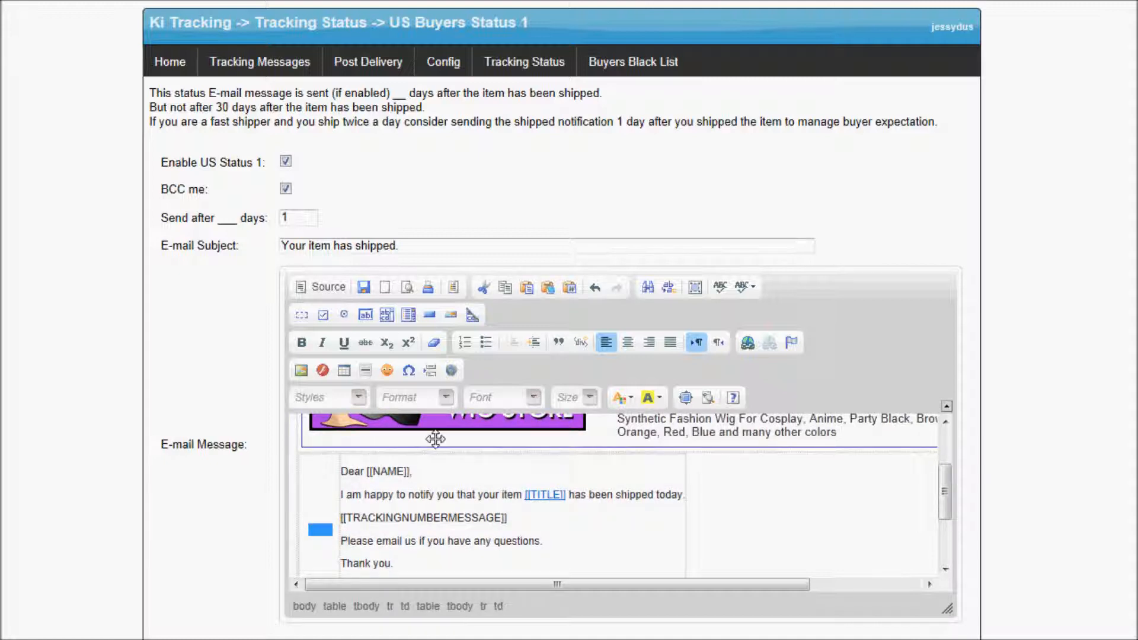
scroll(450, 486, down, 3)
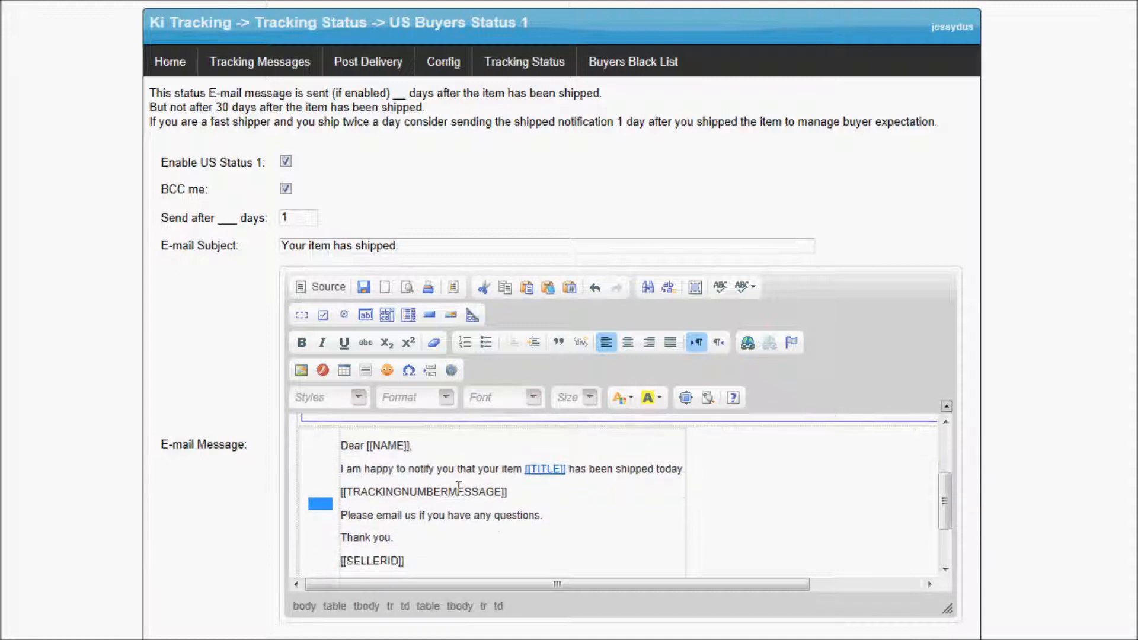
Insert a 1-row, 4-column table below the message with no width and zero cell spacing and padding.
click(369, 545)
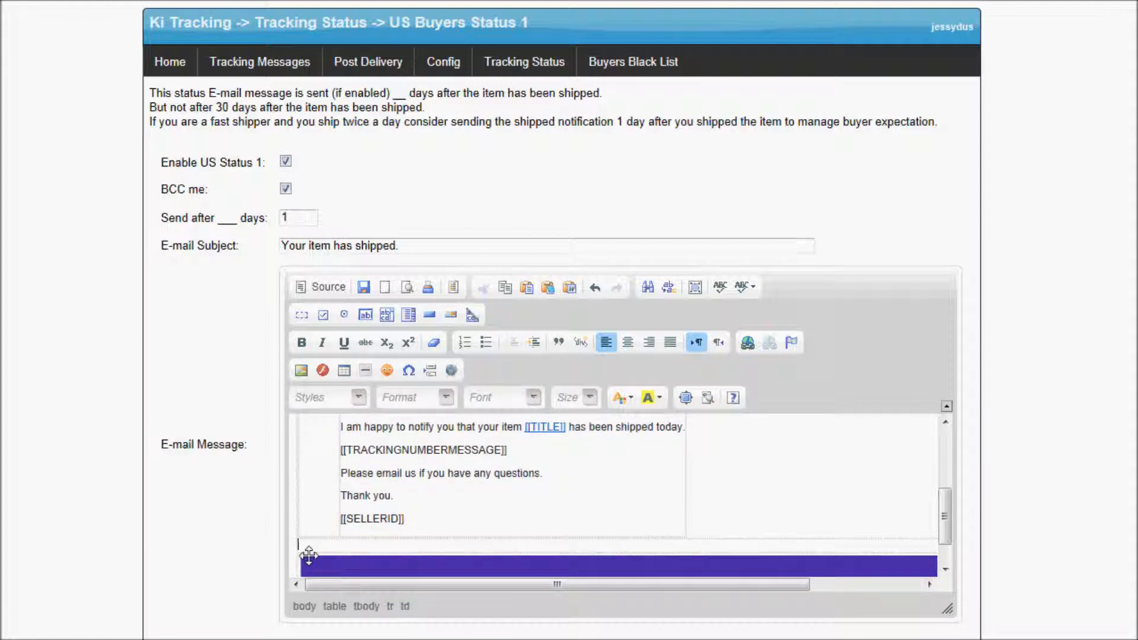
click(344, 371)
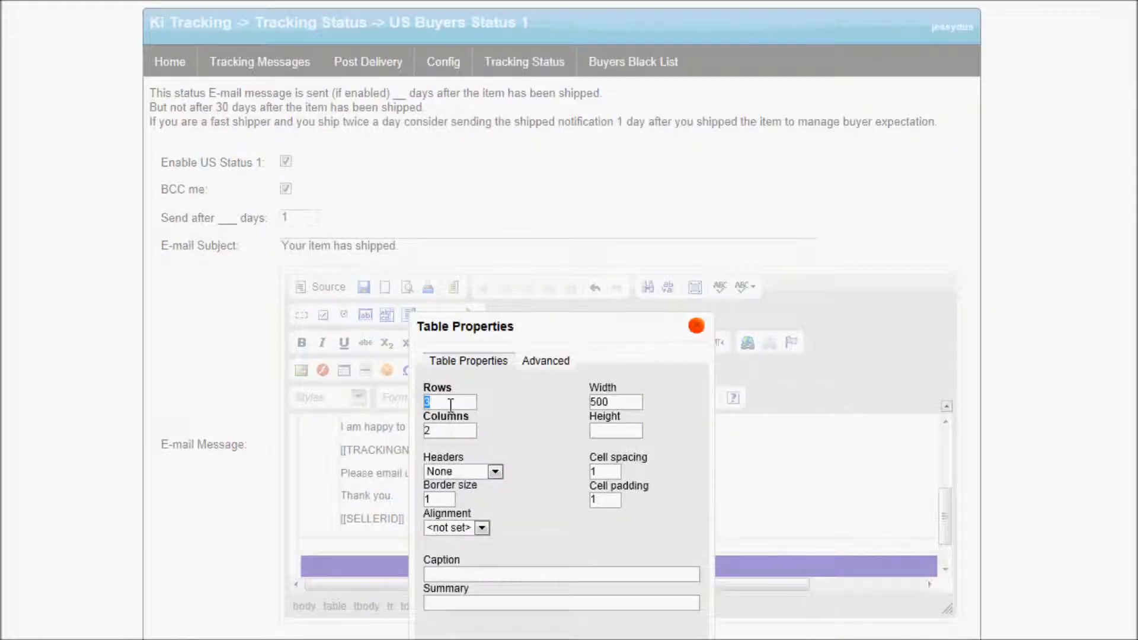
text(1)
key(Tab)
text(4)
drag(623, 401, 473, 381)
key(BackSpace)
key(Tab)
key(Tab)
key(Tab)
text(0)
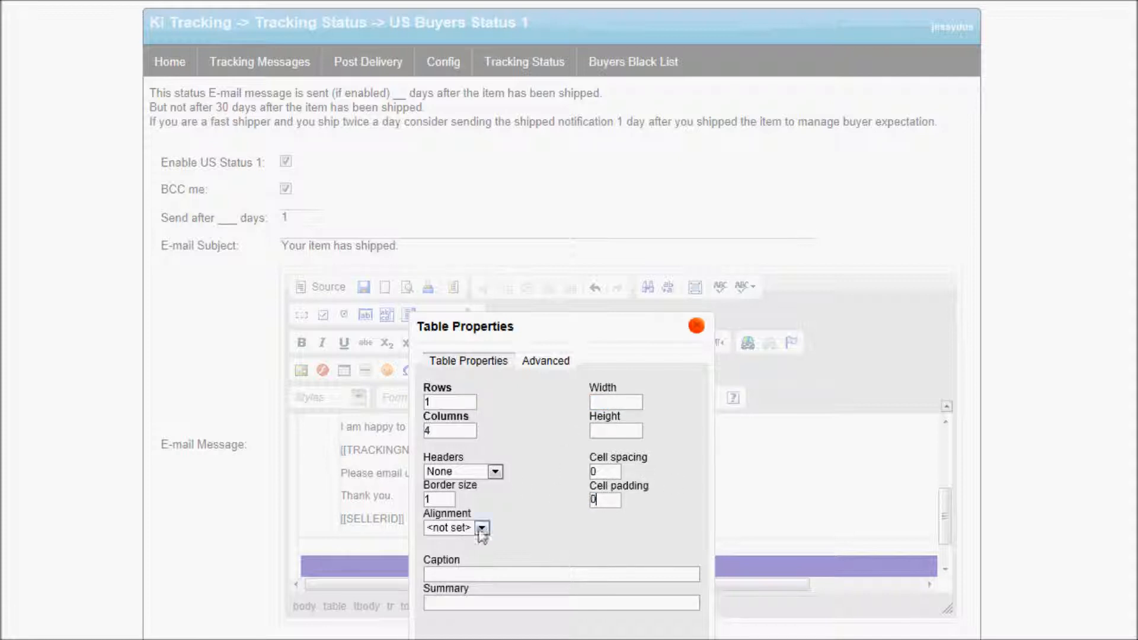
text(0)
key(Return)
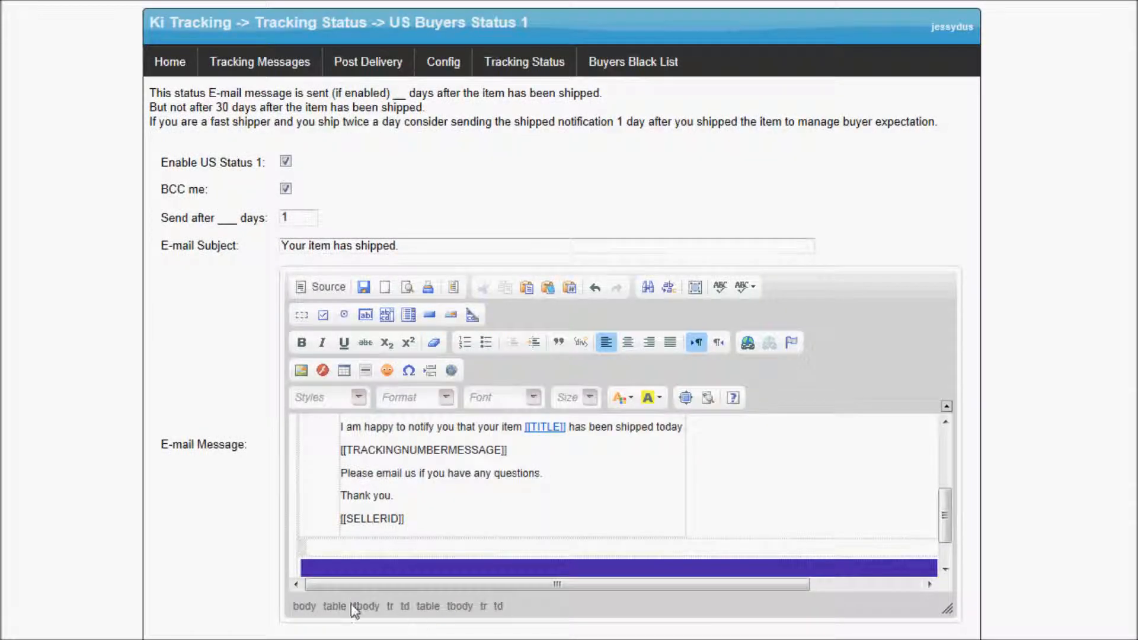
In the new table, add the like_us_on_facebook.jpg image with border 0.
click(301, 546)
click(302, 371)
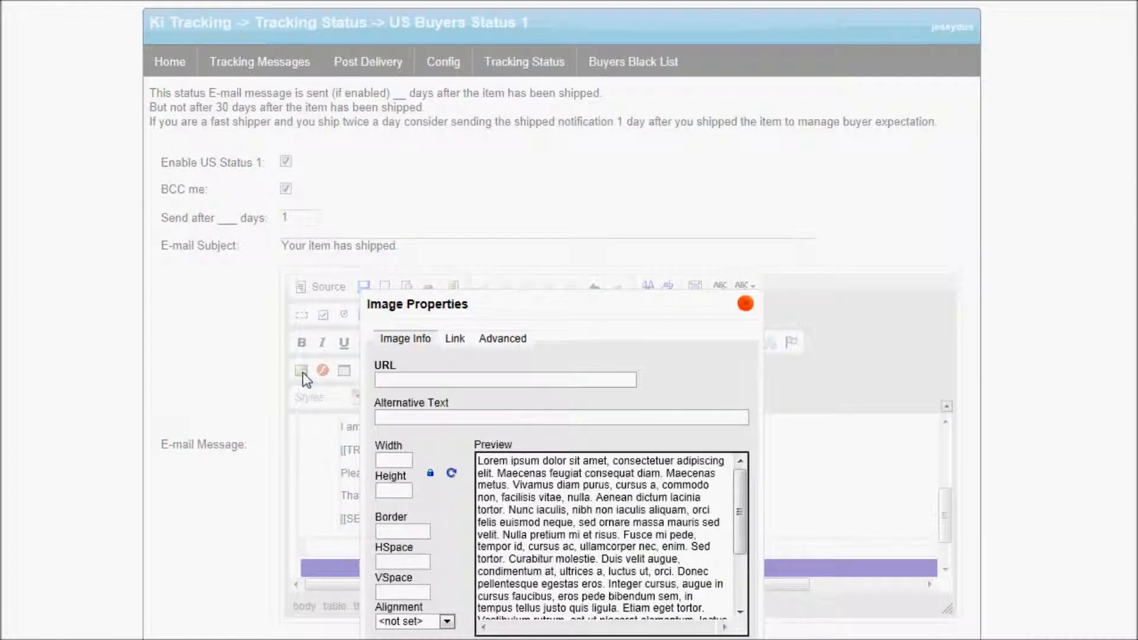
key(alt+Tab)
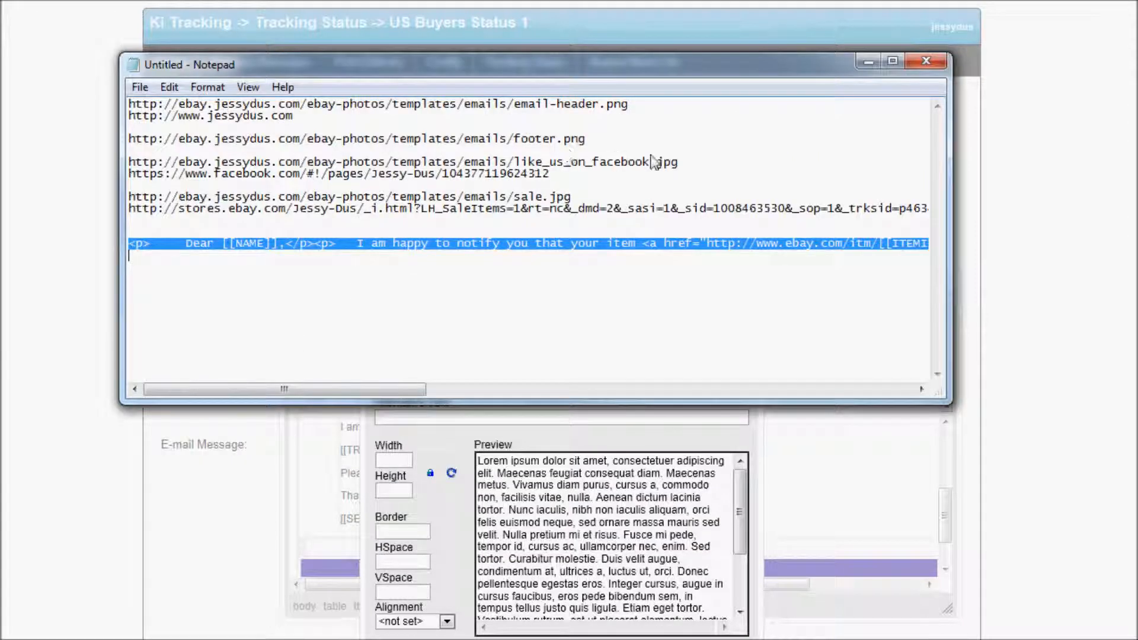
drag(679, 164, 136, 176)
right_click(148, 172)
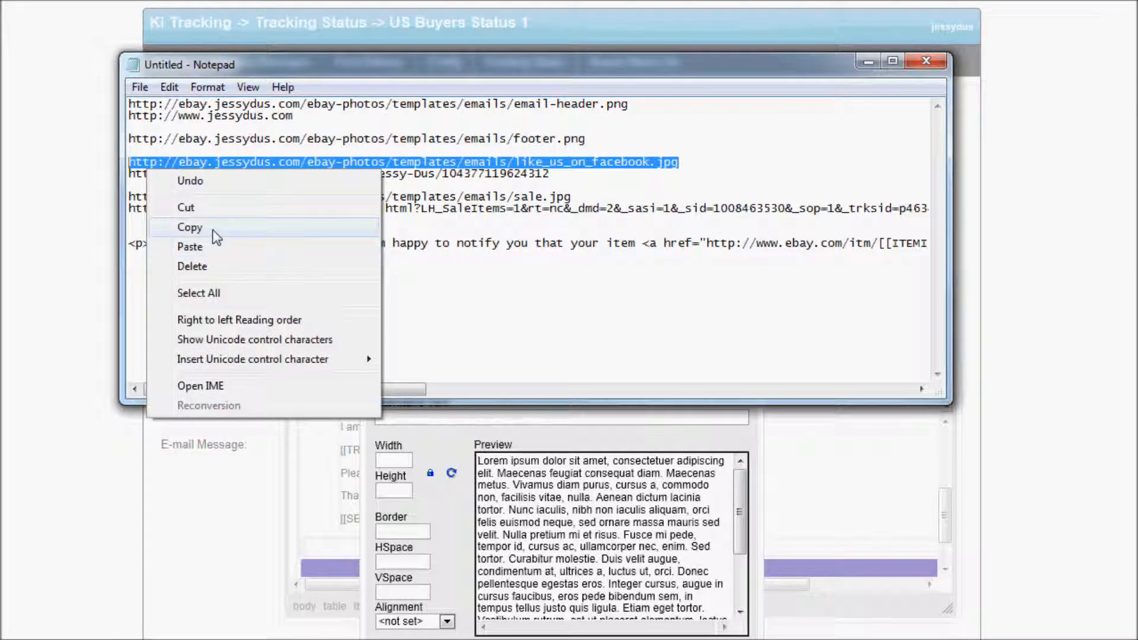
click(190, 227)
key(alt+Tab)
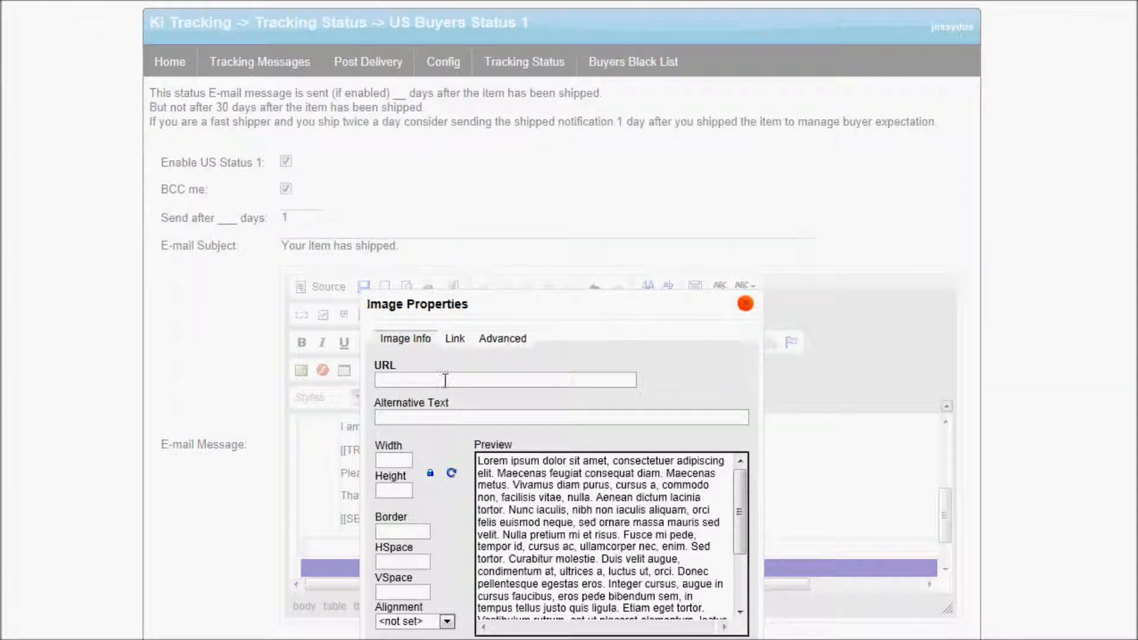
right_click(465, 381)
click(508, 463)
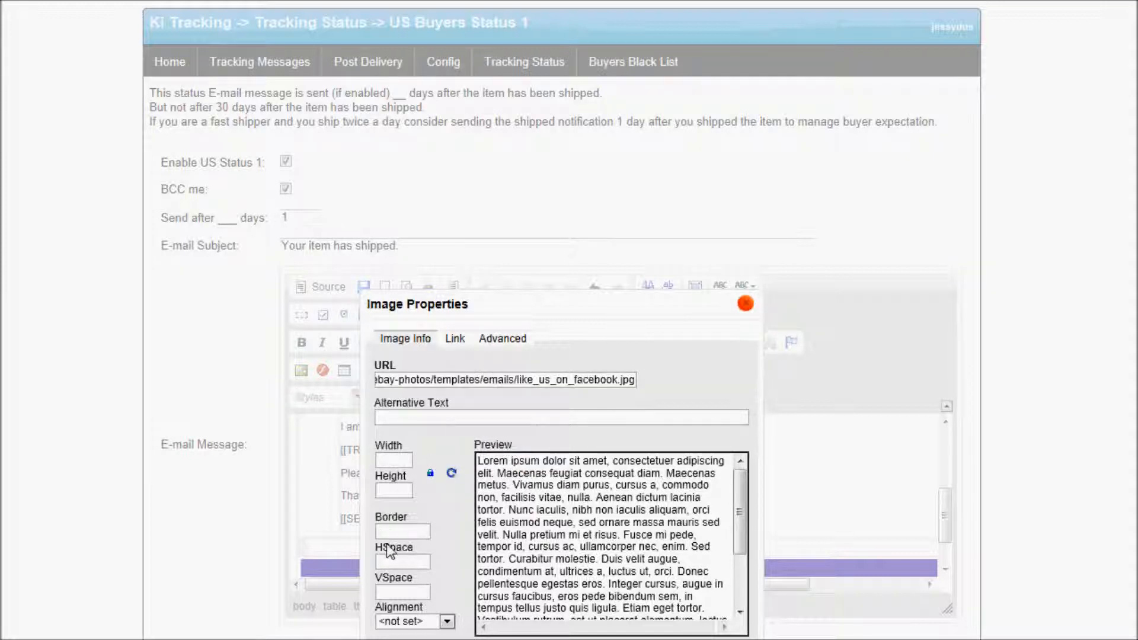
click(397, 532)
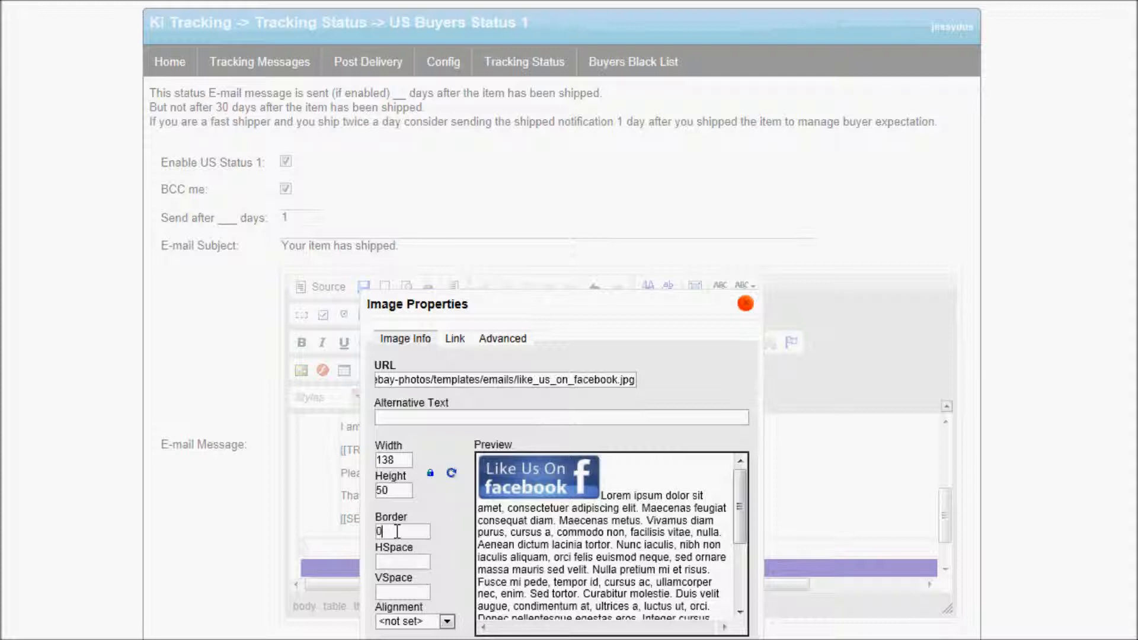
Link the Facebook image to the store's Facebook page, opening in a new window.
click(455, 340)
key(alt+Tab)
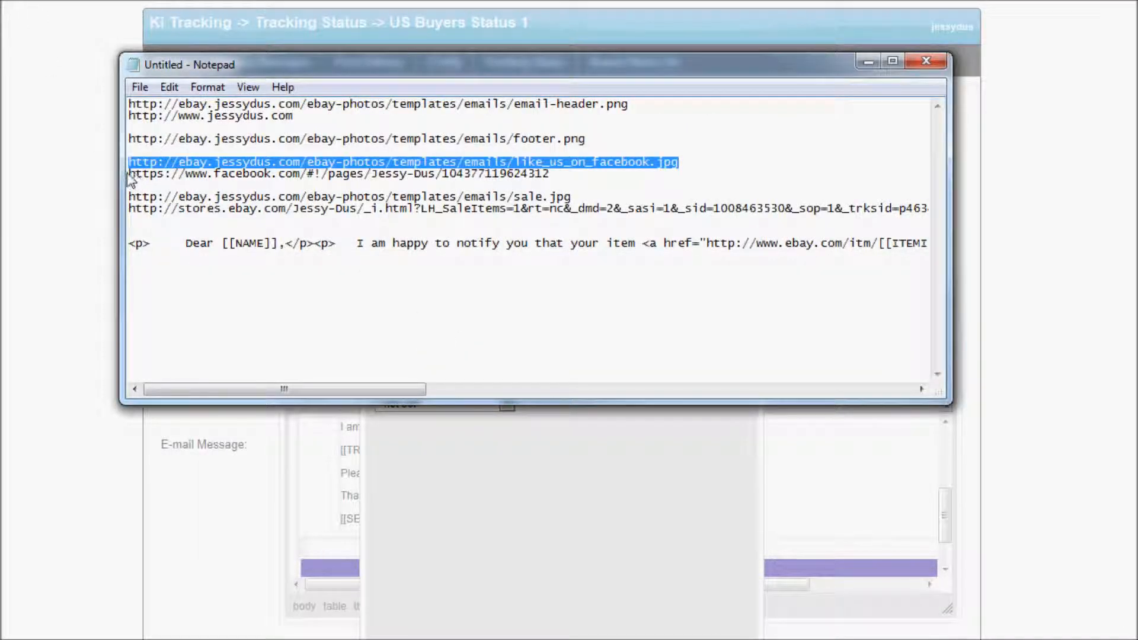
drag(129, 175, 550, 176)
right_click(531, 174)
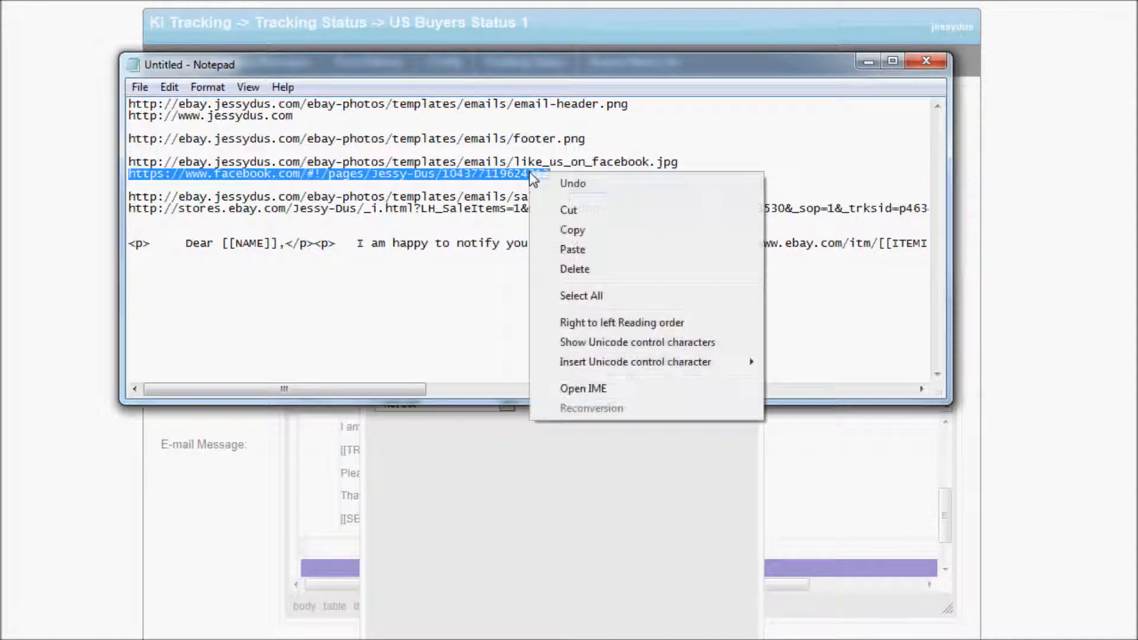
click(569, 231)
click(422, 563)
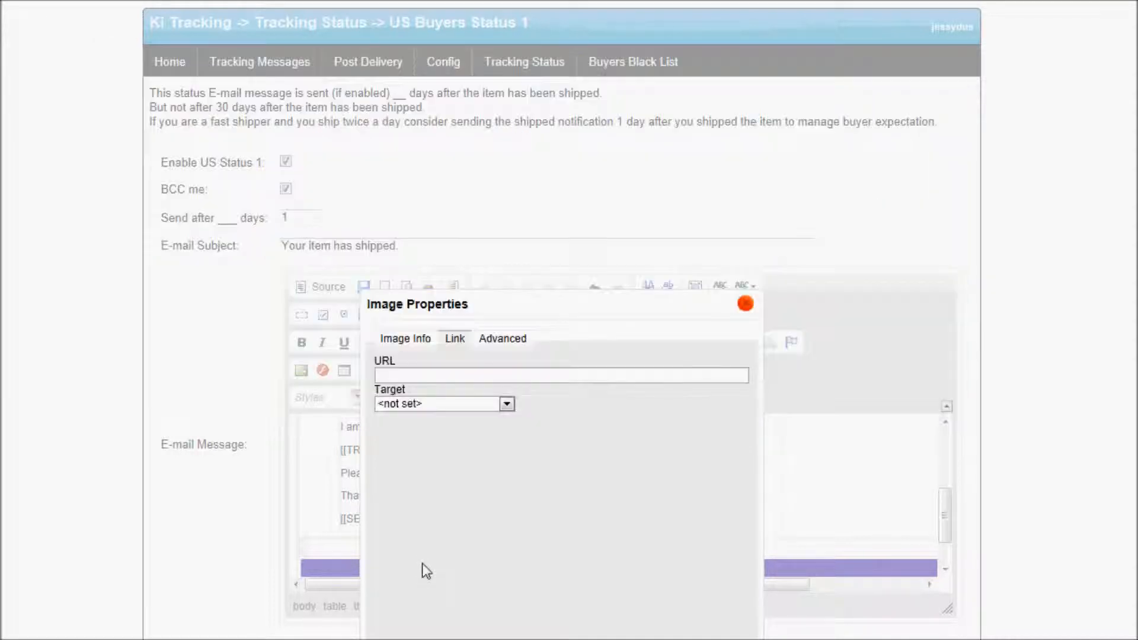
right_click(453, 377)
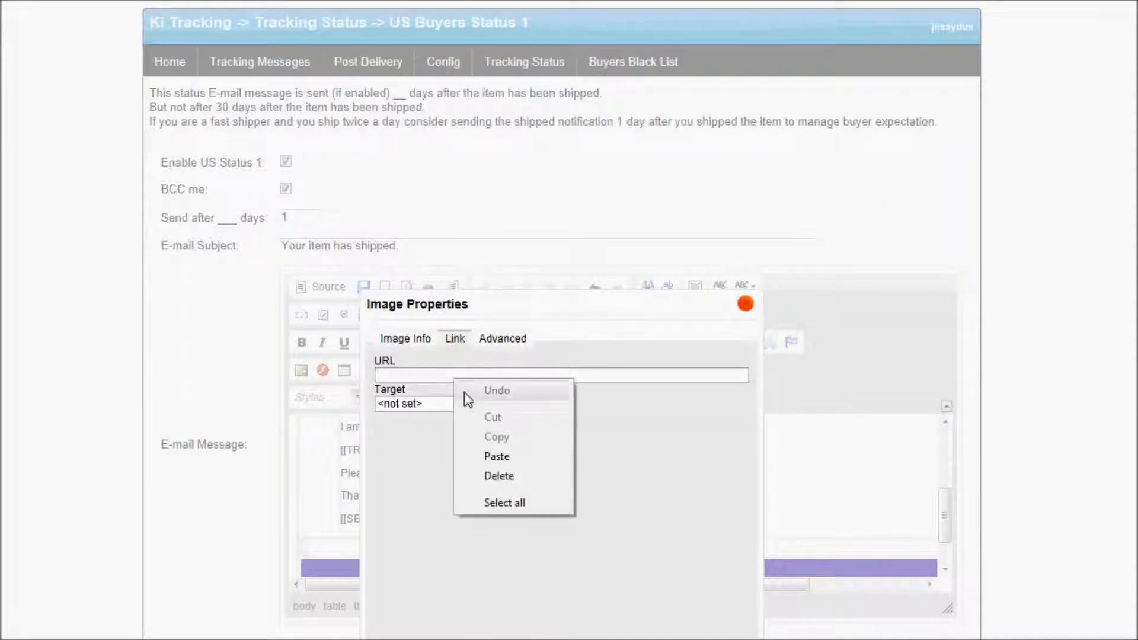
click(505, 460)
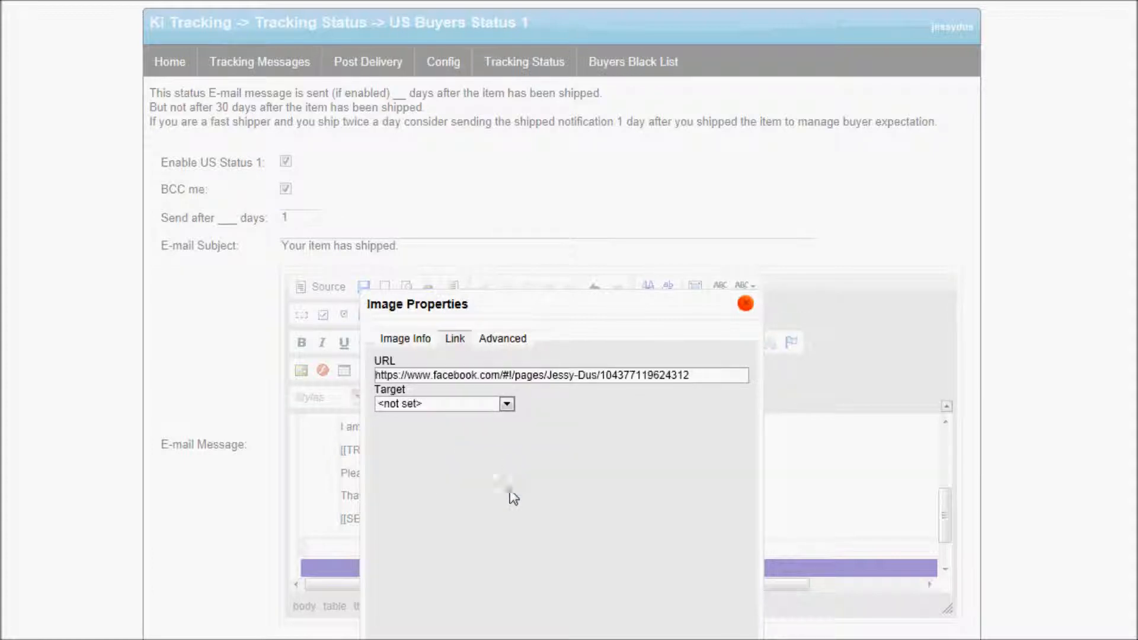
click(507, 404)
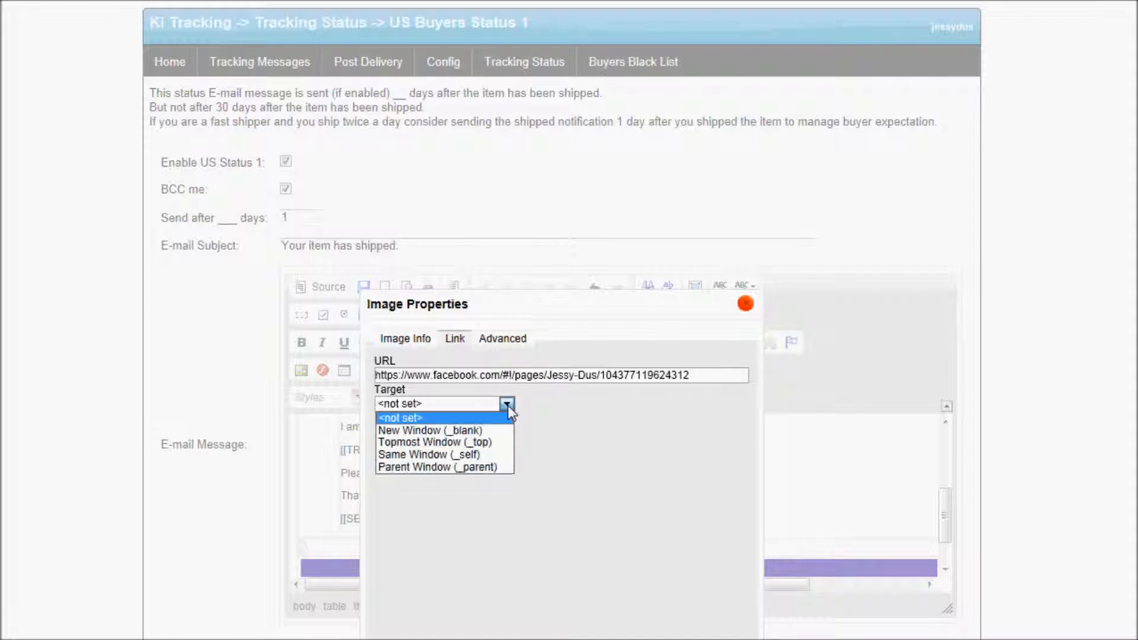
click(455, 432)
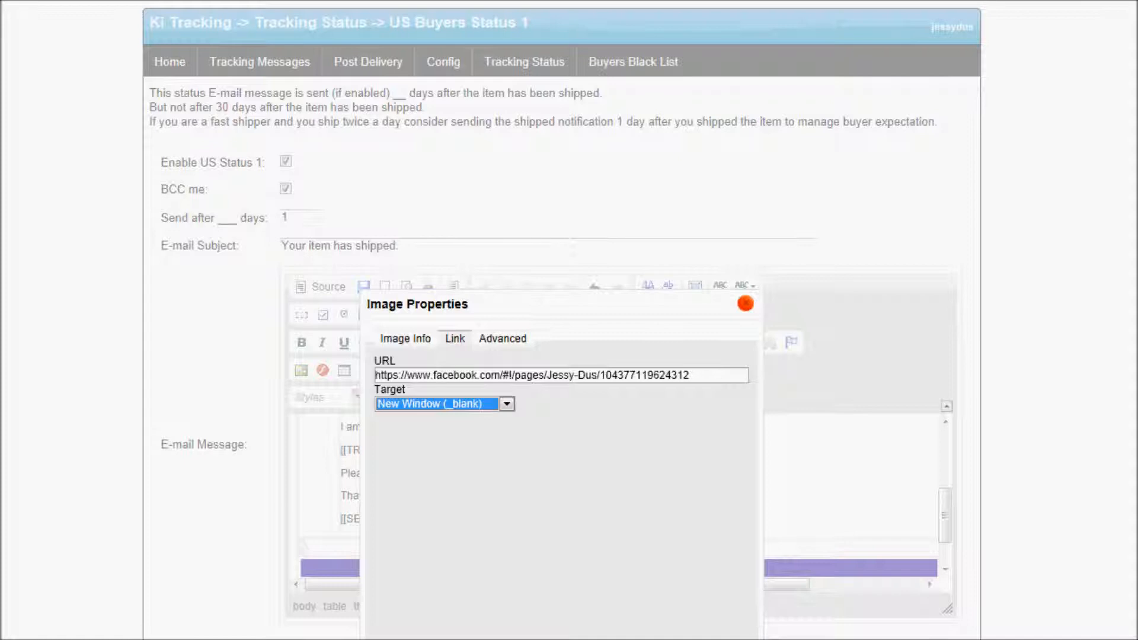
scroll(569, 616, down, 3)
click(593, 579)
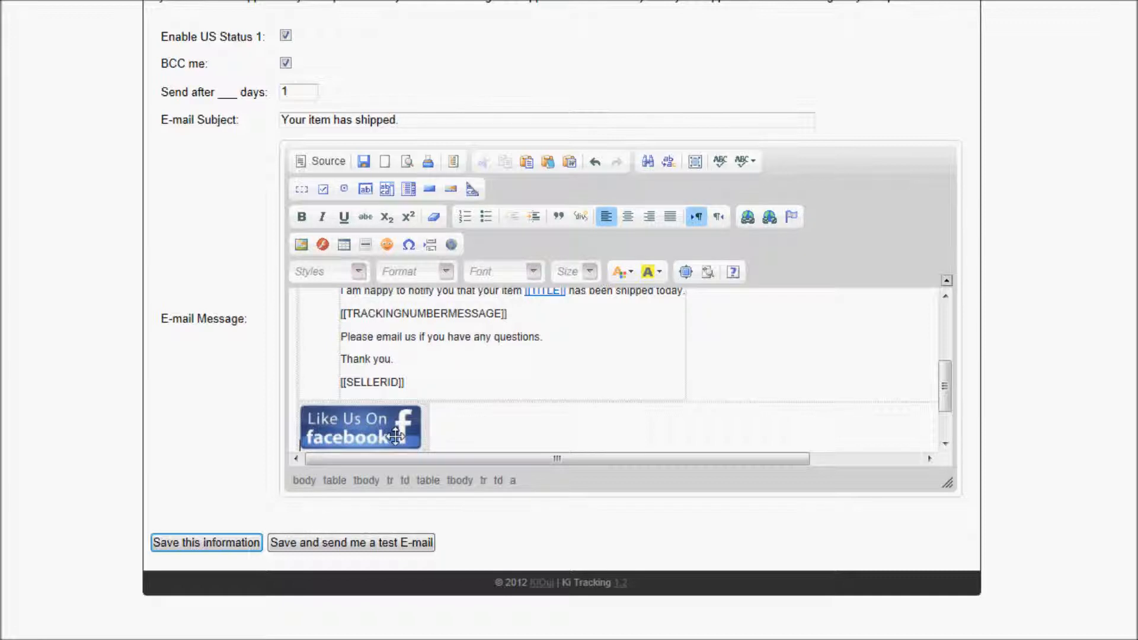
After the Facebook image, add a new image using the sale.jpg address from the notes.
click(427, 435)
click(303, 246)
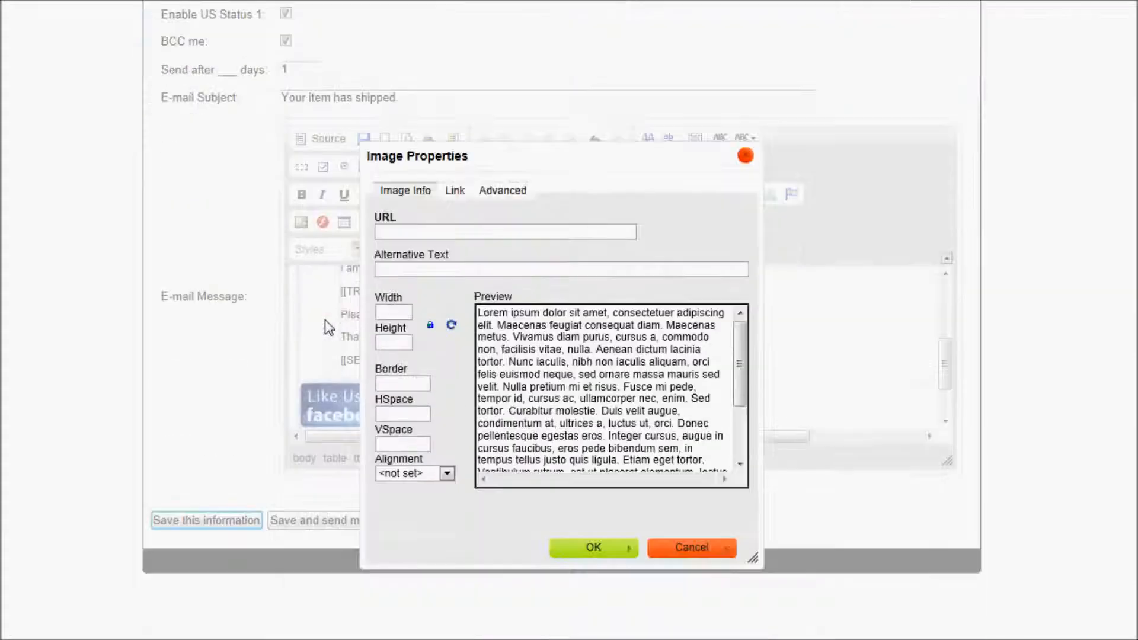
key(alt+Tab)
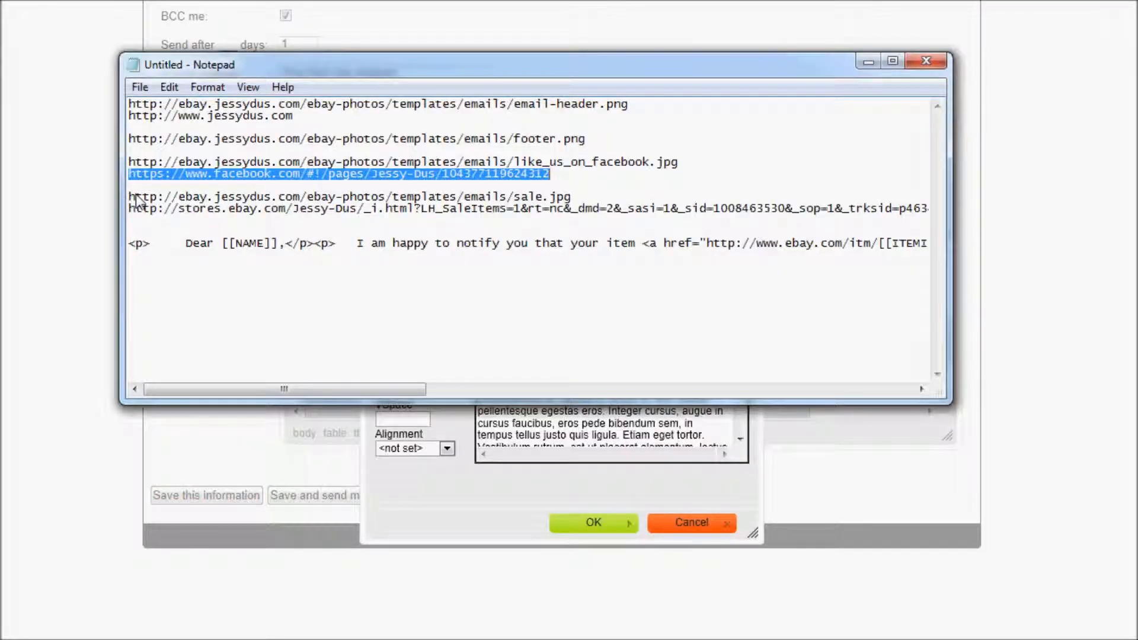
drag(130, 199, 574, 201)
right_click(574, 202)
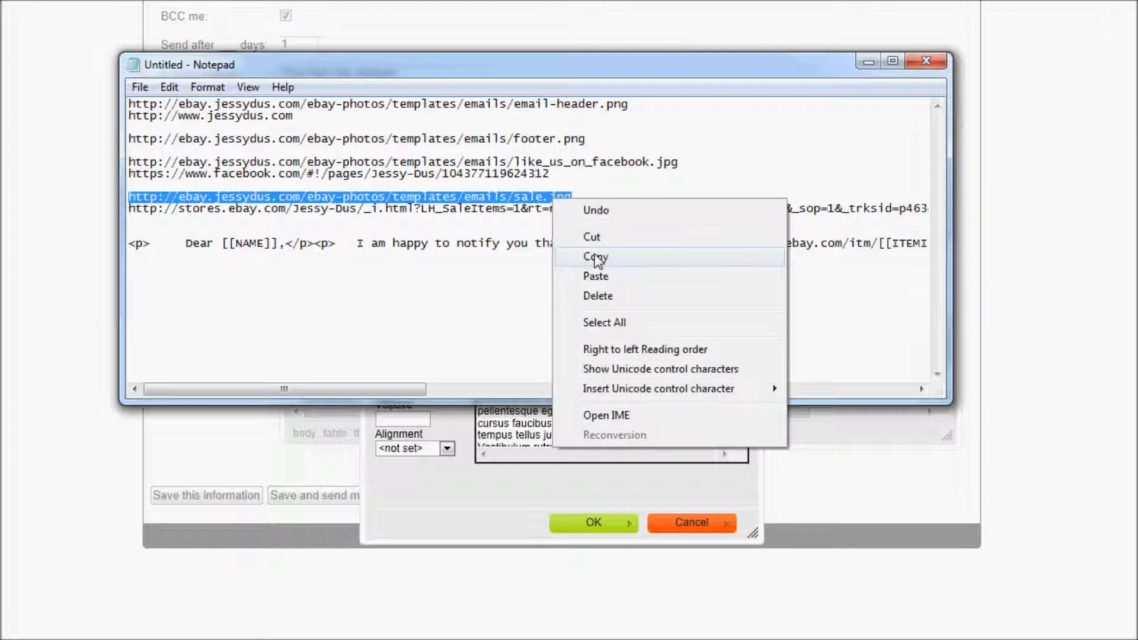
click(595, 256)
key(alt+Tab)
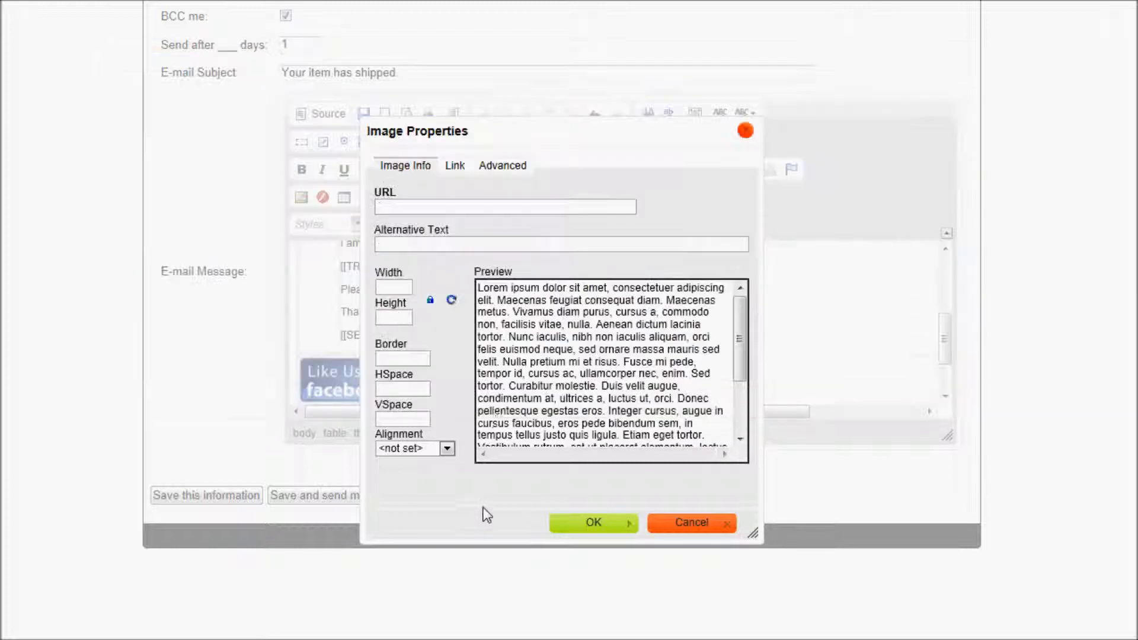
right_click(441, 209)
click(507, 290)
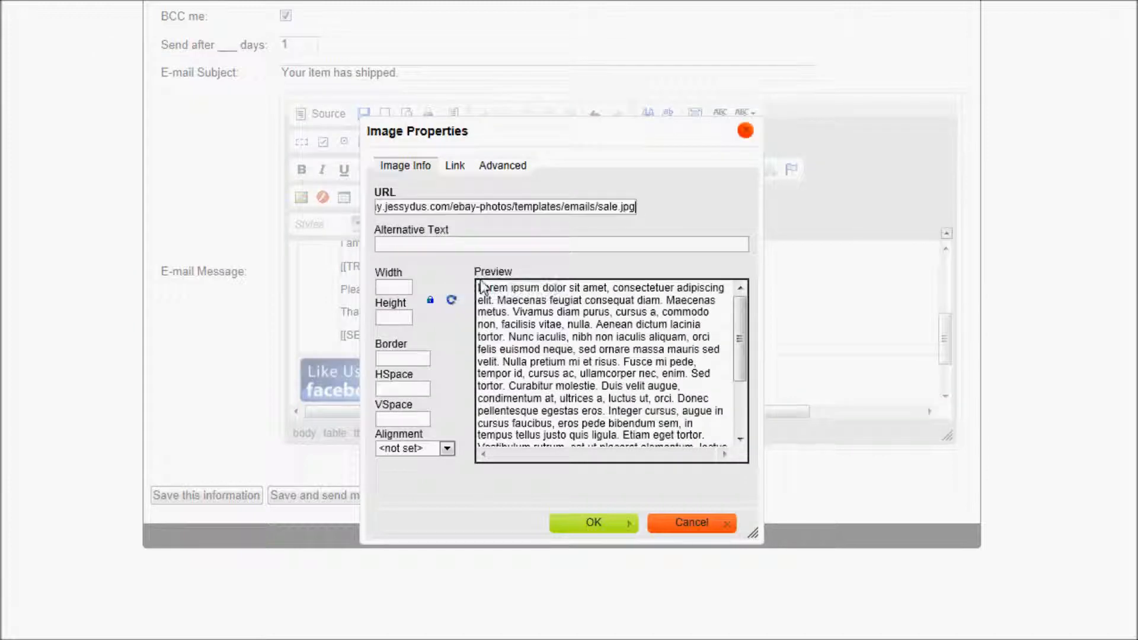
click(413, 355)
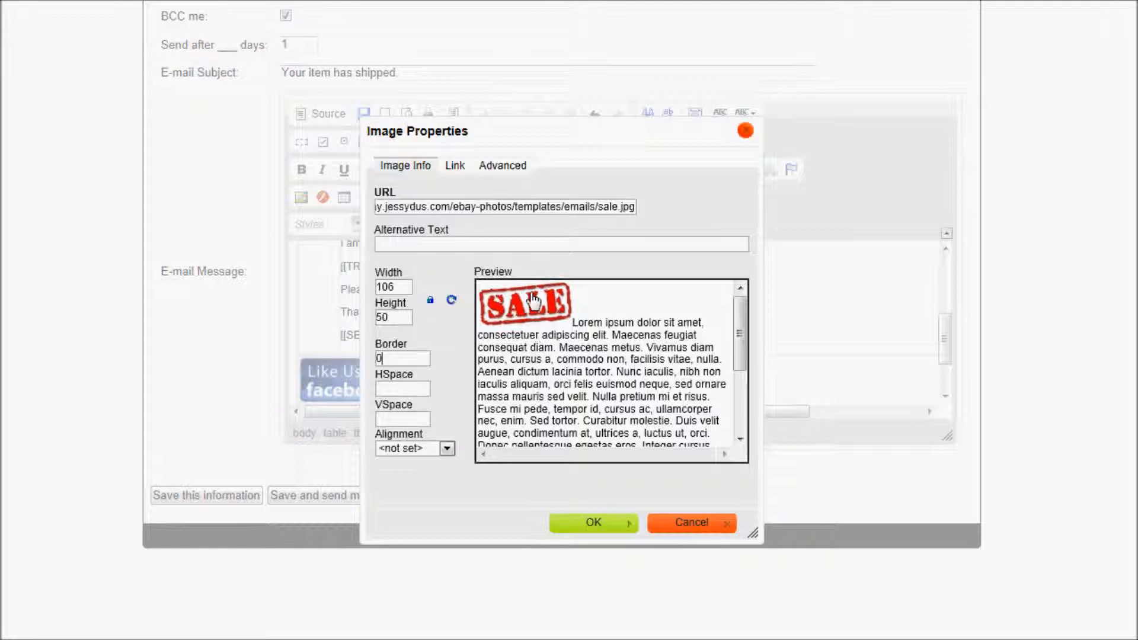
Link the SALE image to the eBay store's sale items, opening in a new window (_blank).
click(452, 171)
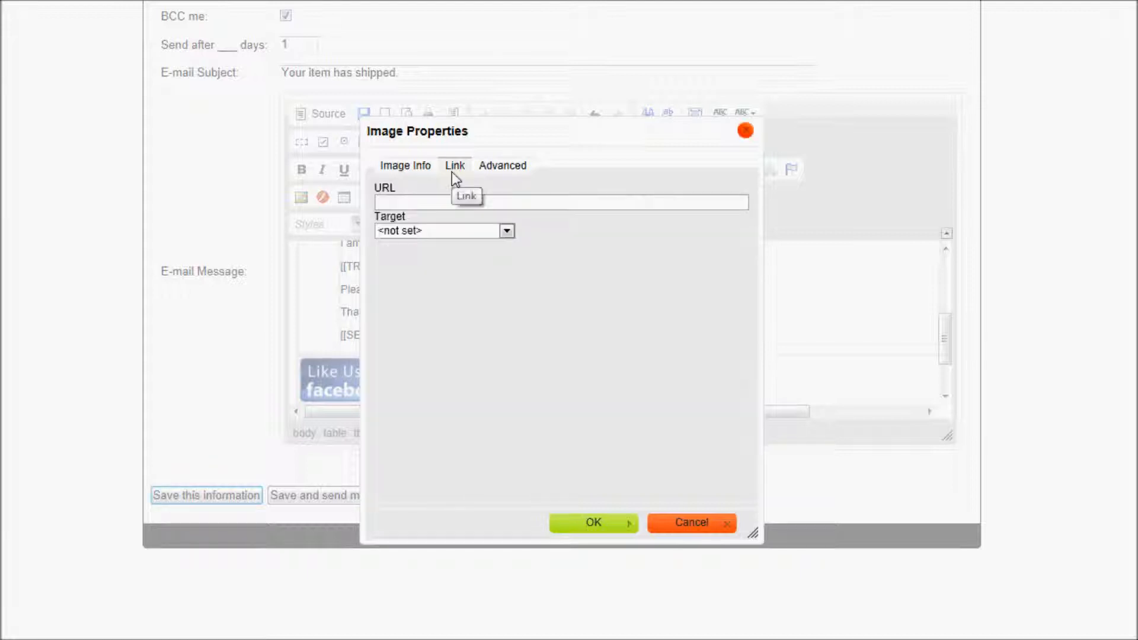
key(alt+Tab)
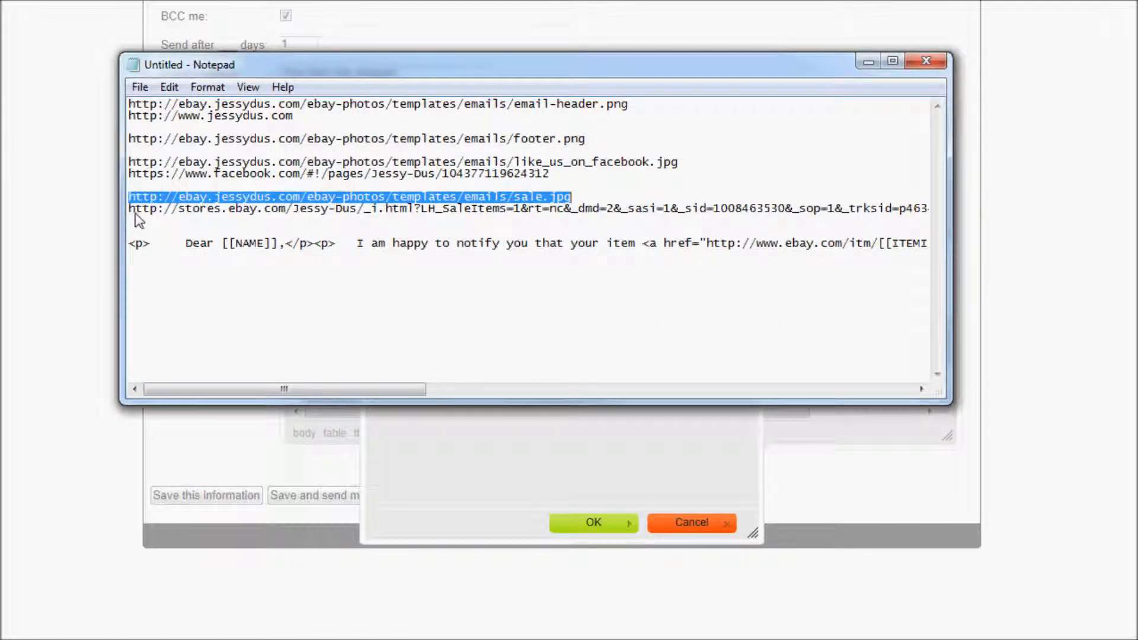
drag(129, 209, 736, 210)
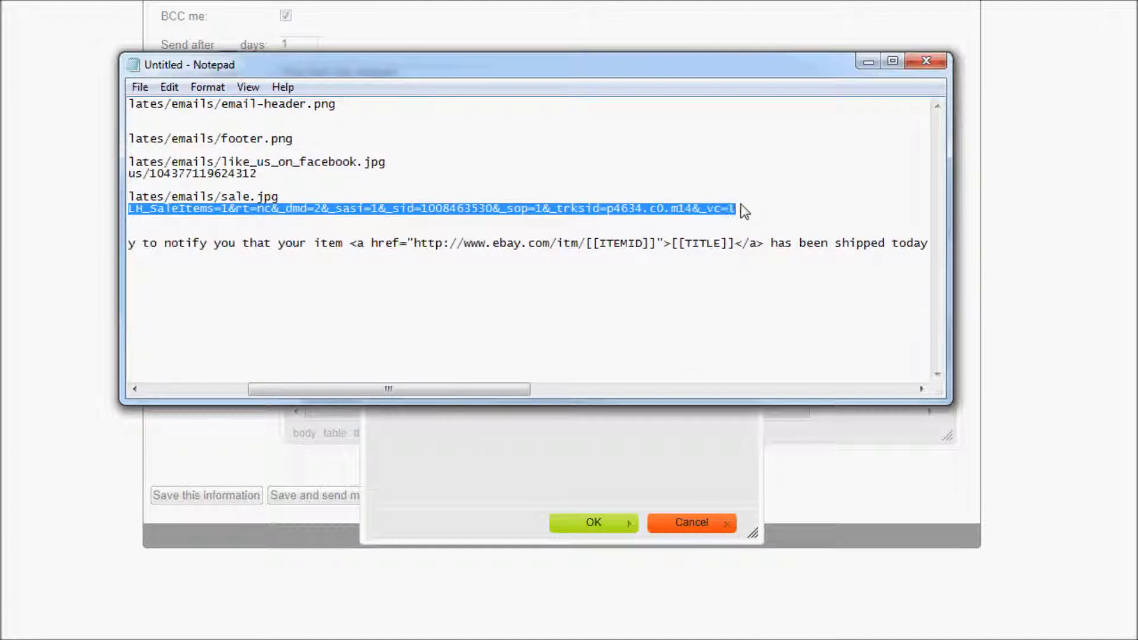
right_click(720, 209)
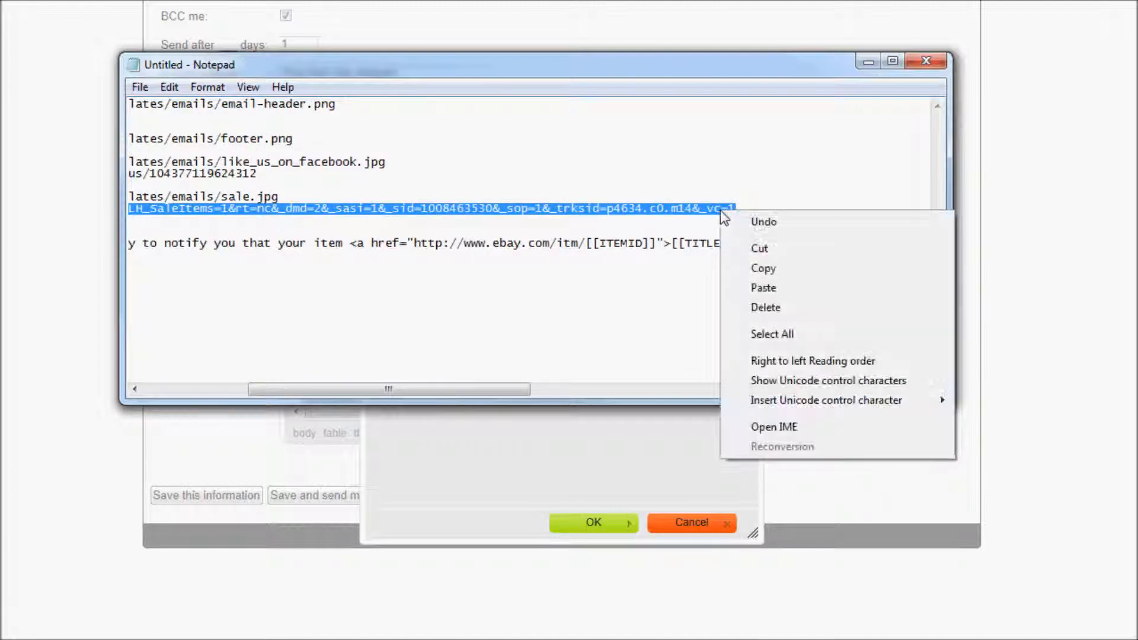
click(765, 270)
click(496, 463)
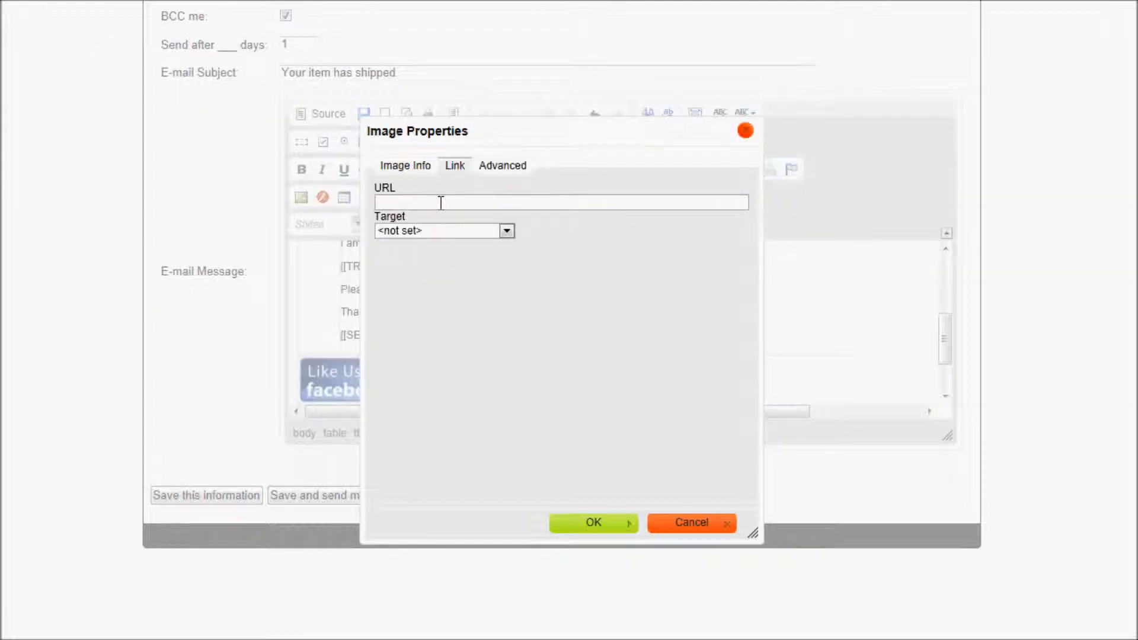
right_click(441, 202)
click(478, 283)
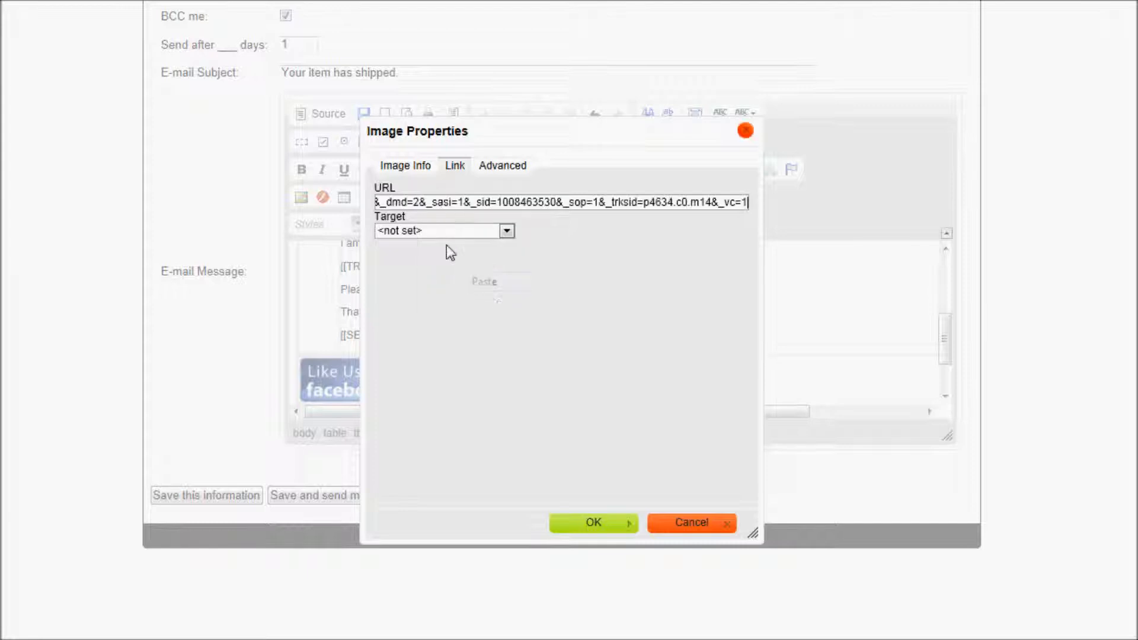
click(445, 231)
click(449, 258)
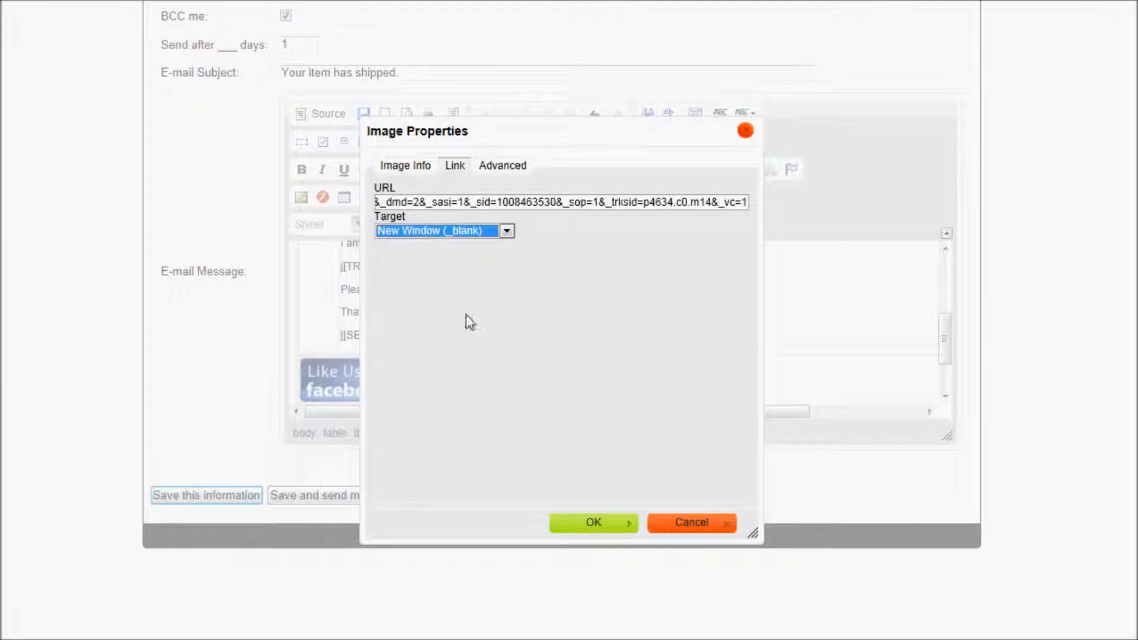
click(592, 524)
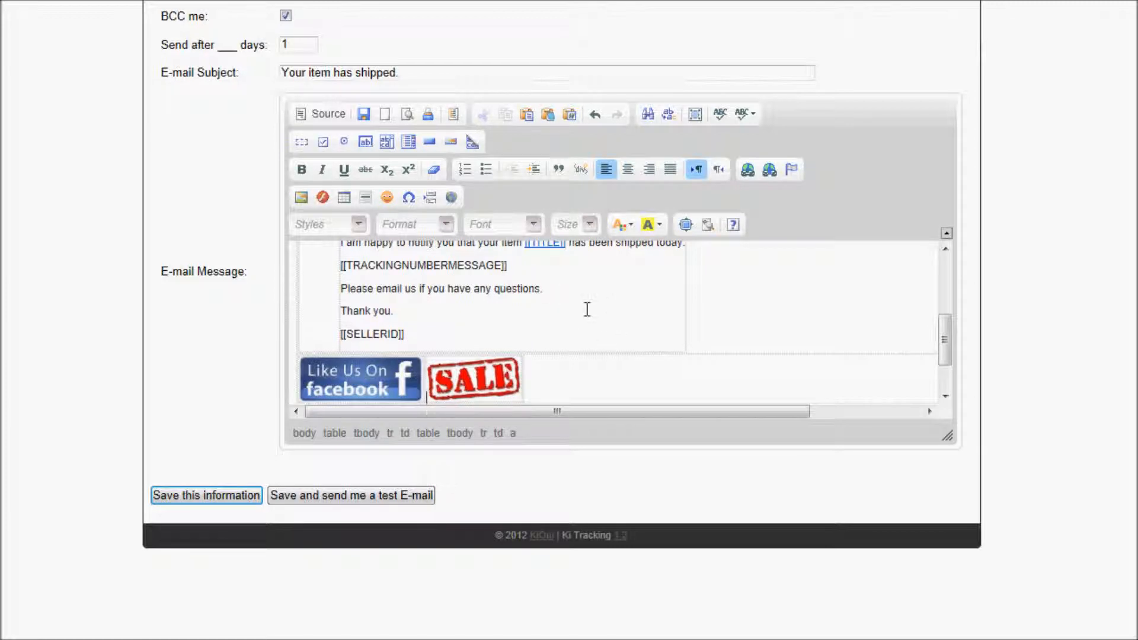
Stretch the message editor until the US Status 1 email shows from store banner to purple footer.
scroll(465, 325, down, 2)
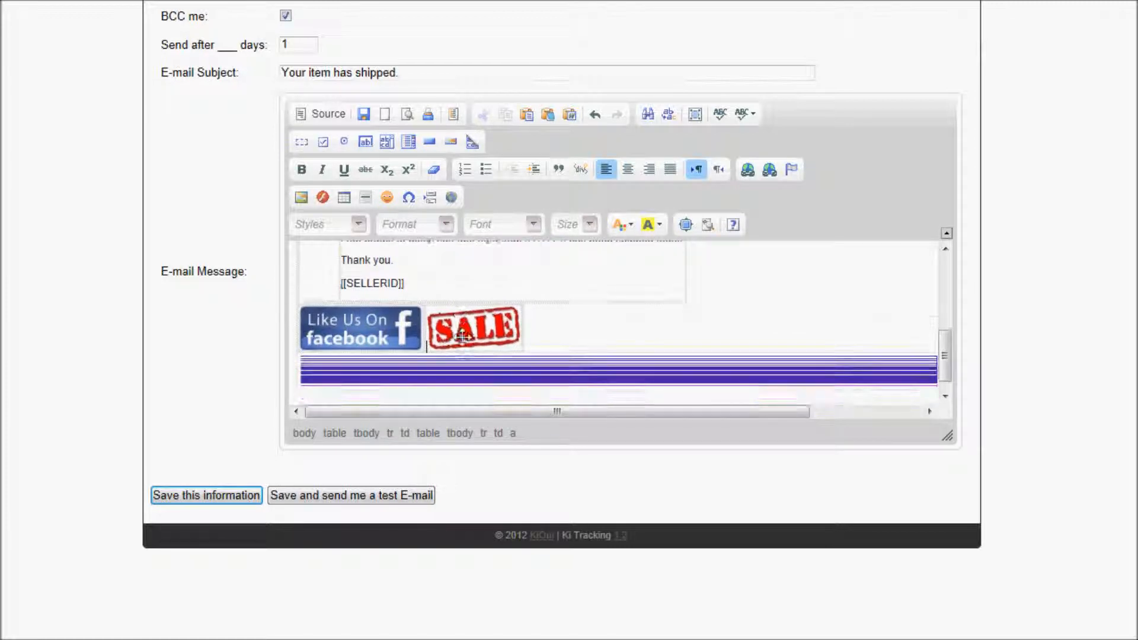
scroll(484, 358, up, 5)
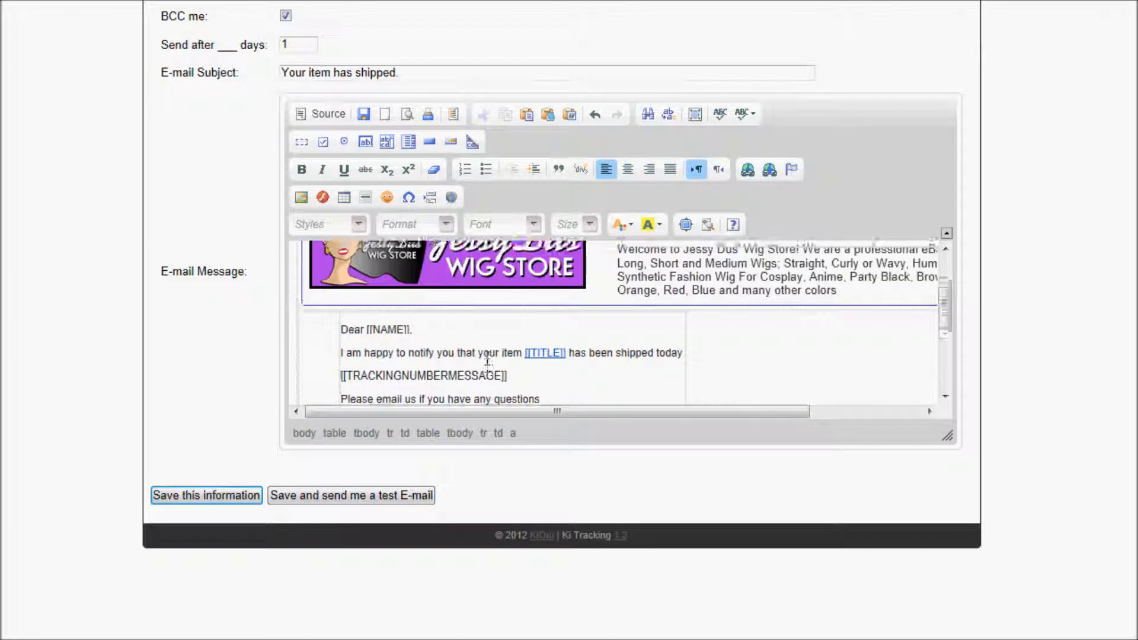
scroll(487, 358, up, 2)
scroll(498, 360, down, 3)
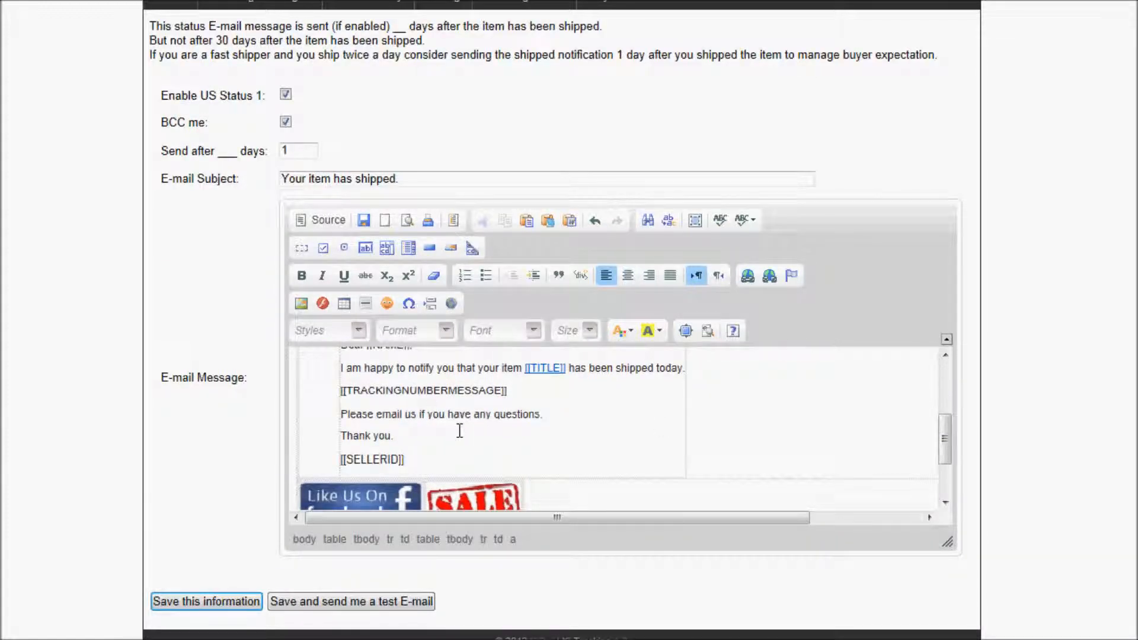
drag(947, 542, 1027, 633)
drag(956, 569, 944, 639)
scroll(962, 521, down, 3)
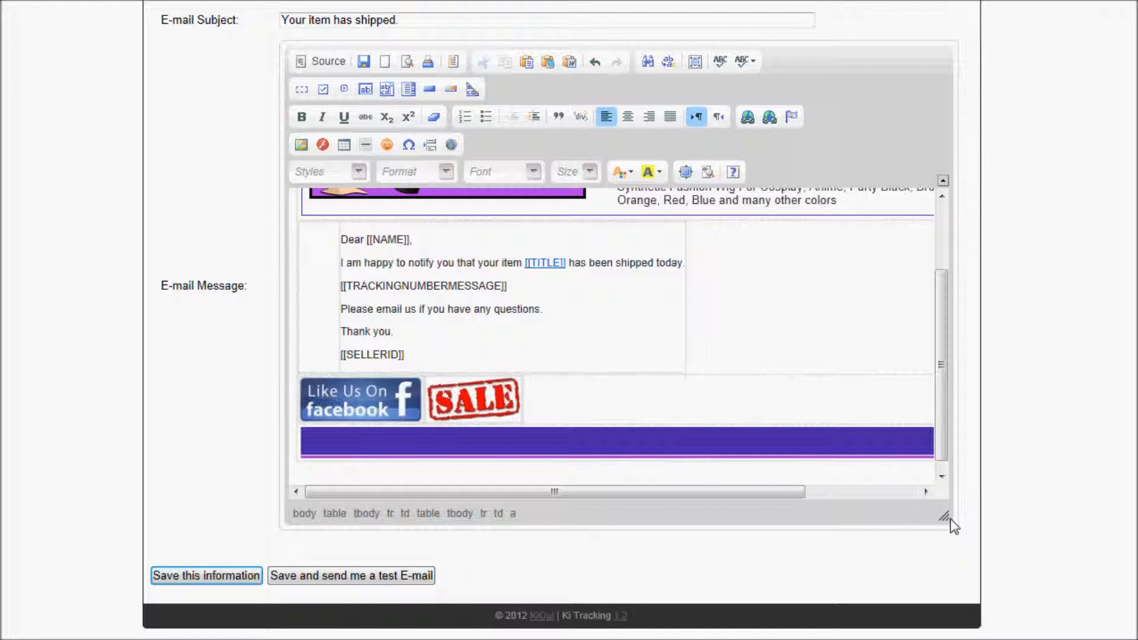
drag(951, 517, 950, 568)
drag(946, 518, 948, 631)
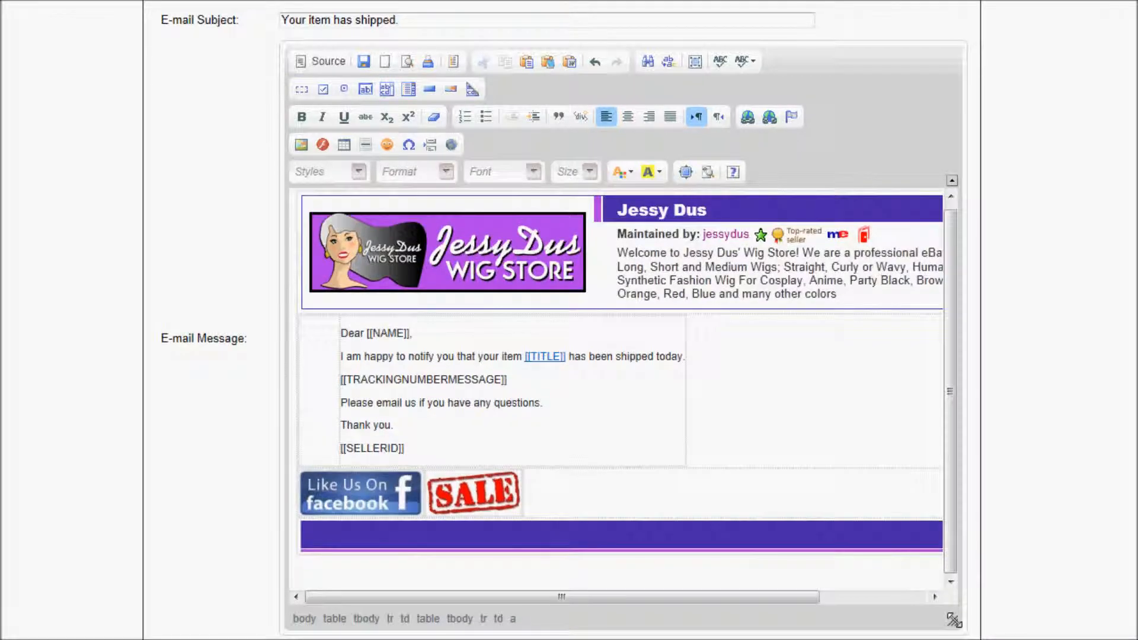
scroll(969, 606, down, 1)
drag(952, 545, 953, 578)
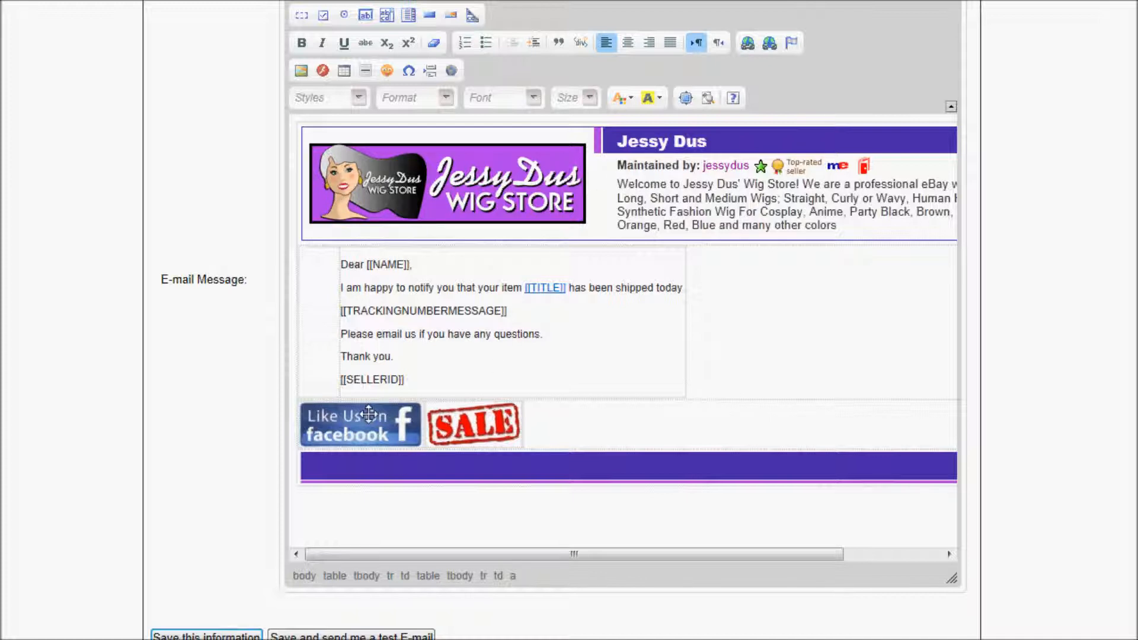
click(525, 427)
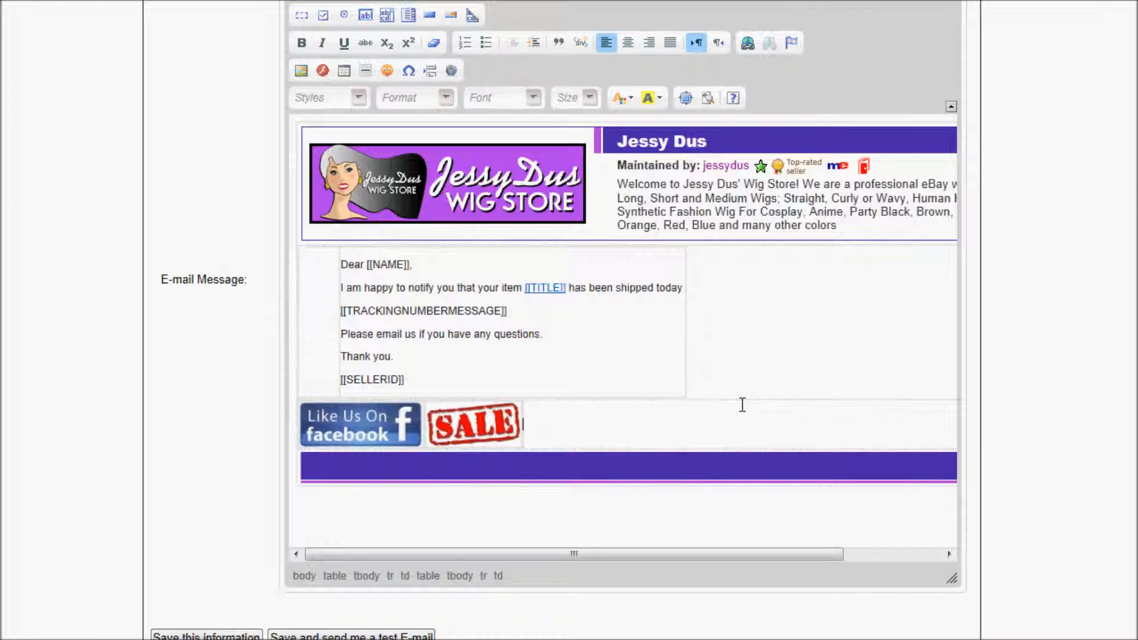
Clear the stray test text beside the SALE image and save the US Status 1 email.
text(We love our )
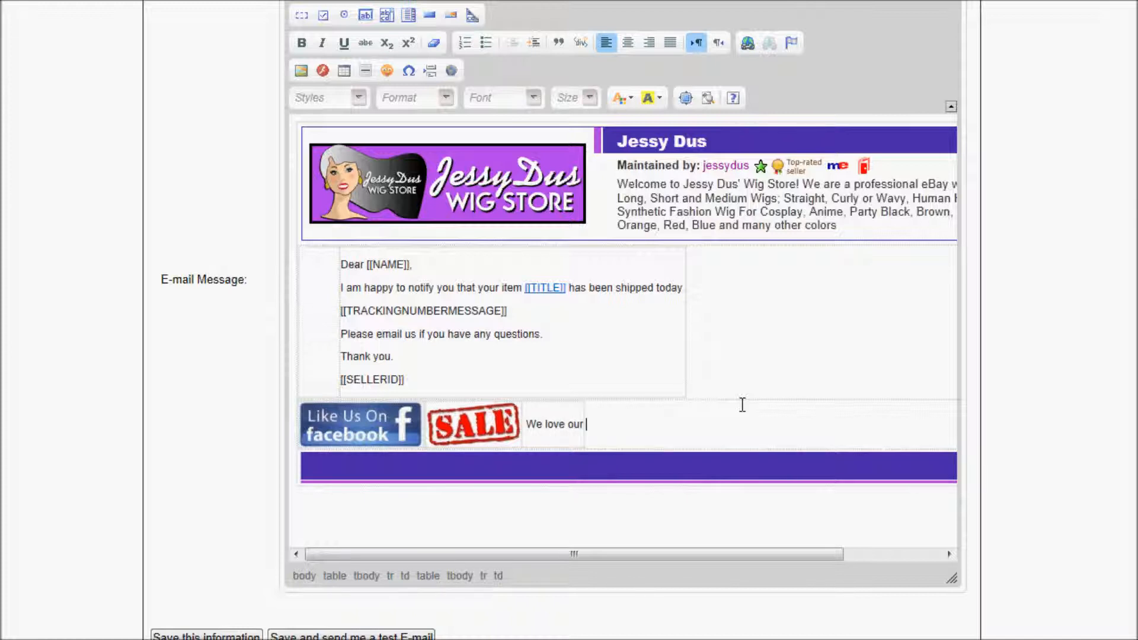
text(Buyers)
key(BackSpace)
key(BackSpace)
key(BackSpace)
key(BackSpace)
key(BackSpace)
key(BackSpace)
key(BackSpace)
key(BackSpace)
key(BackSpace)
key(BackSpace)
key(BackSpace)
key(BackSpace)
key(BackSpace)
key(BackSpace)
key(BackSpace)
key(BackSpace)
key(BackSpace)
key(BackSpace)
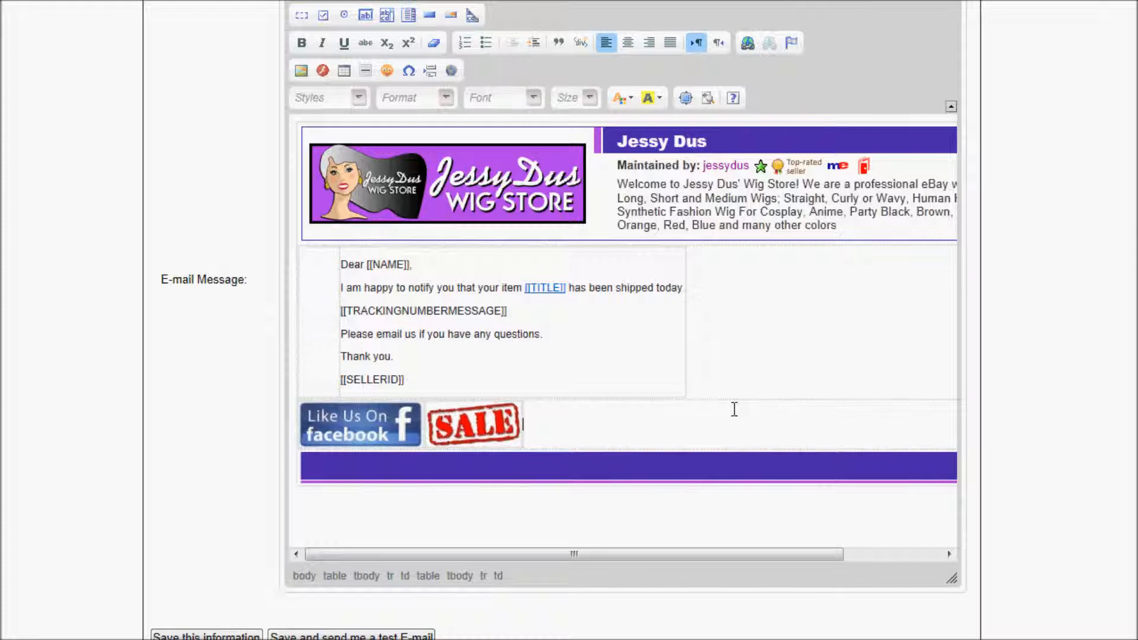
click(723, 368)
click(224, 636)
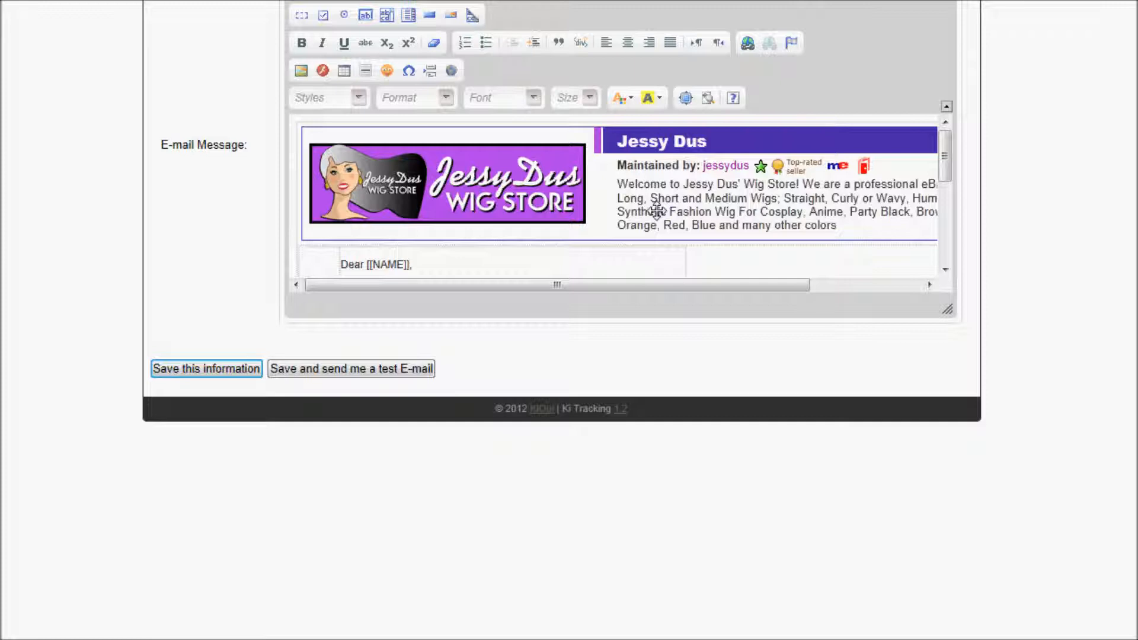
Switch the US Status 1 email to HTML source view and copy all of its markup.
scroll(661, 206, up, 3)
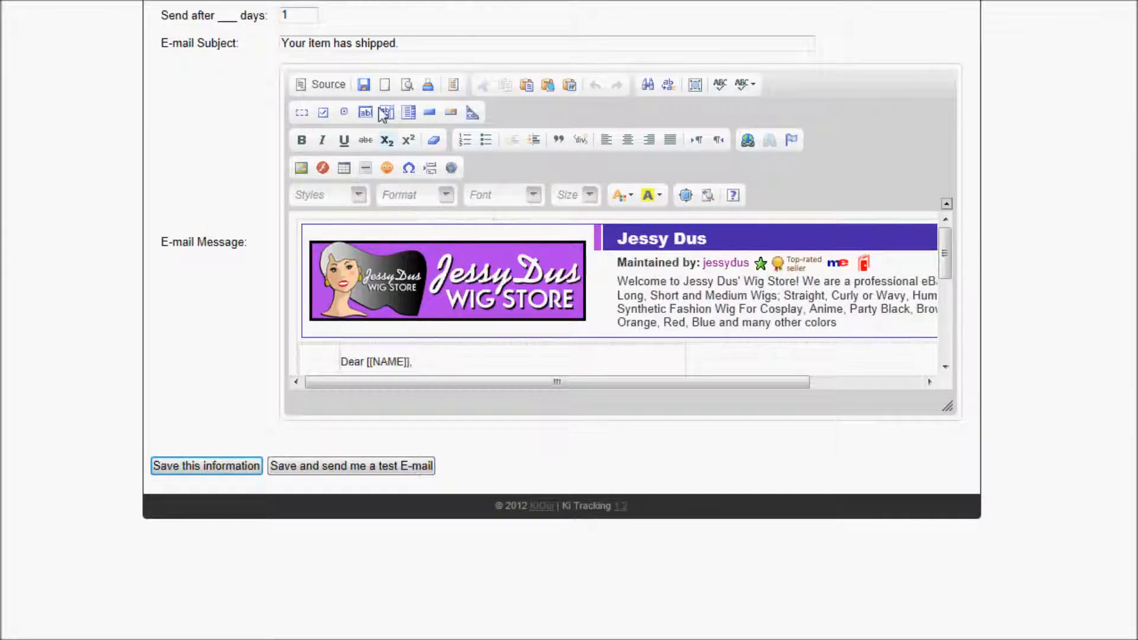
scroll(401, 179, up, 5)
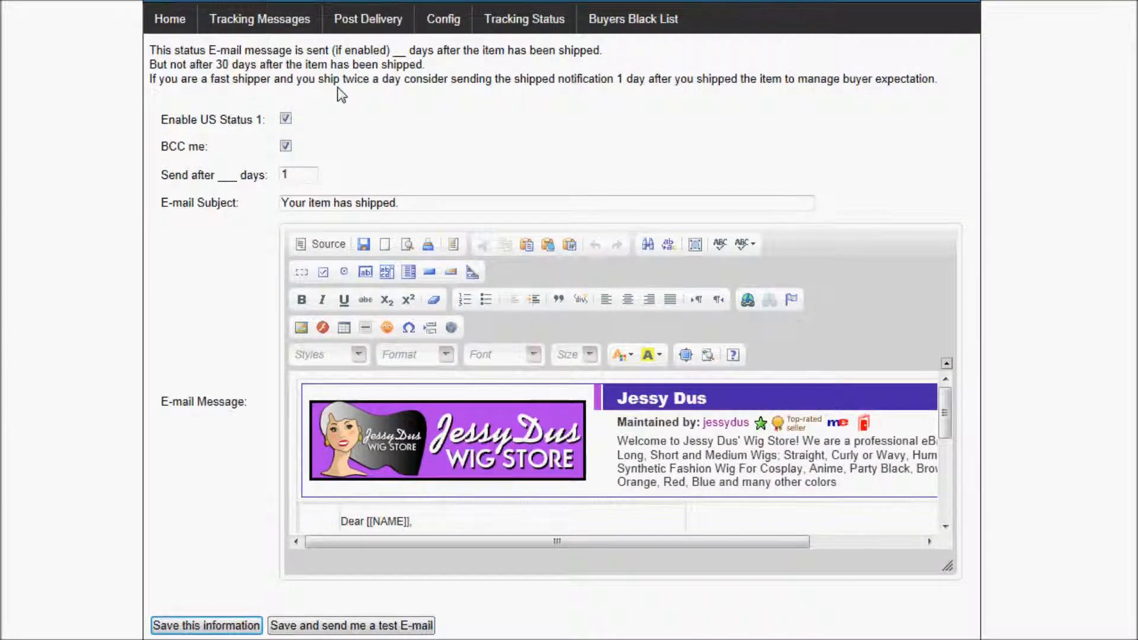
scroll(320, 95, up, 3)
mouse_move(279, 125)
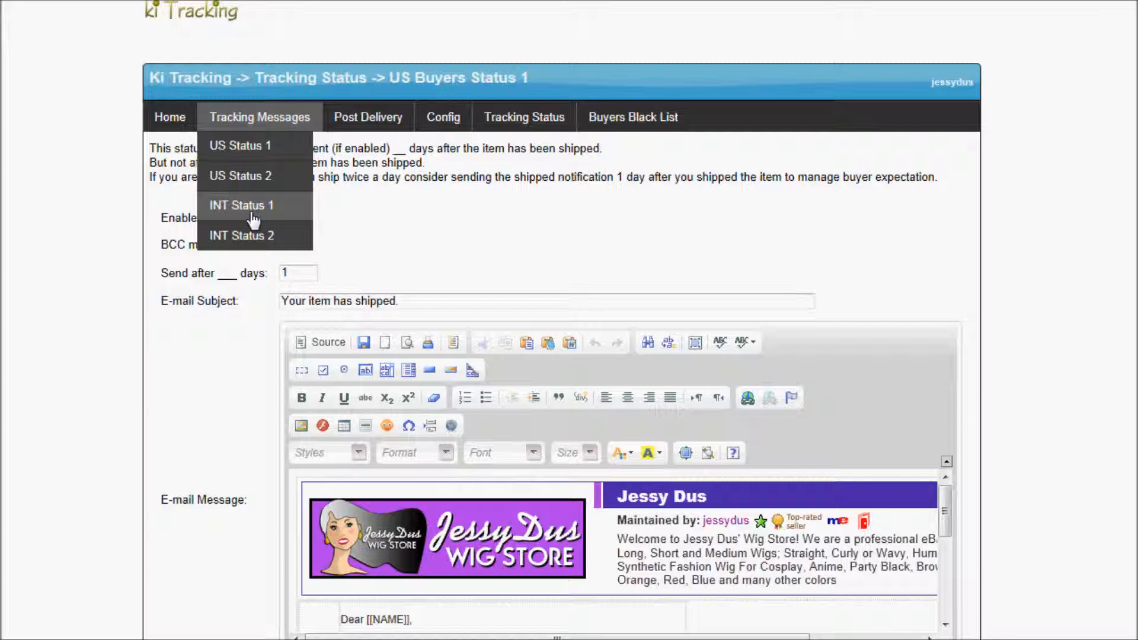
click(332, 346)
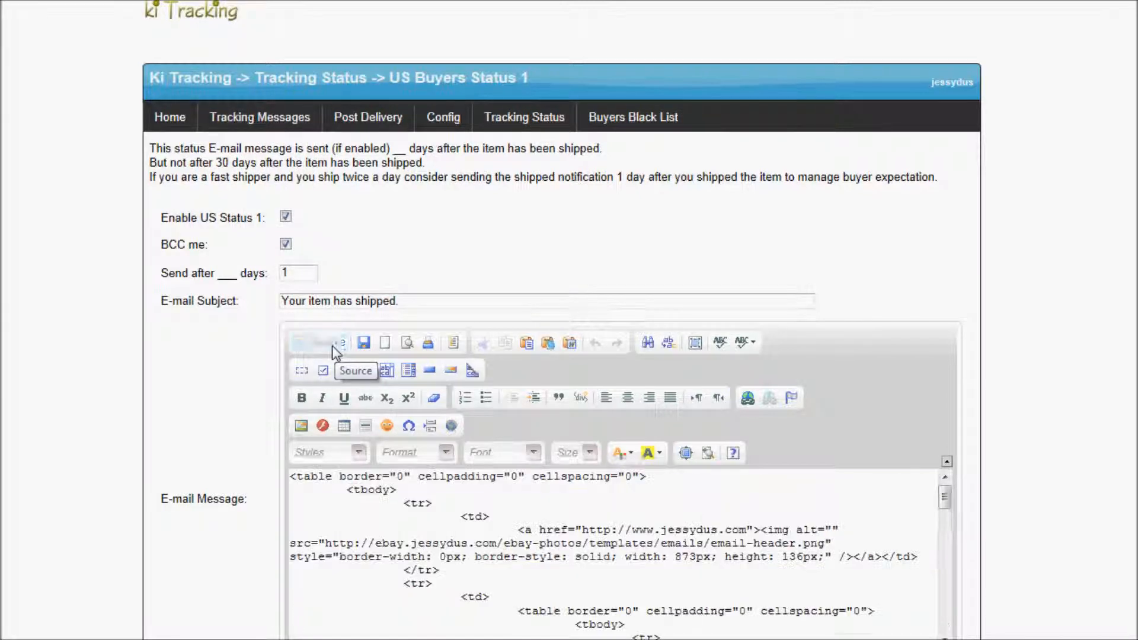
scroll(350, 356, down, 3)
right_click(365, 367)
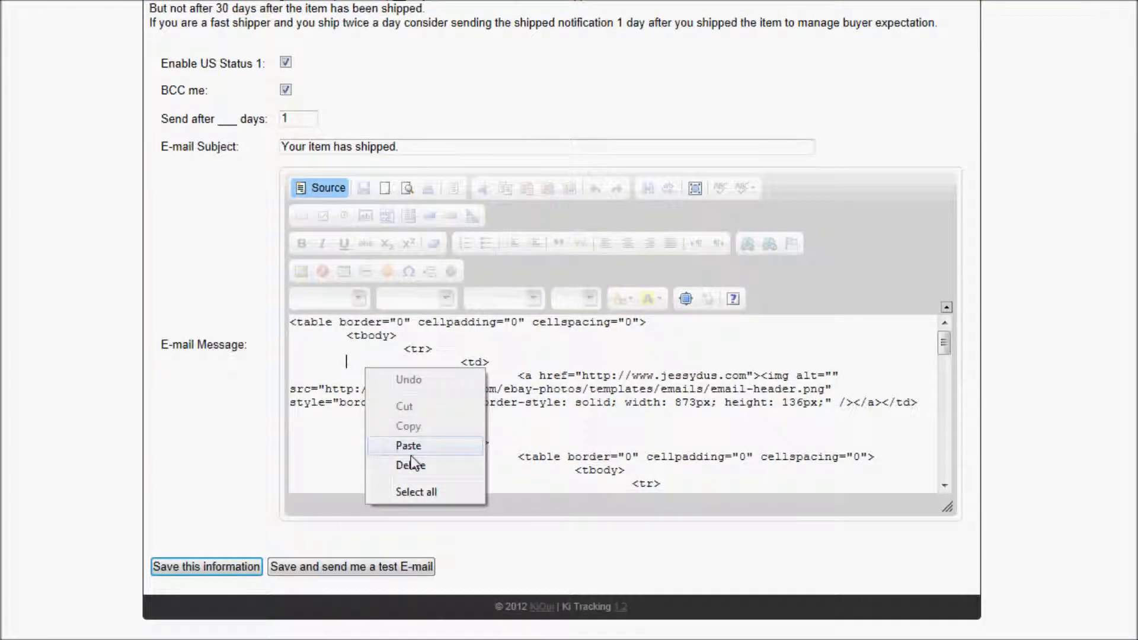
click(418, 490)
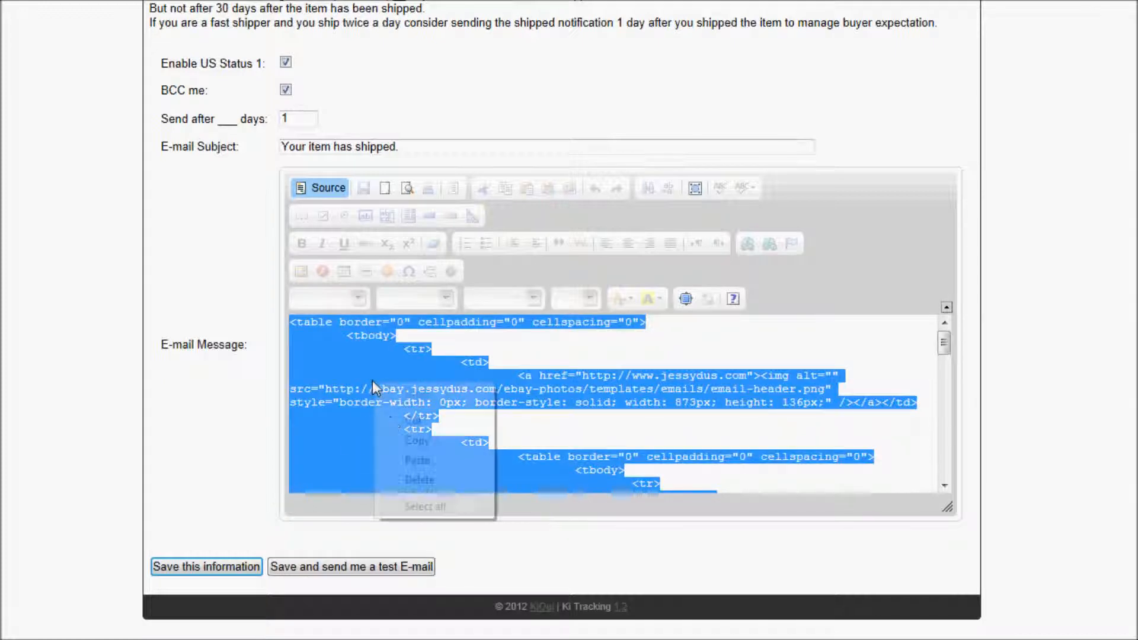
click(418, 440)
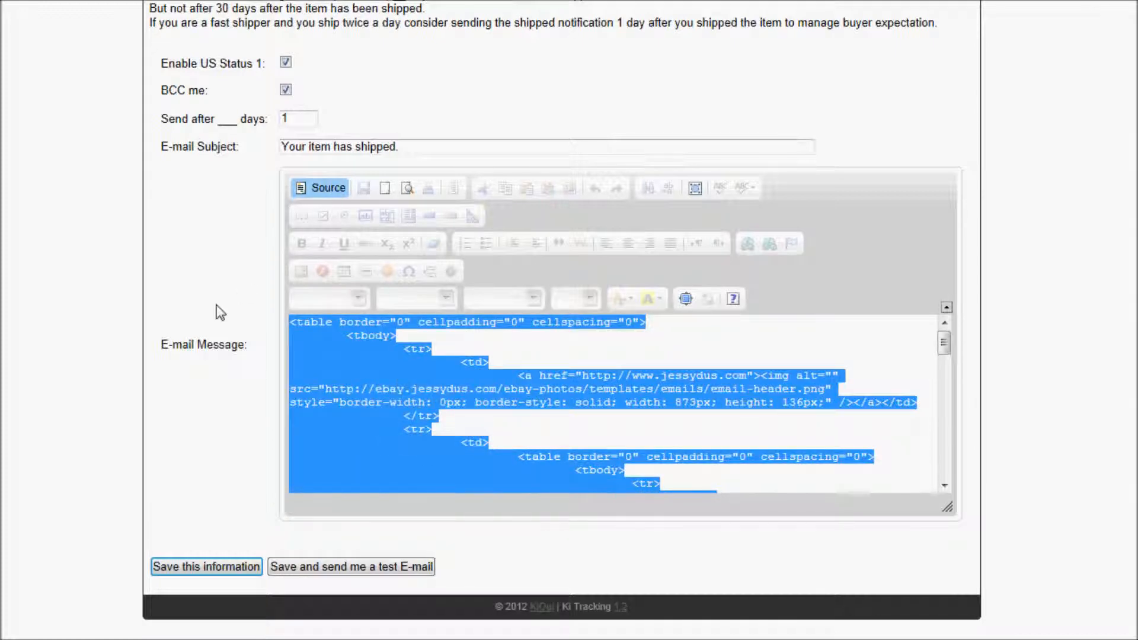
scroll(221, 313, up, 6)
mouse_move(255, 279)
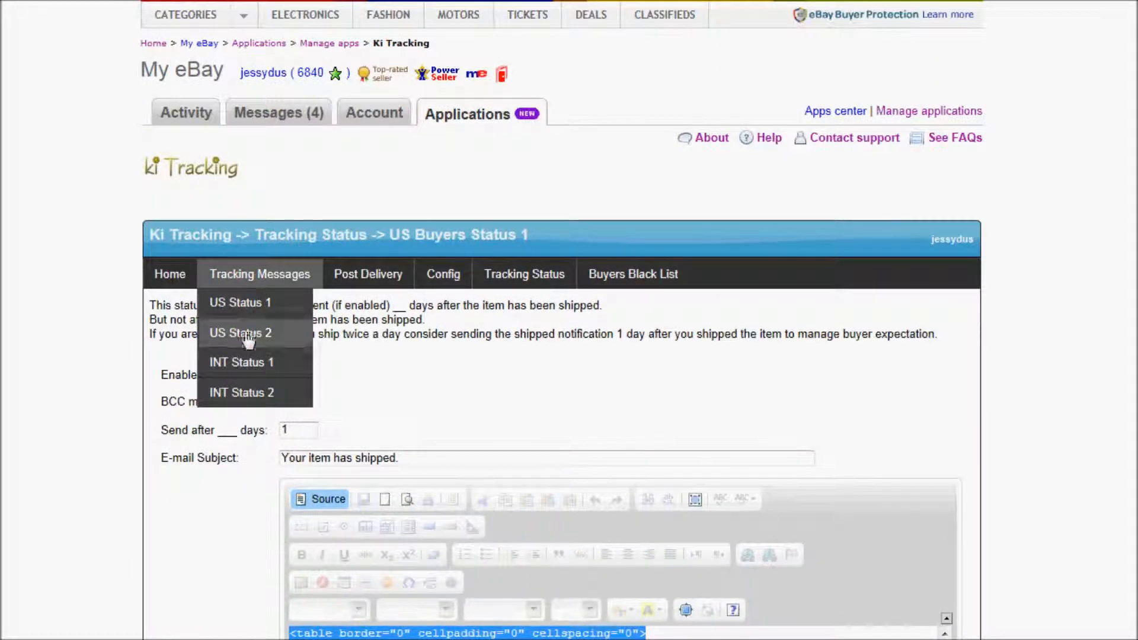
Paste the copied branded template into the INT Status 1 message source and return to rendered view.
click(249, 362)
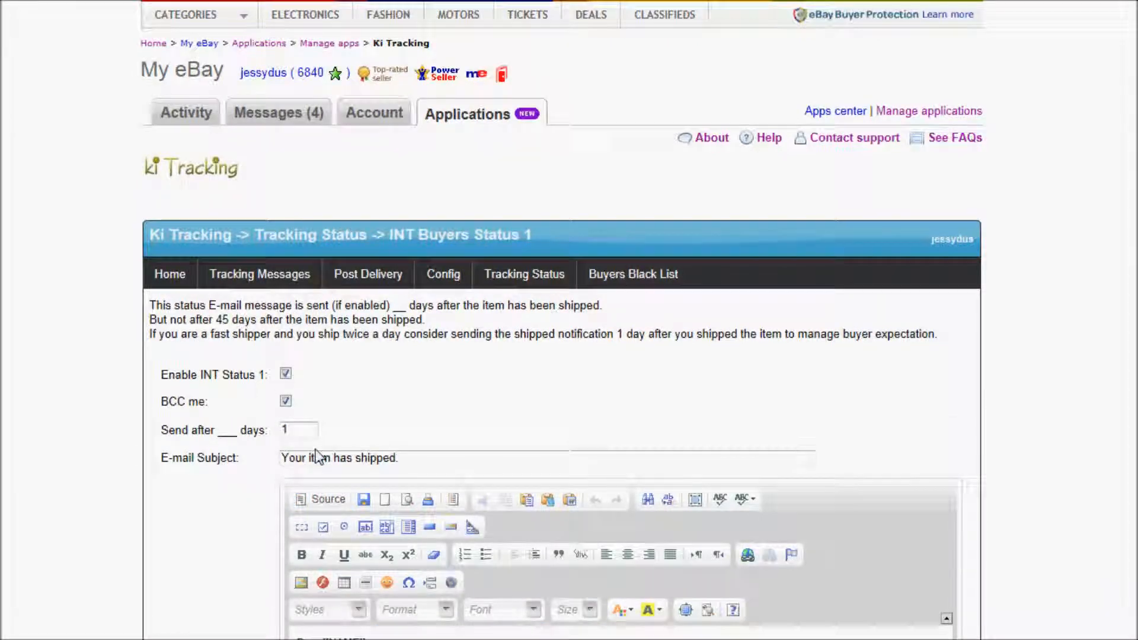
scroll(317, 456, down, 3)
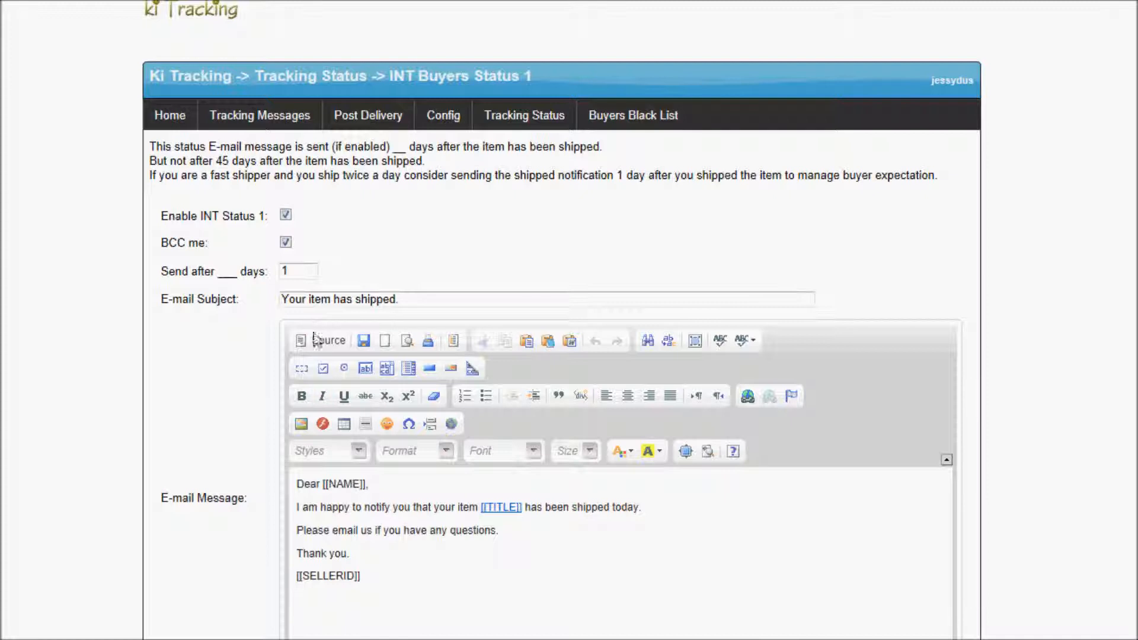
click(320, 343)
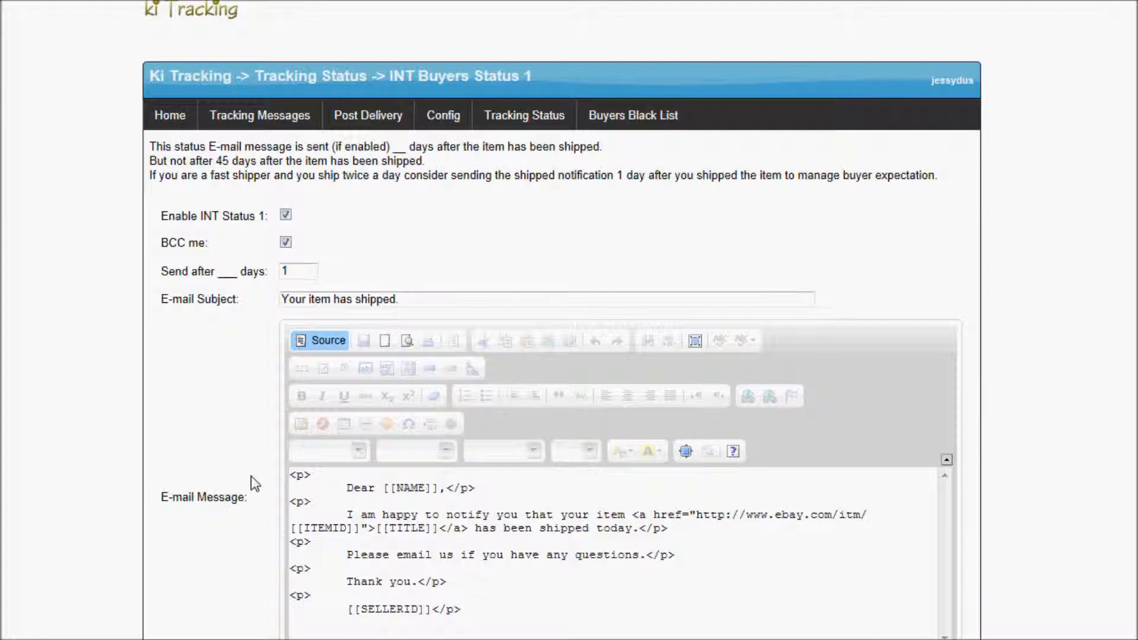
key(Return)
key(Return)
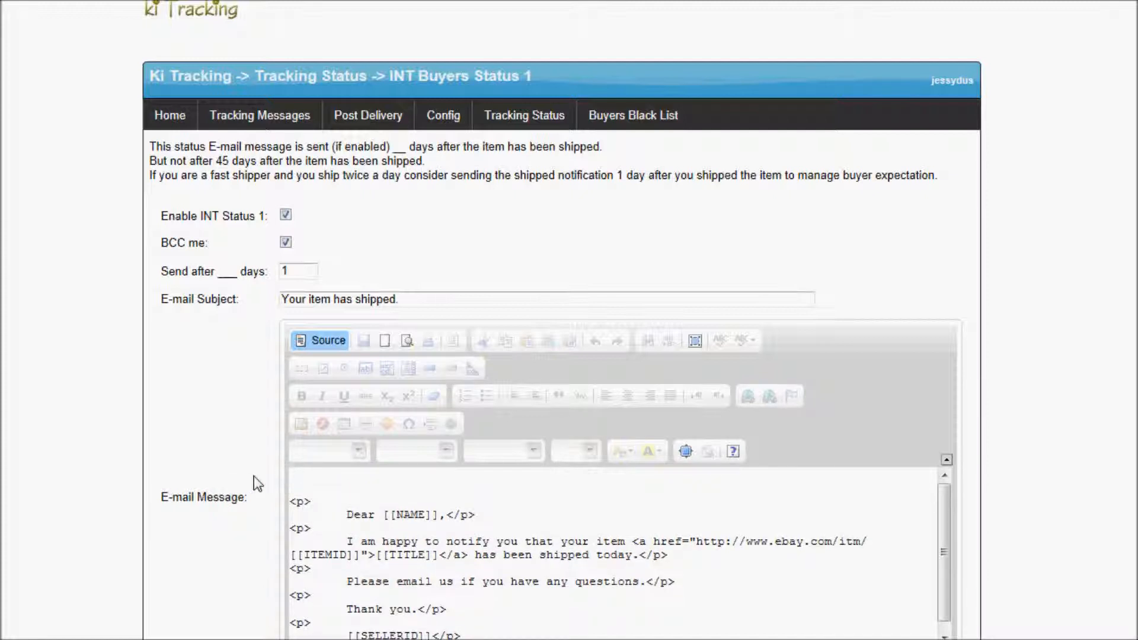
right_click(306, 479)
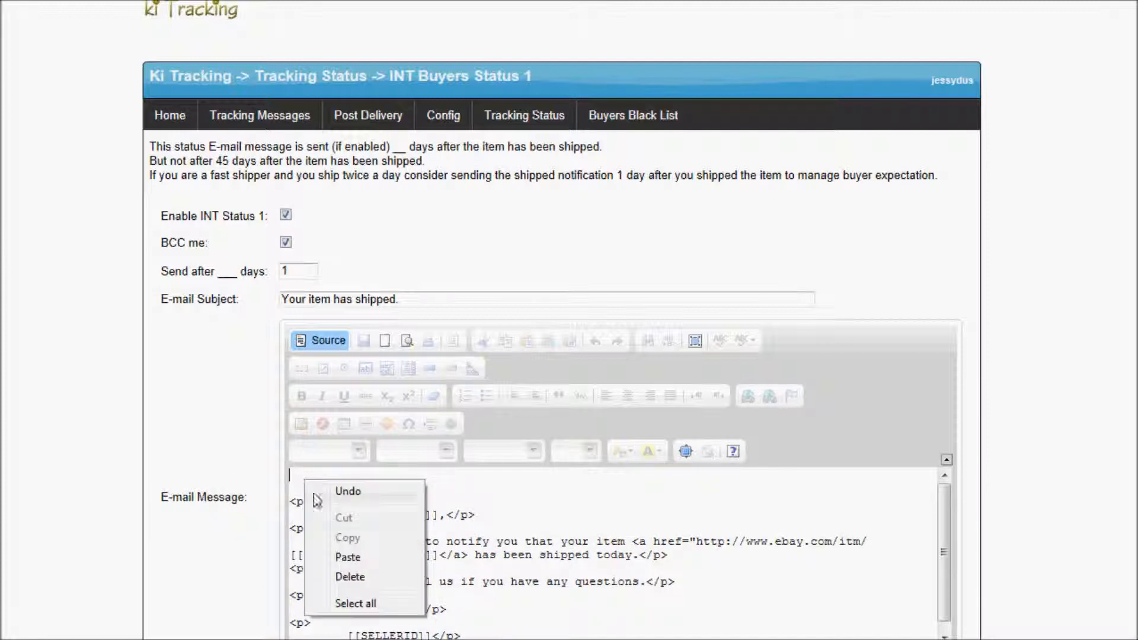
click(348, 557)
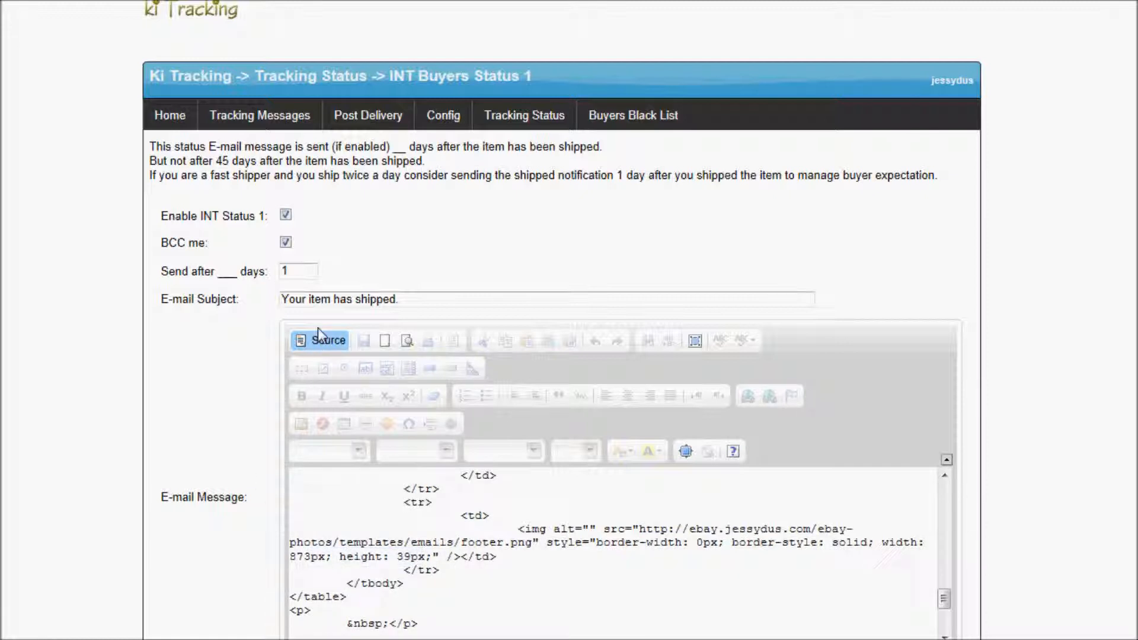
click(320, 343)
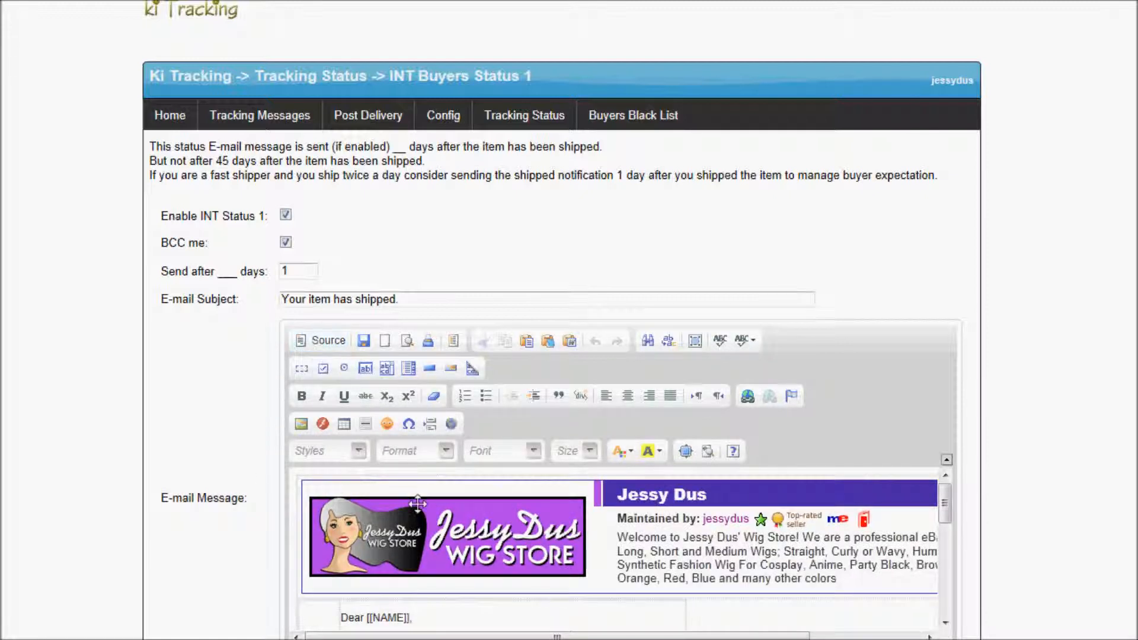
Stretch the INT Status 1 editor to reveal the Facebook/SALE banners, footer and leftover plain text.
scroll(451, 563, down, 2)
scroll(235, 383, down, 5)
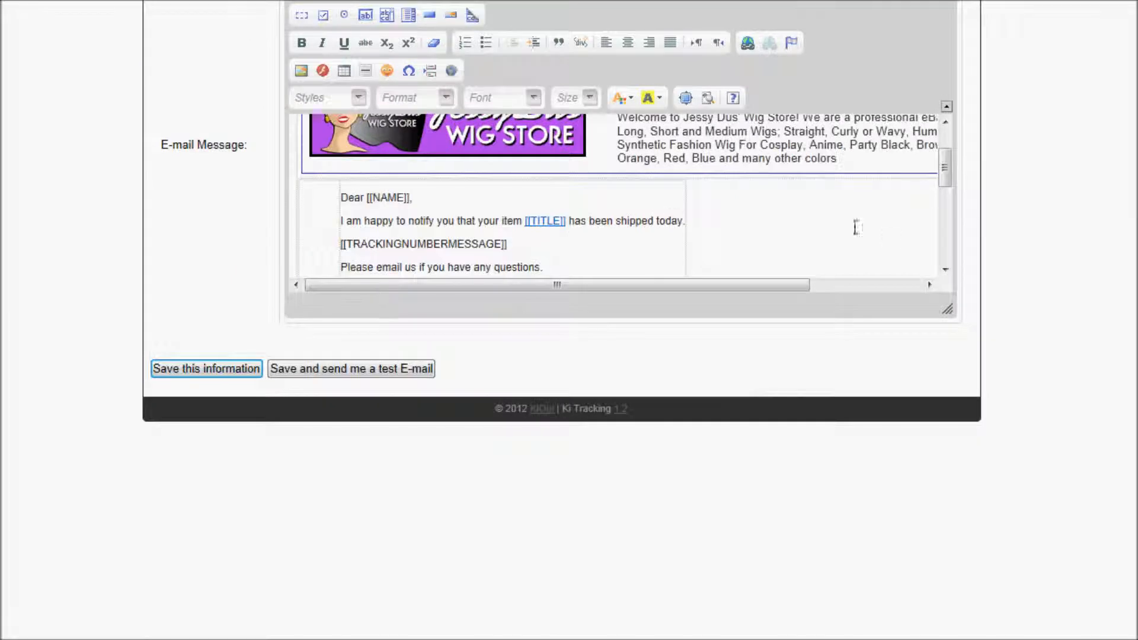
drag(947, 309, 933, 428)
drag(627, 431, 949, 639)
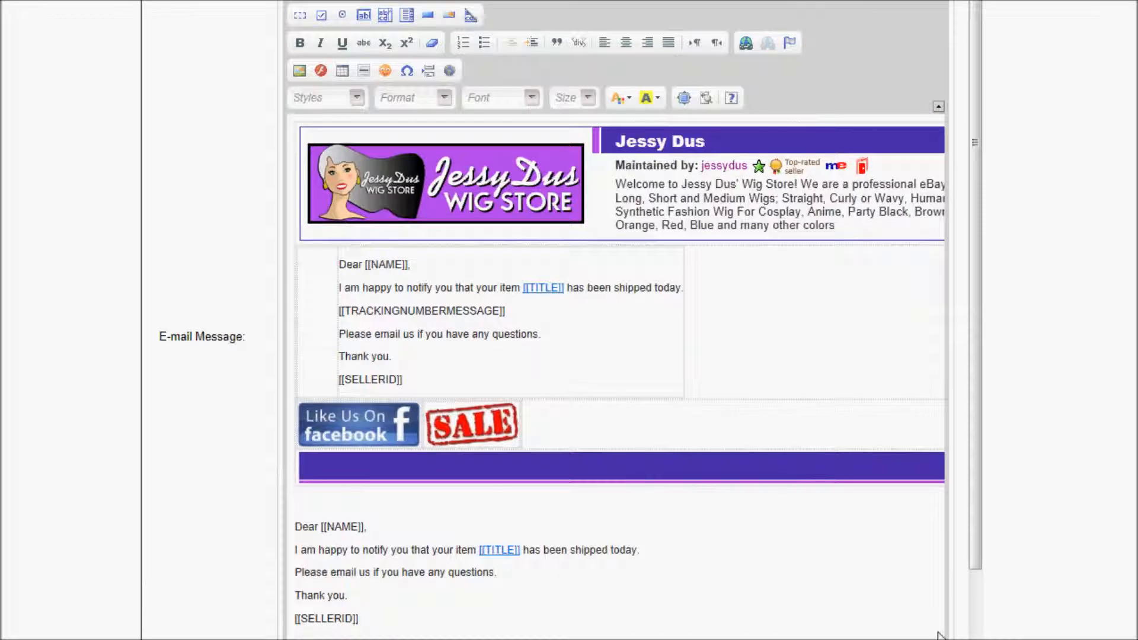
click(362, 620)
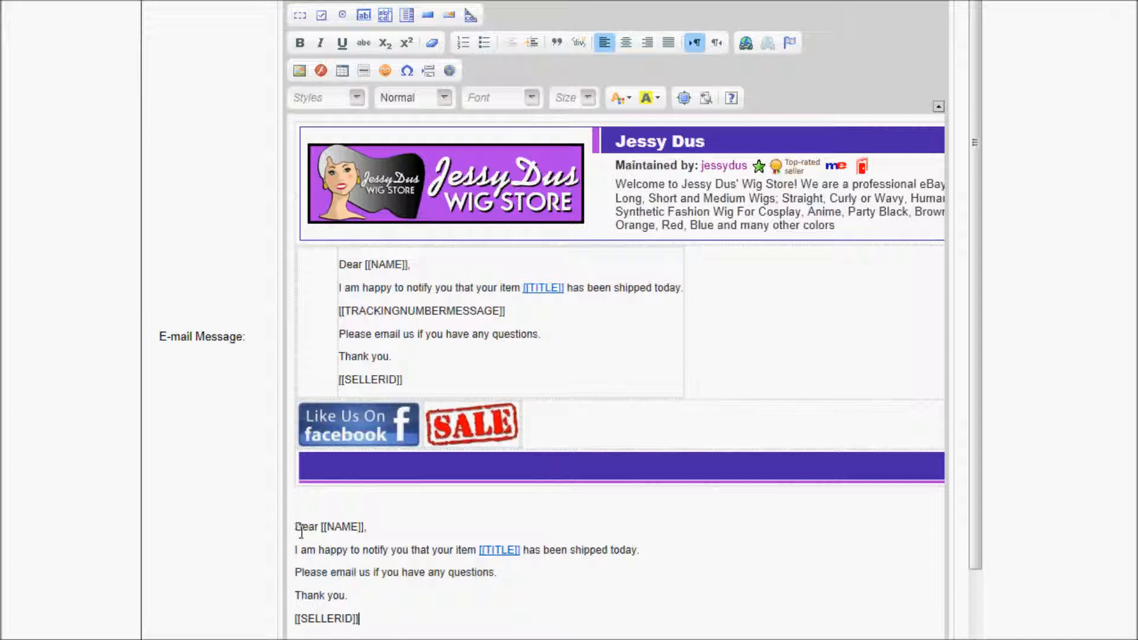
Delete the upper tracking-number version of the shipping message.
drag(368, 620, 304, 536)
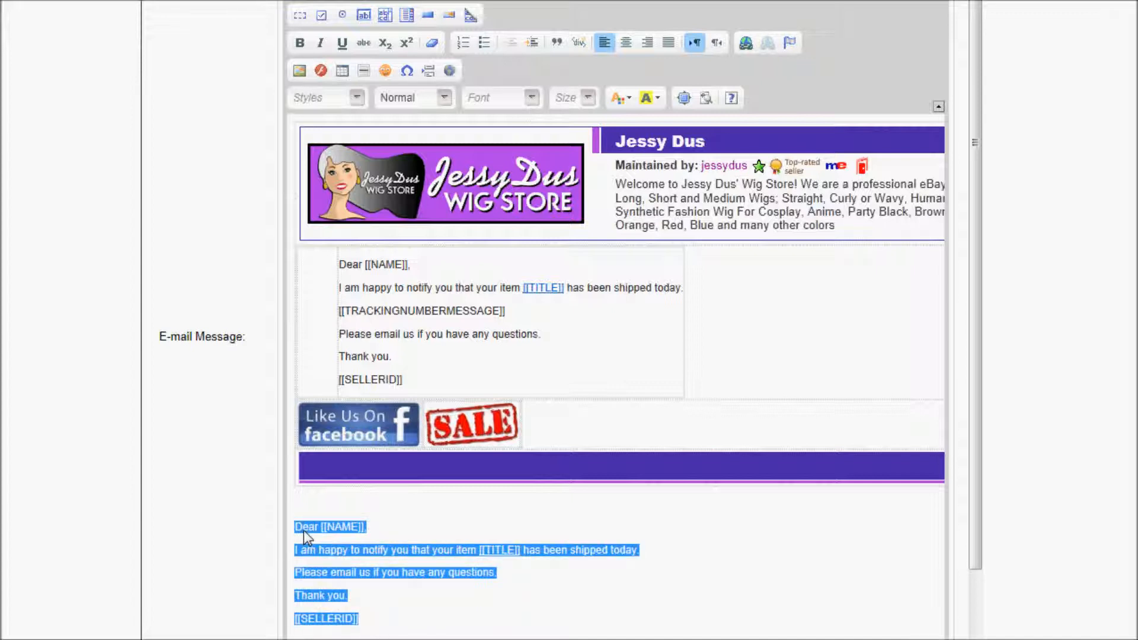
drag(505, 311, 370, 317)
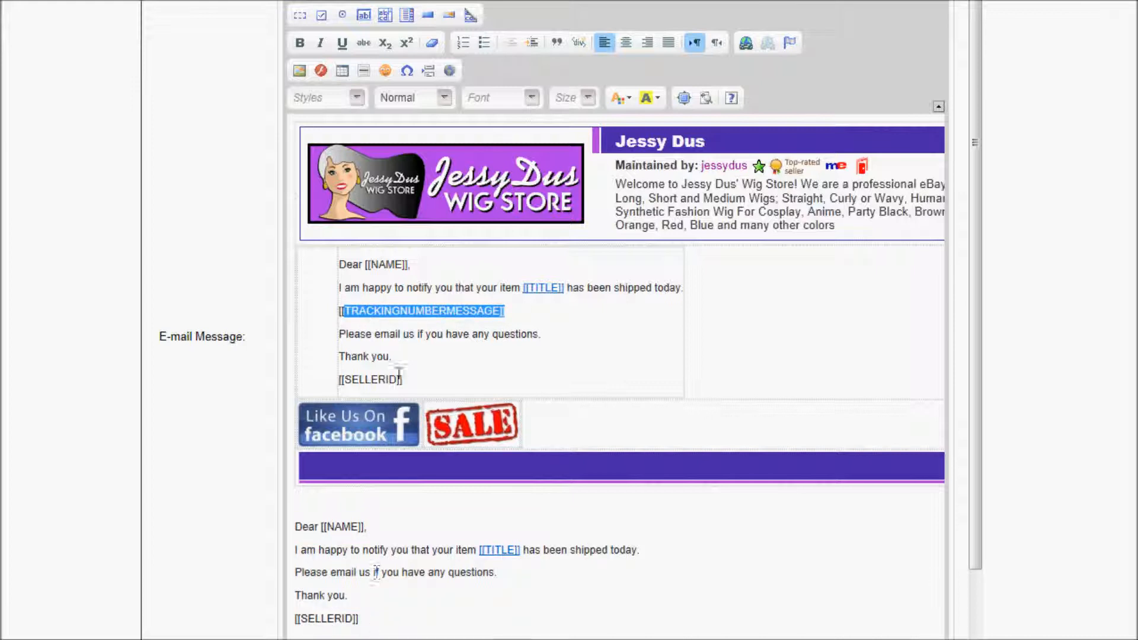
drag(404, 378, 352, 269)
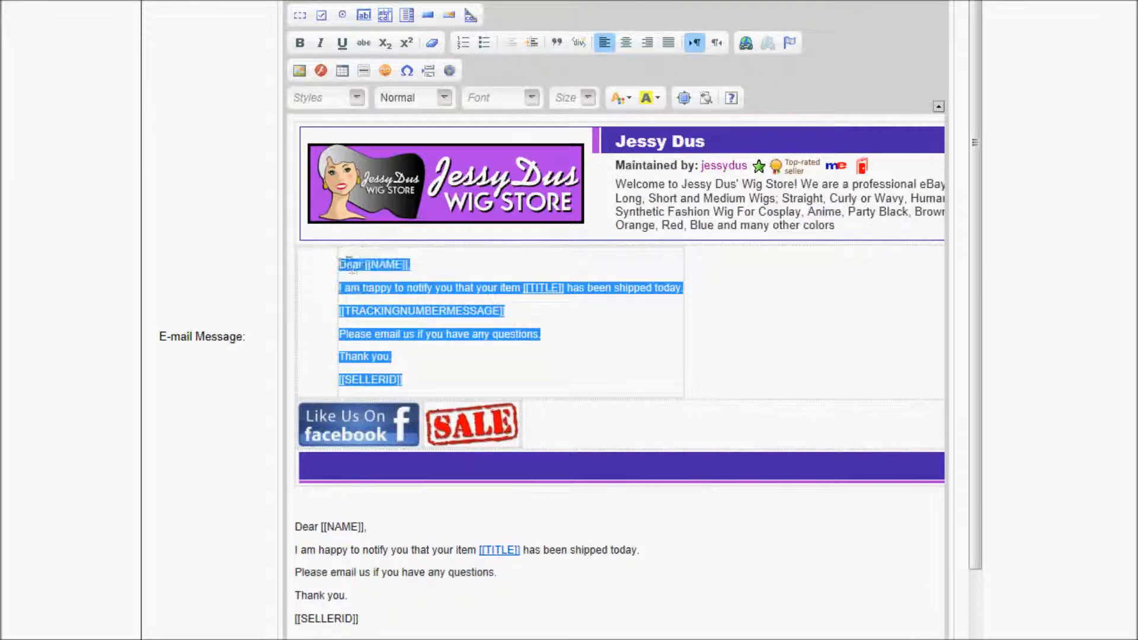
key(Delete)
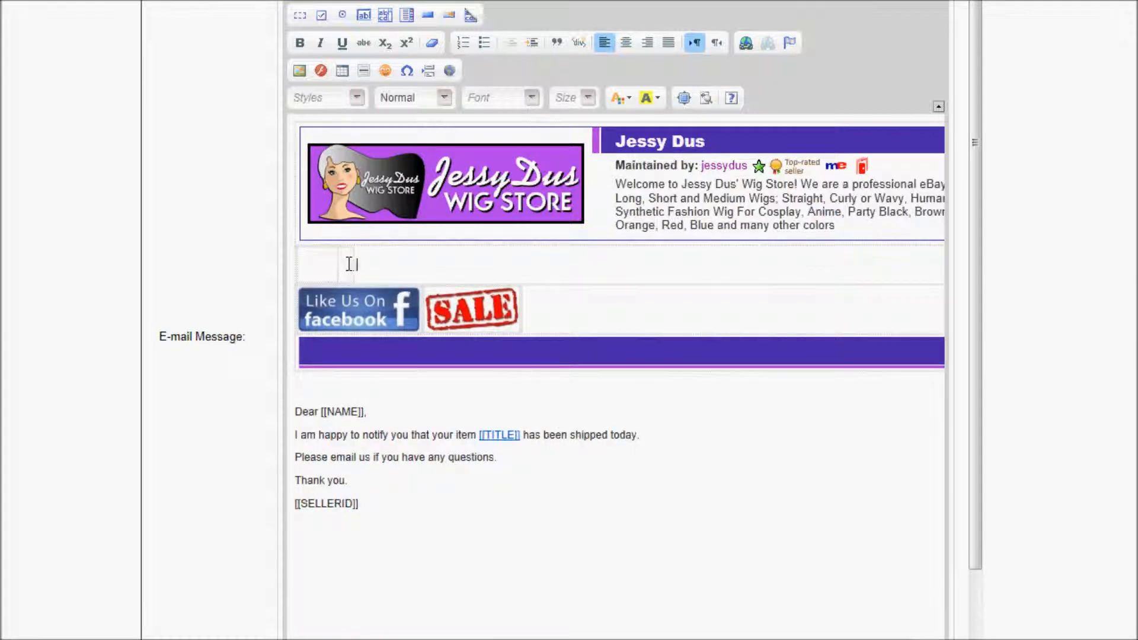
Move the remaining message into the empty cell under the header and trim stray blank lines and spaces.
drag(371, 496, 292, 403)
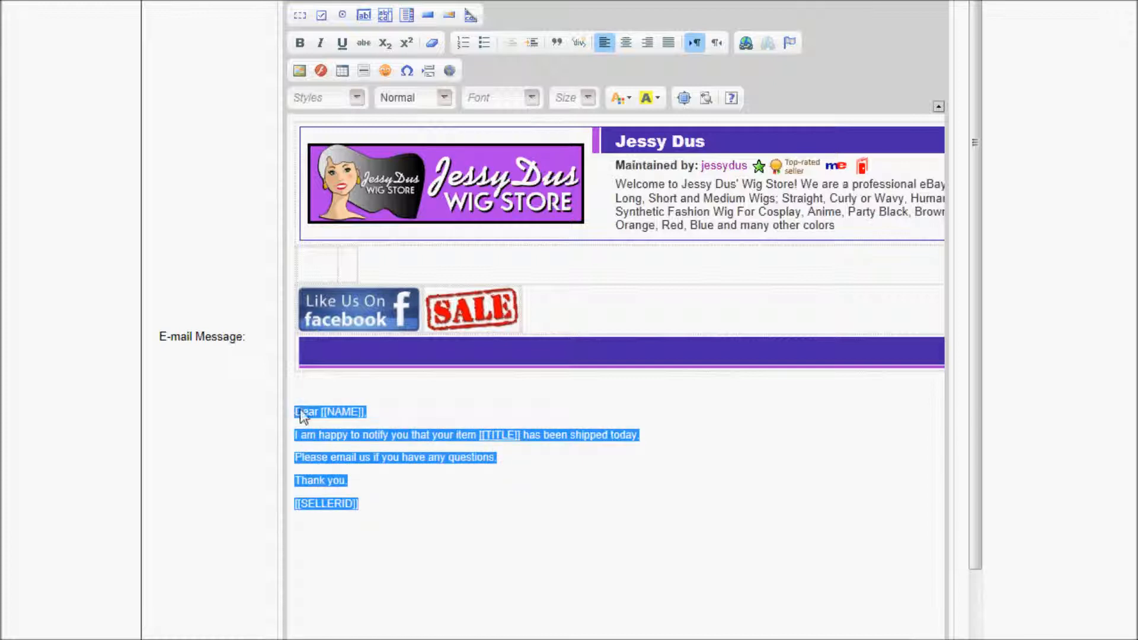
right_click(295, 410)
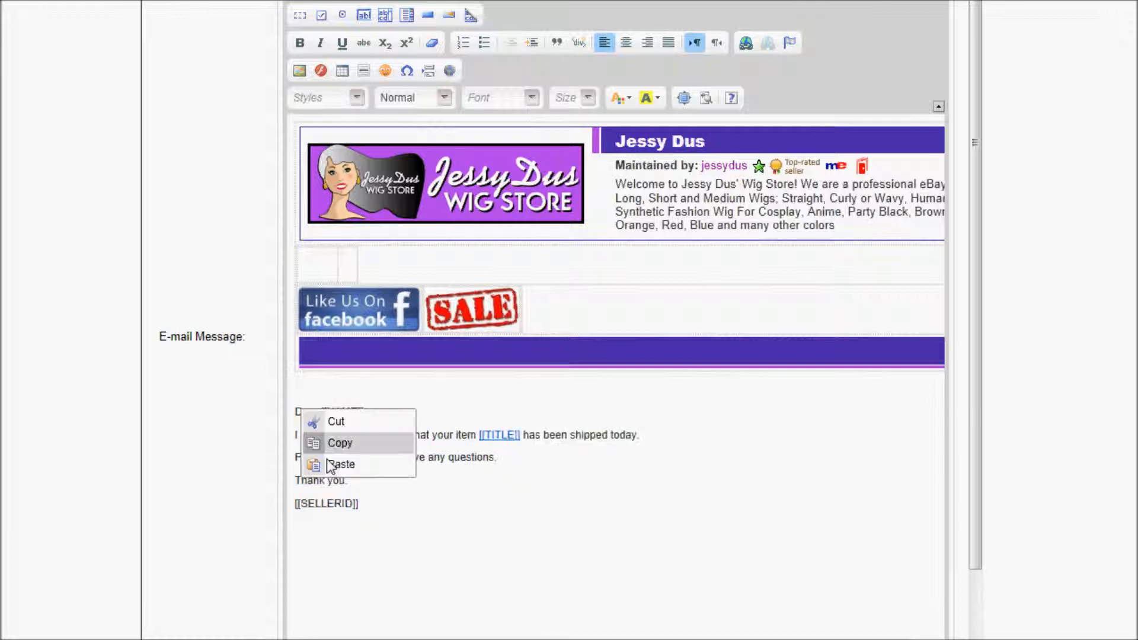
click(354, 422)
click(611, 453)
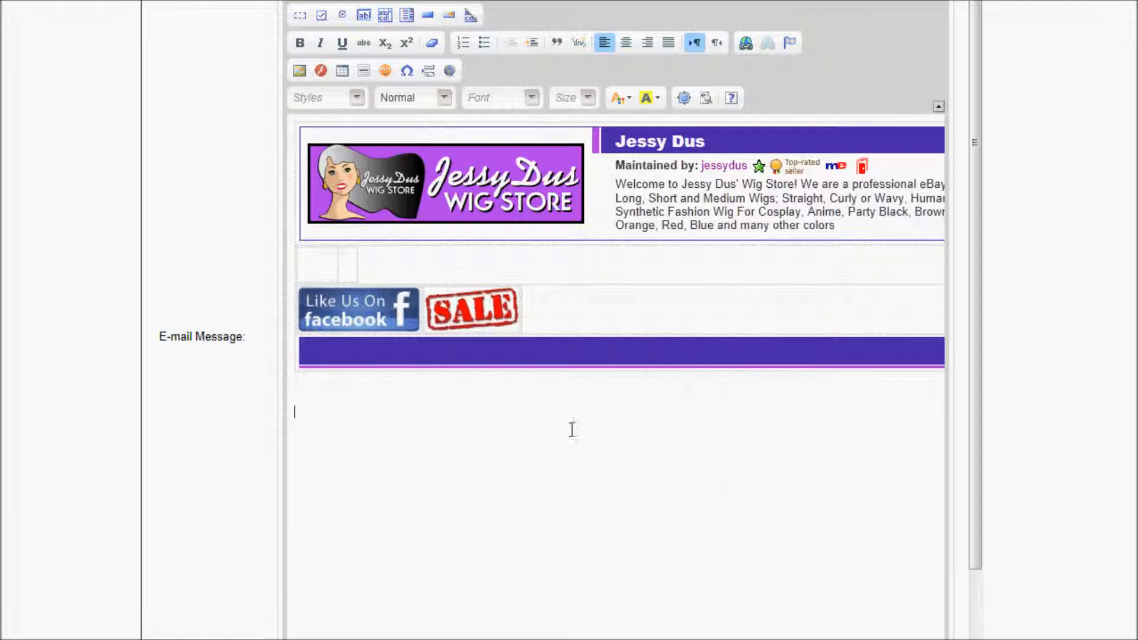
click(348, 267)
right_click(348, 268)
click(362, 278)
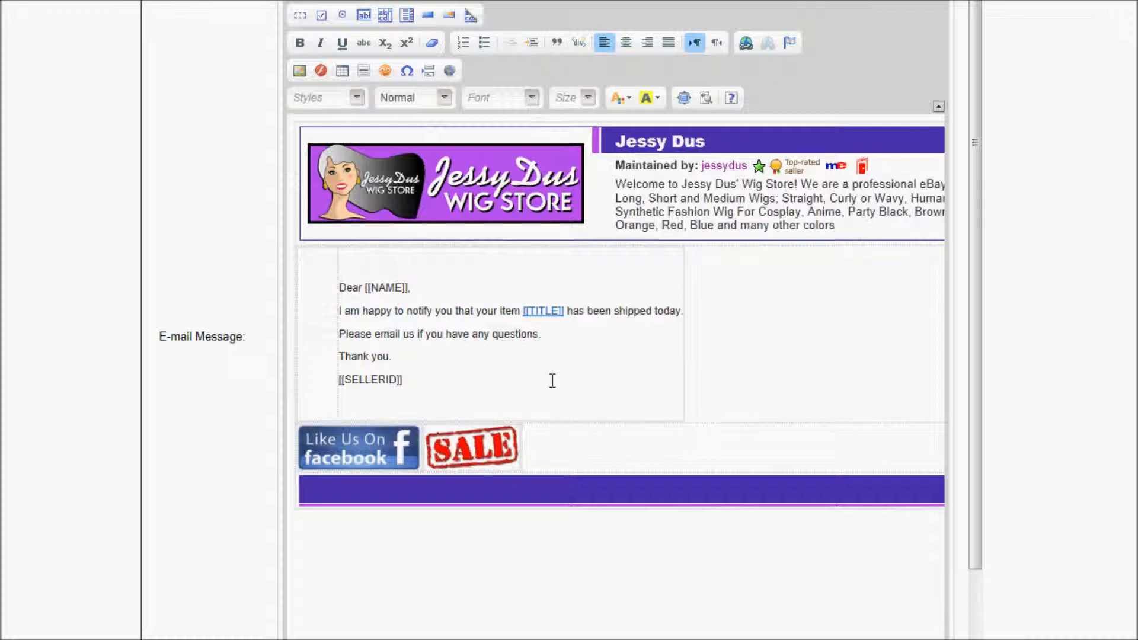
key(Delete)
key(BackSpace)
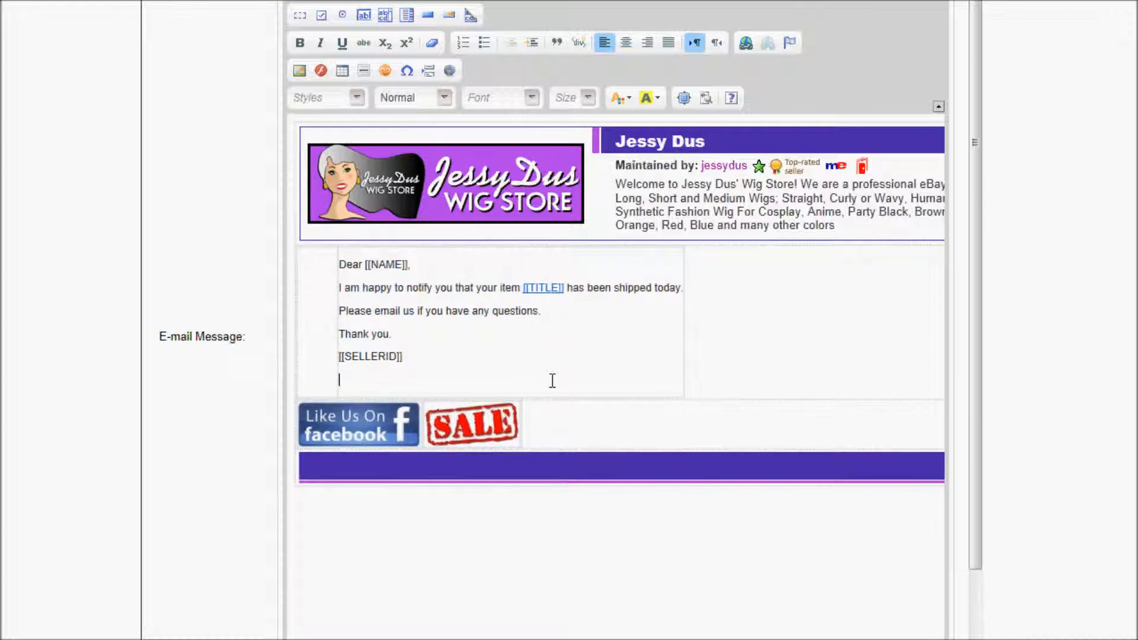
key(BackSpace)
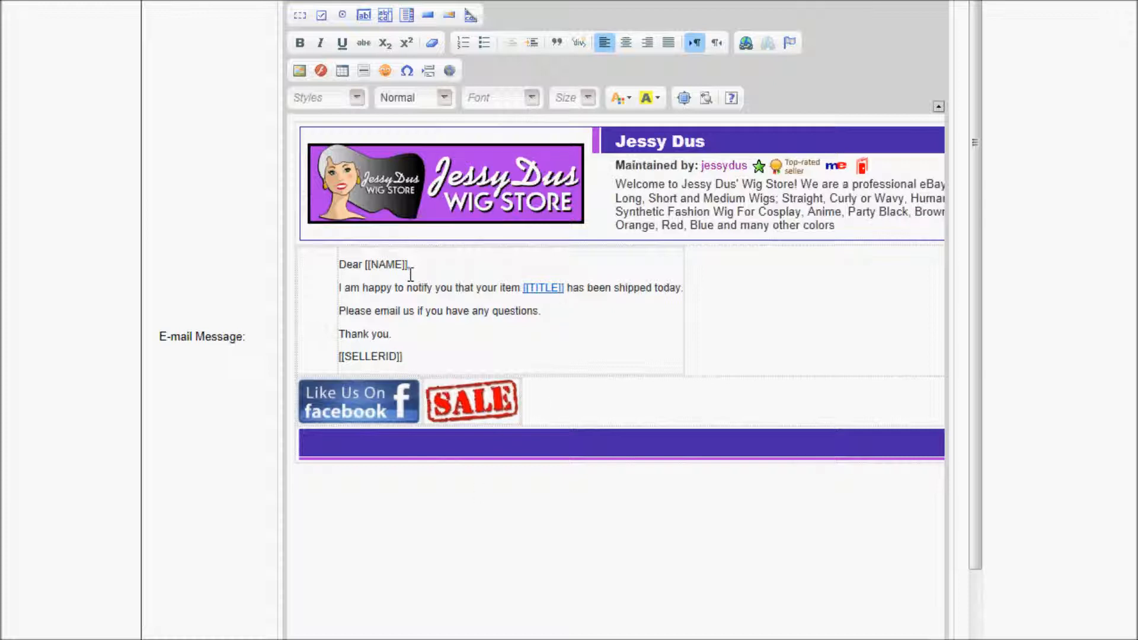
drag(970, 518, 977, 639)
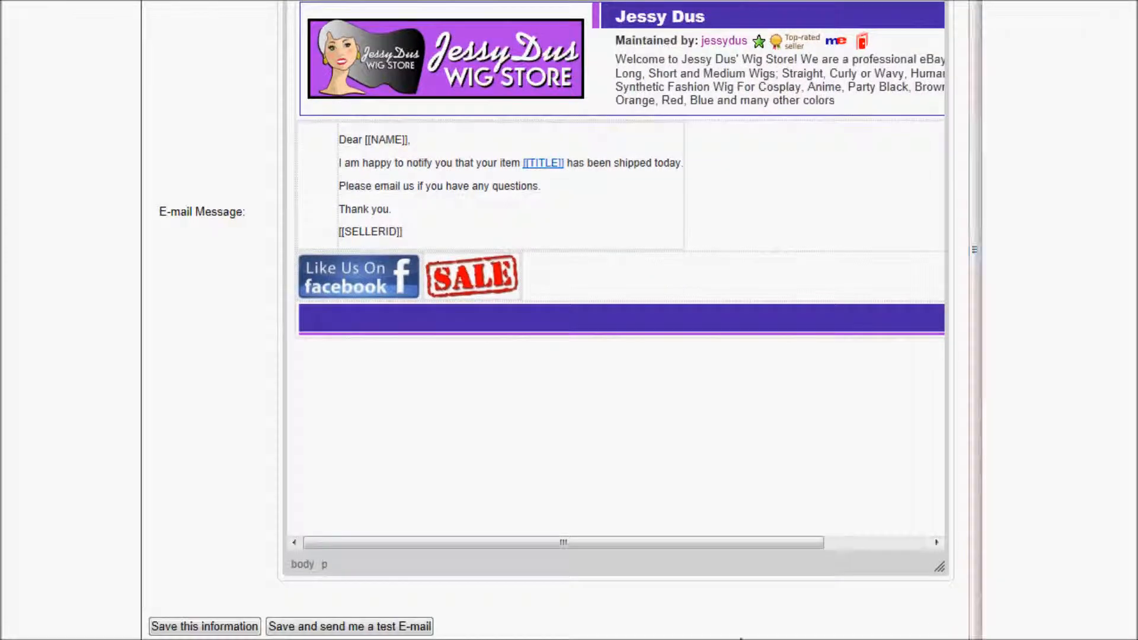
Save the INT Status 1 email, then go to Tracking Messages > US Status 1.
click(207, 627)
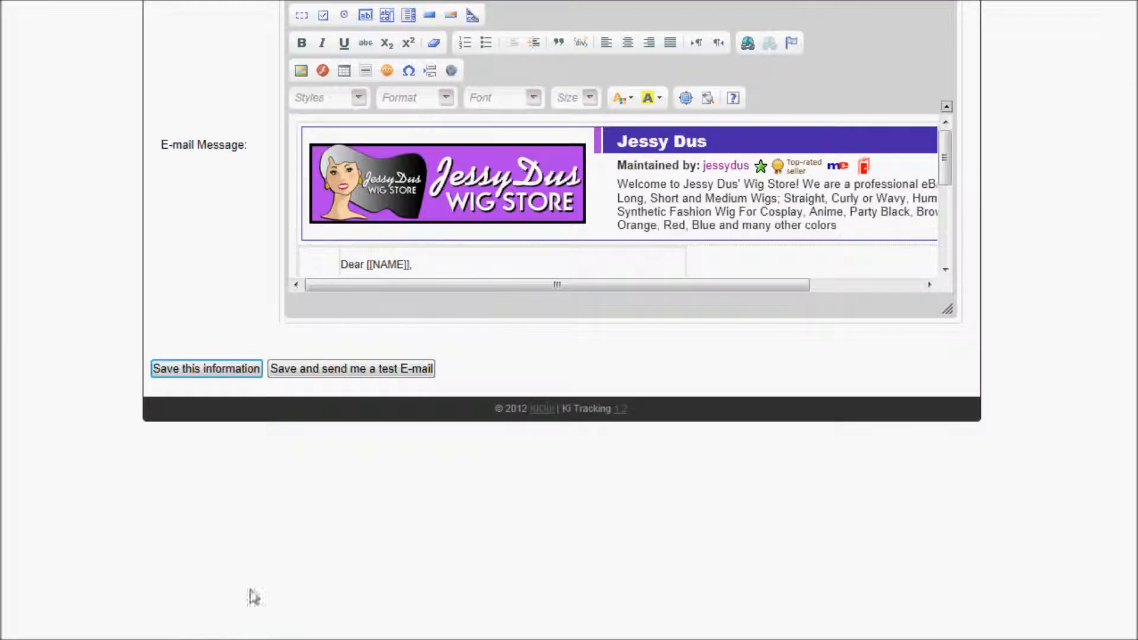
scroll(332, 430, up, 4)
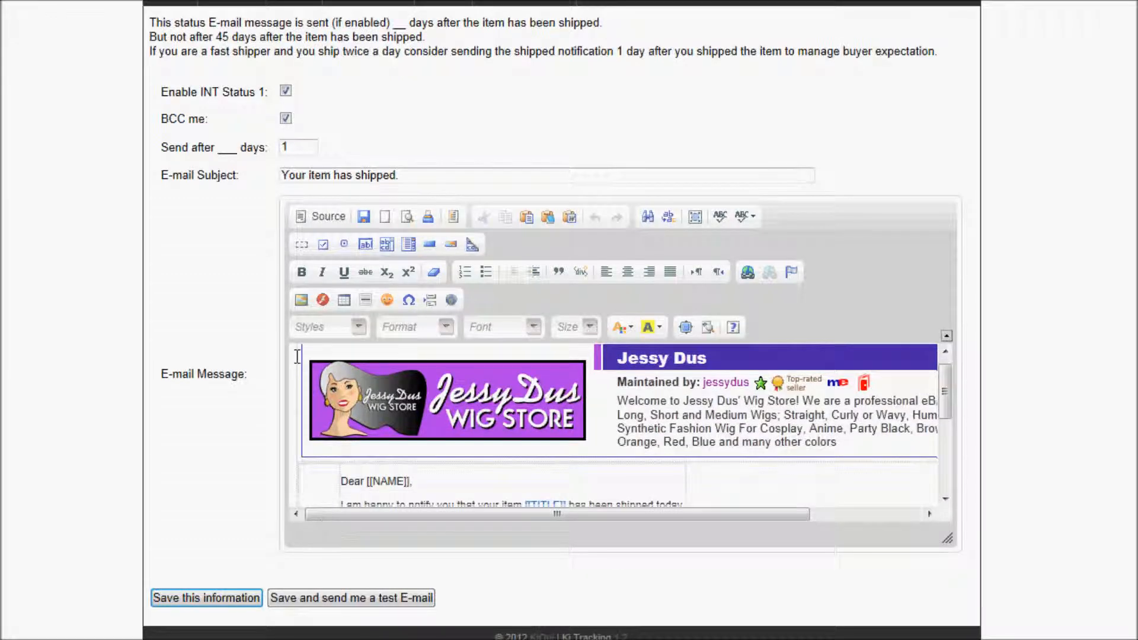
scroll(278, 379, up, 5)
mouse_move(246, 266)
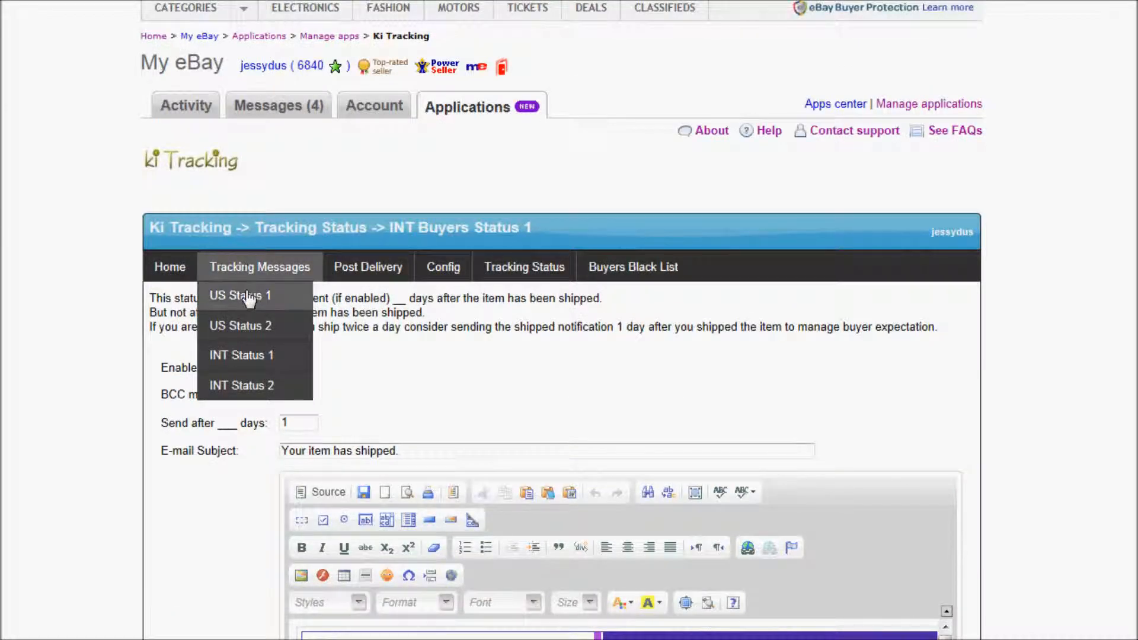
click(248, 298)
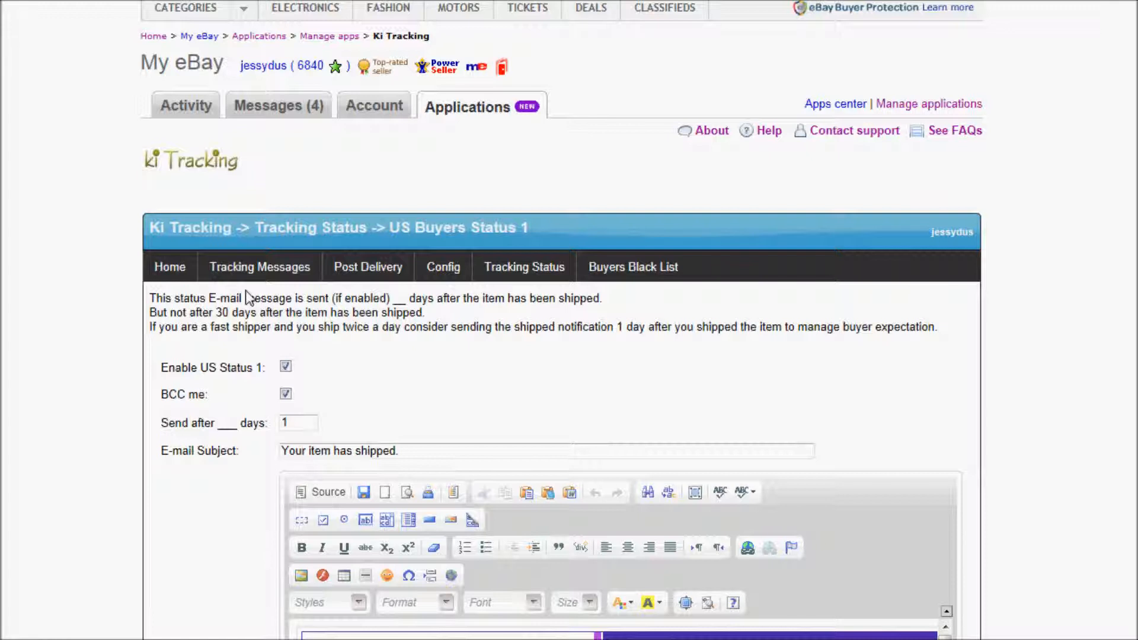
mouse_move(253, 268)
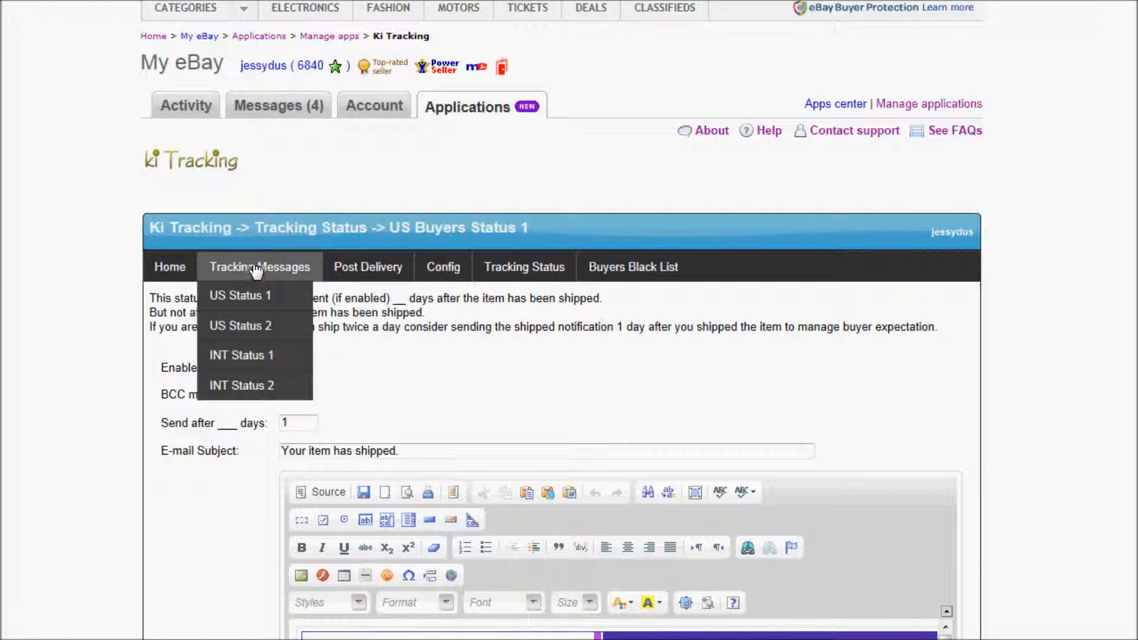
click(253, 303)
scroll(497, 416, down, 4)
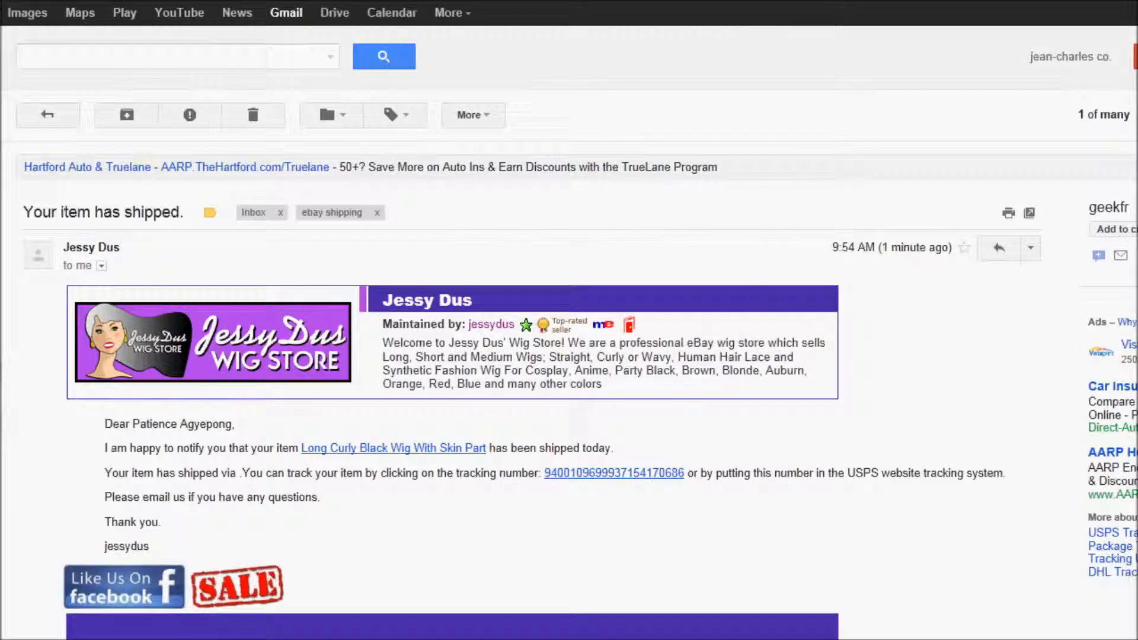
Inspect the greeting and body of the Gmail test email, then follow the SALE image link.
scroll(547, 358, down, 1)
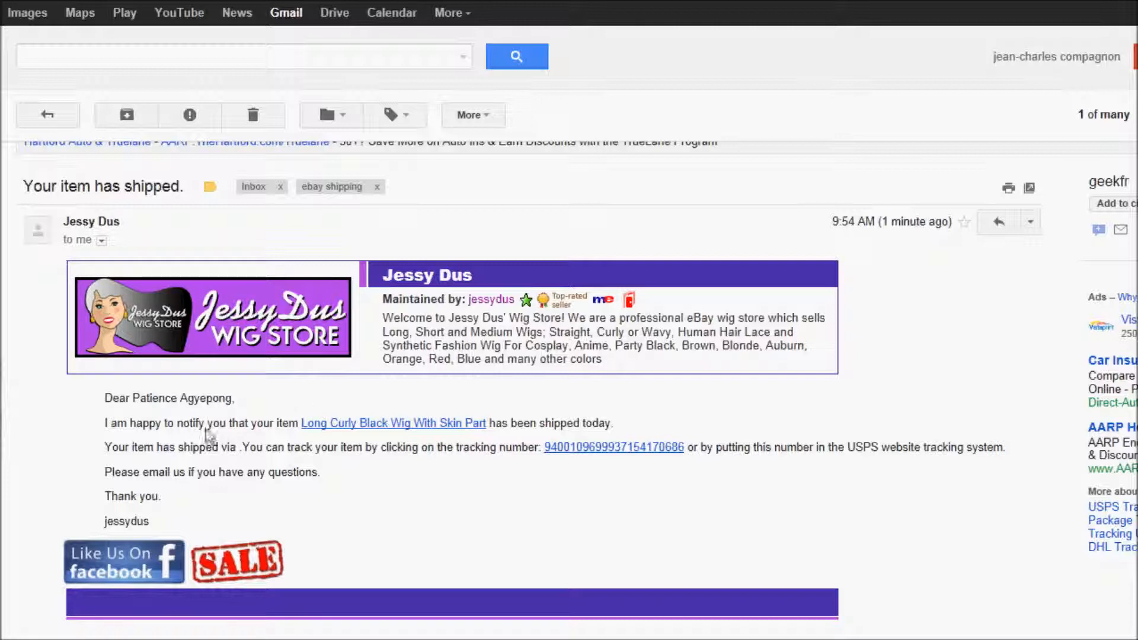
drag(105, 398, 176, 451)
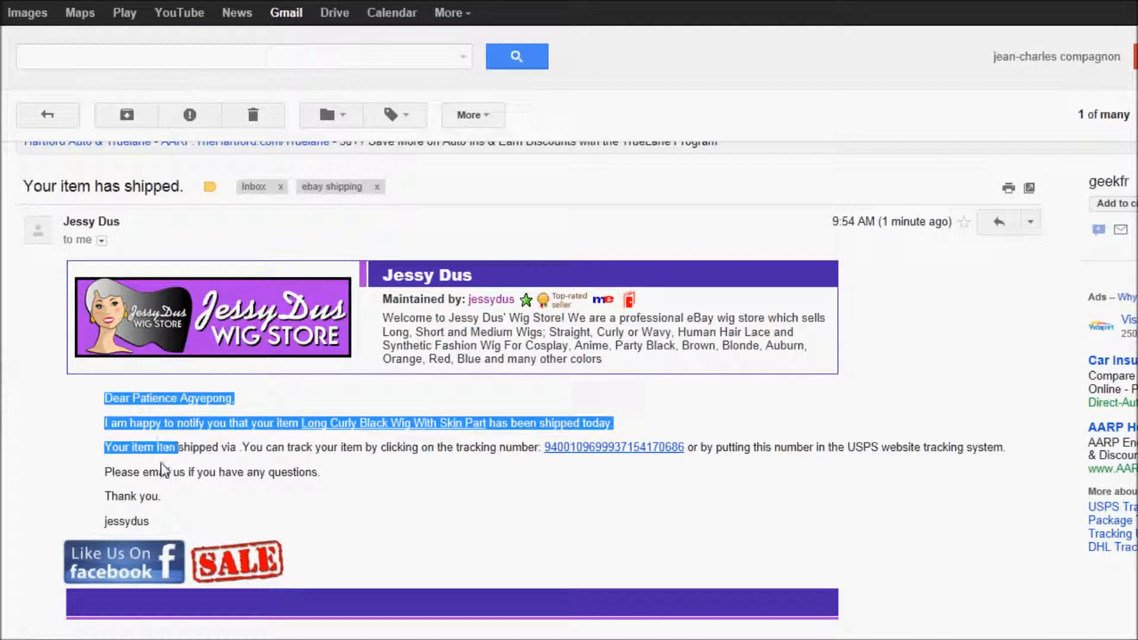
click(209, 452)
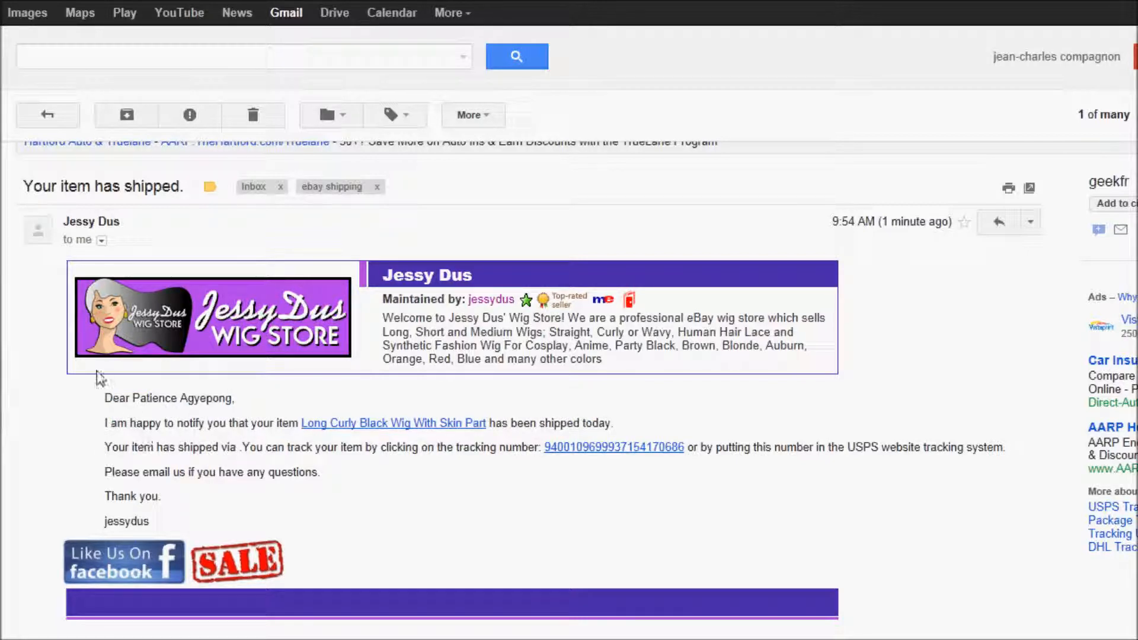
drag(122, 409, 185, 492)
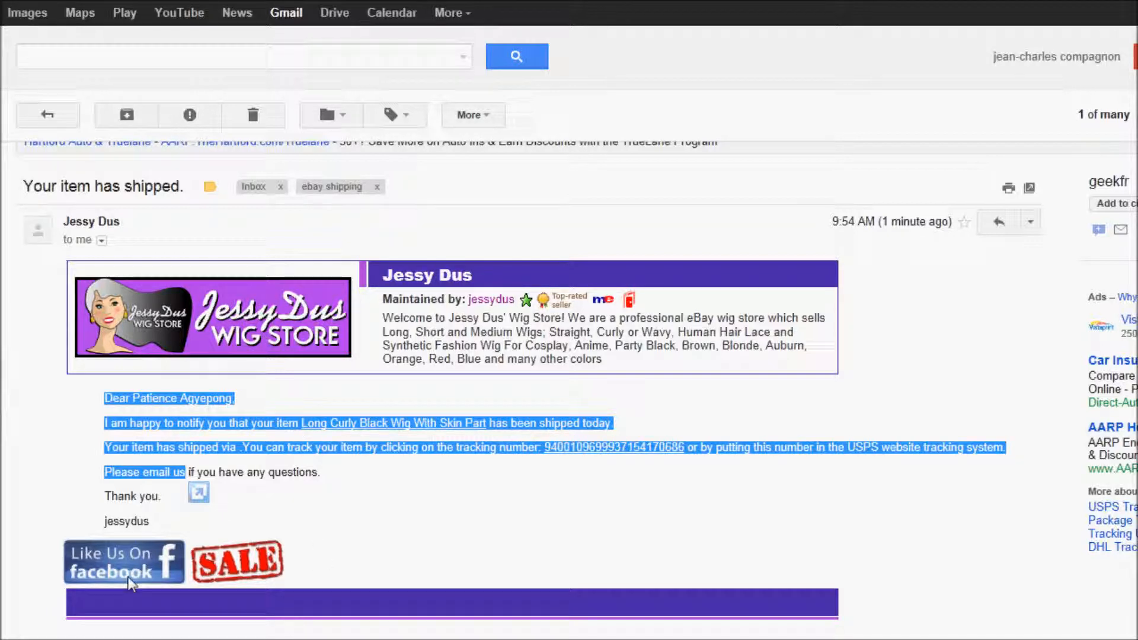
click(302, 505)
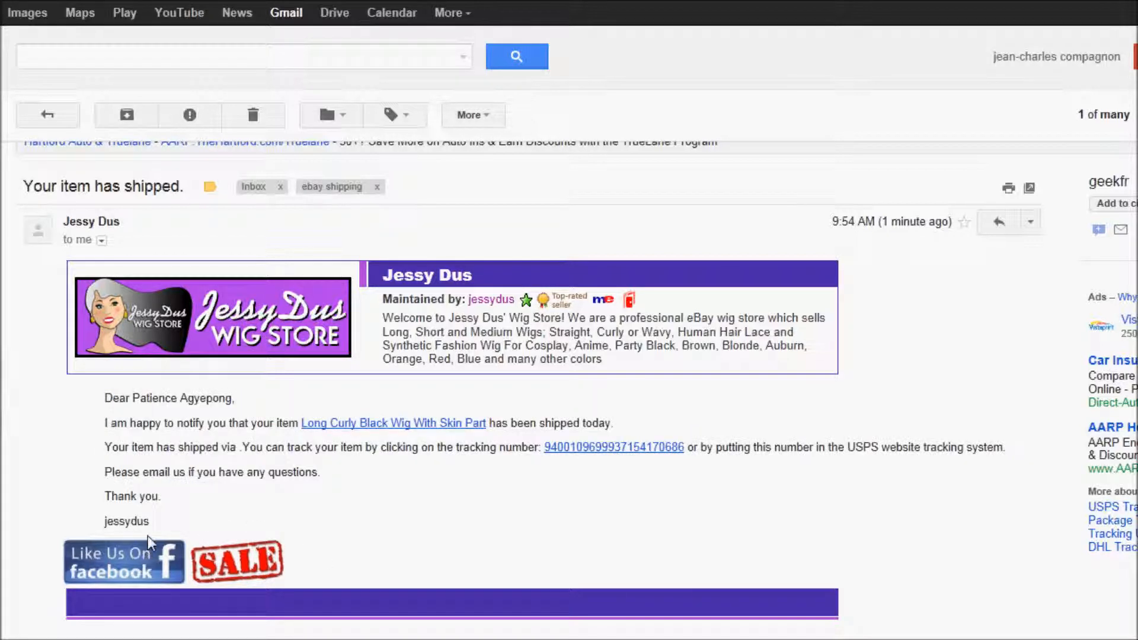
click(224, 566)
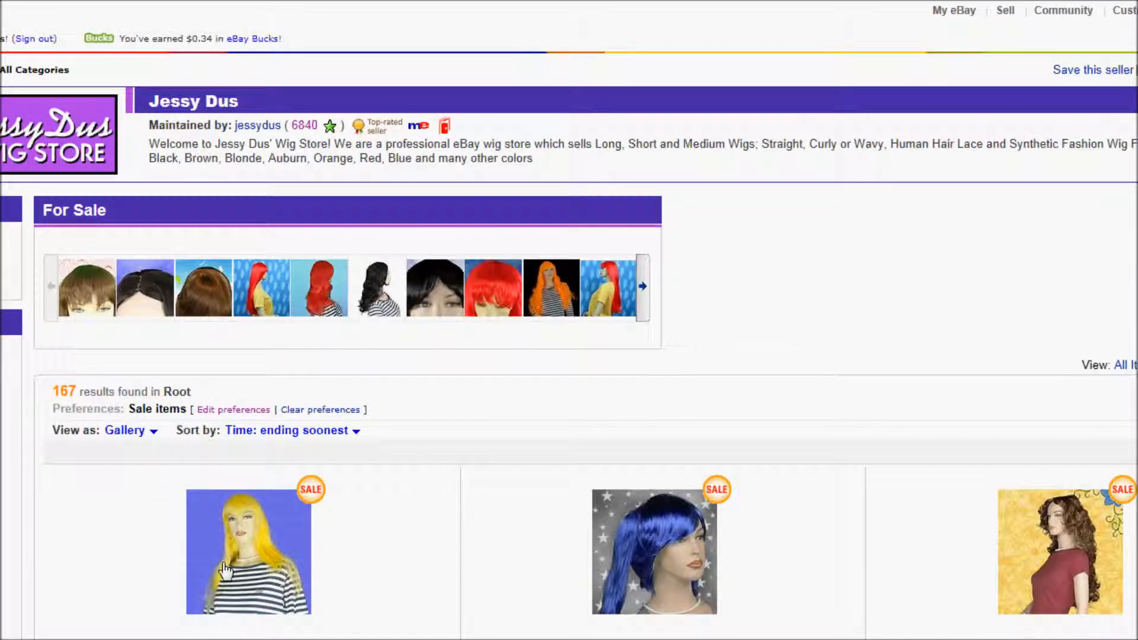
Scroll the eBay For Sale listings, then return to the Gmail test email.
scroll(240, 474, down, 3)
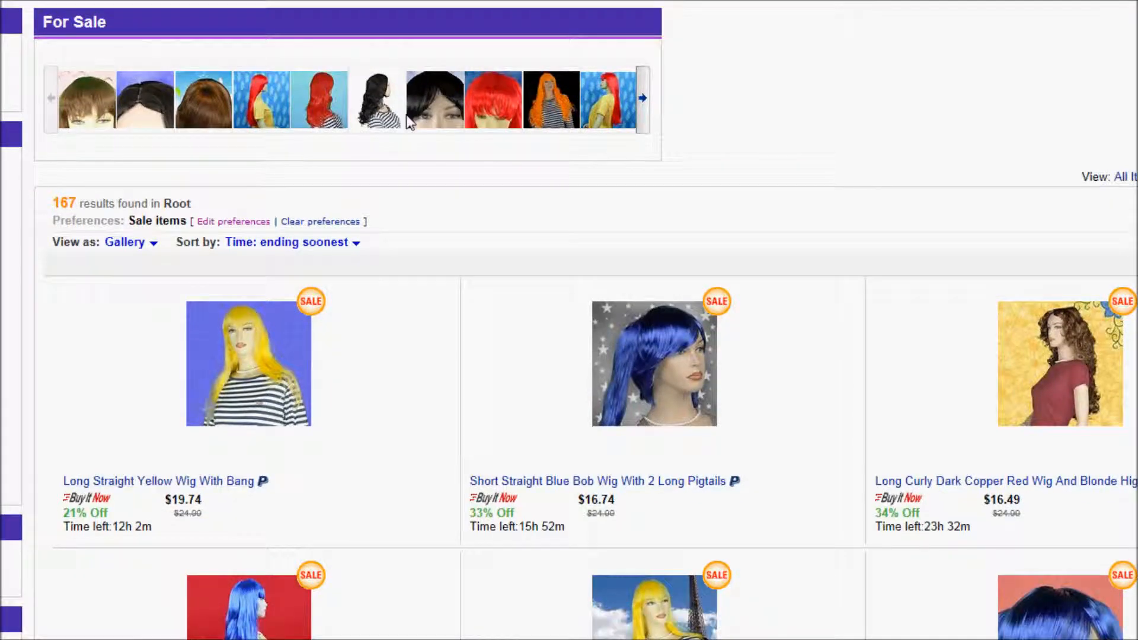
click(509, 2)
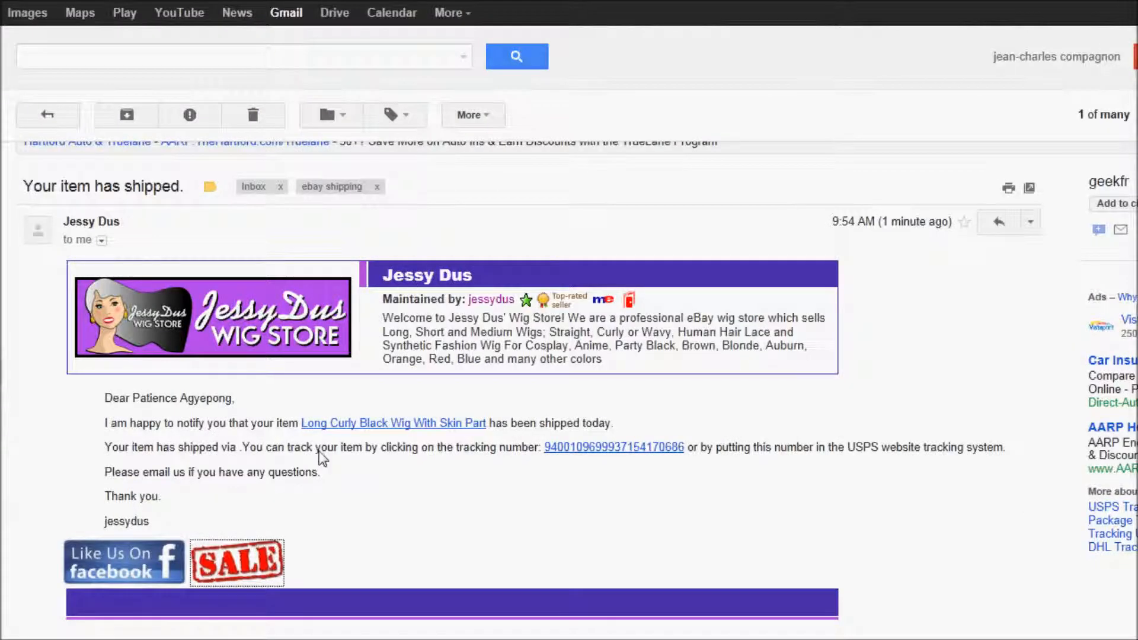
click(301, 566)
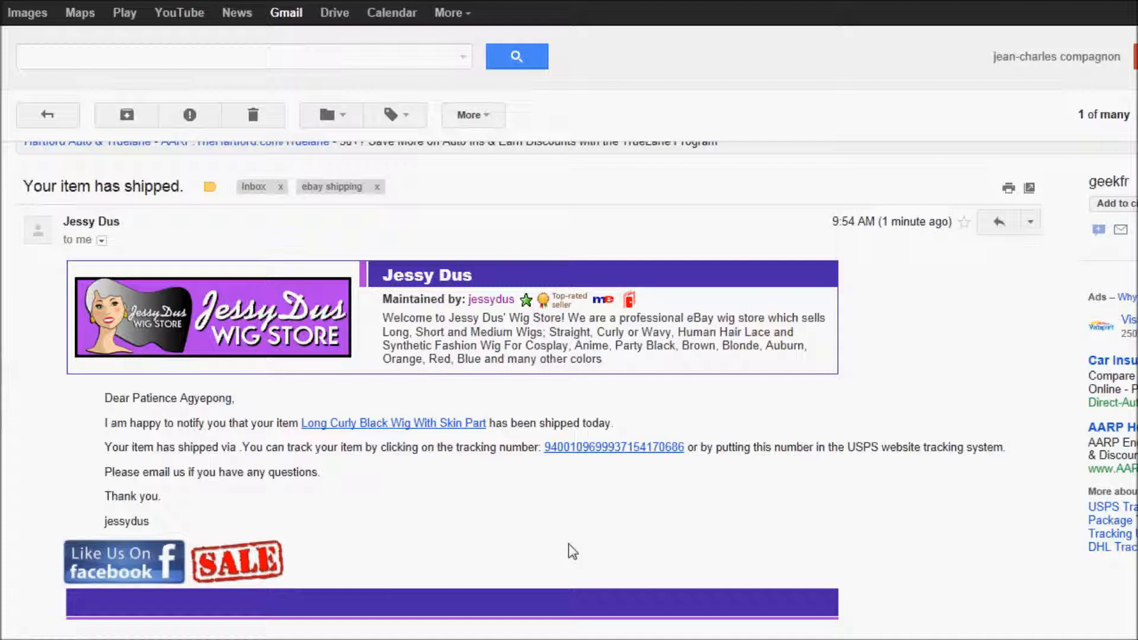